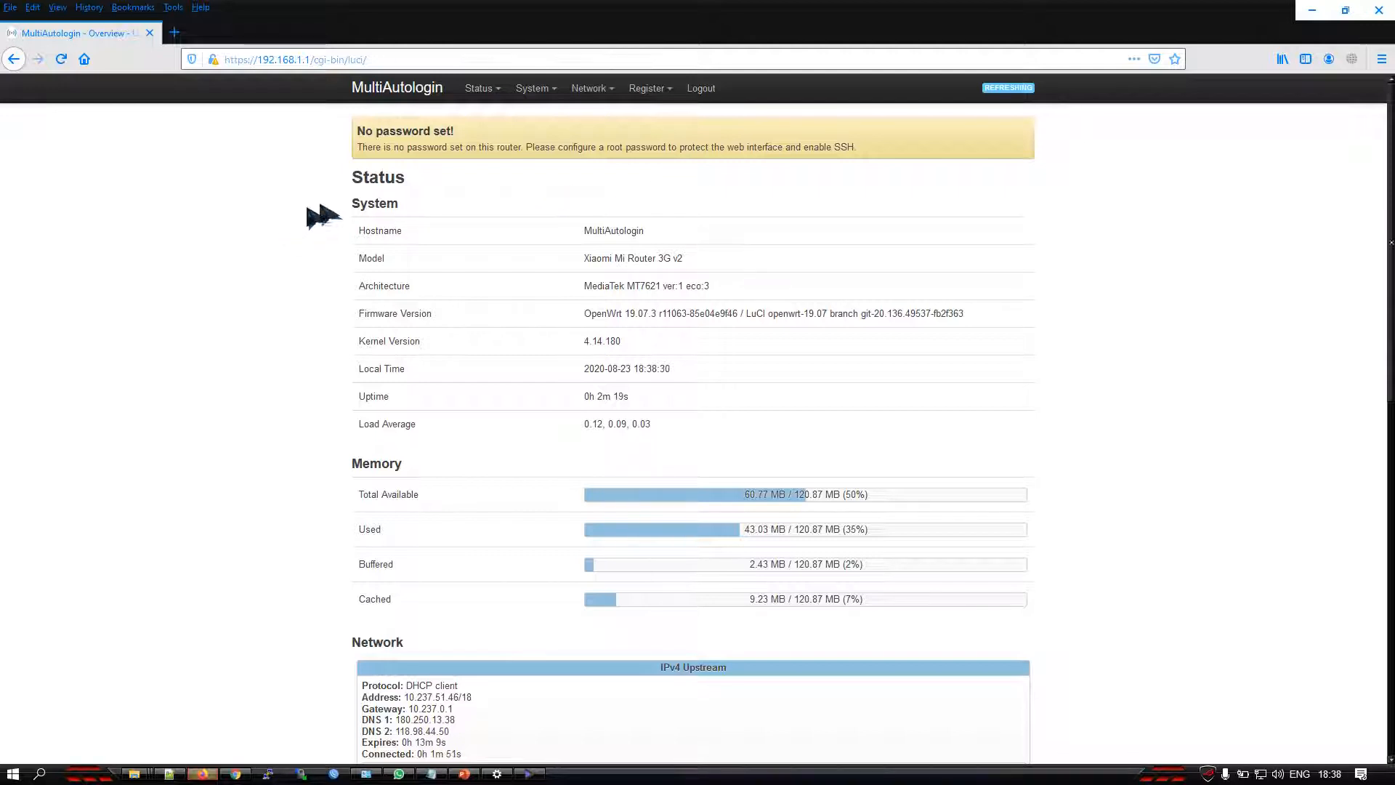
Open the wireless overview and examine the radio0 and radio1 entries and the associated station
mouse_move(649, 90)
mouse_move(590, 90)
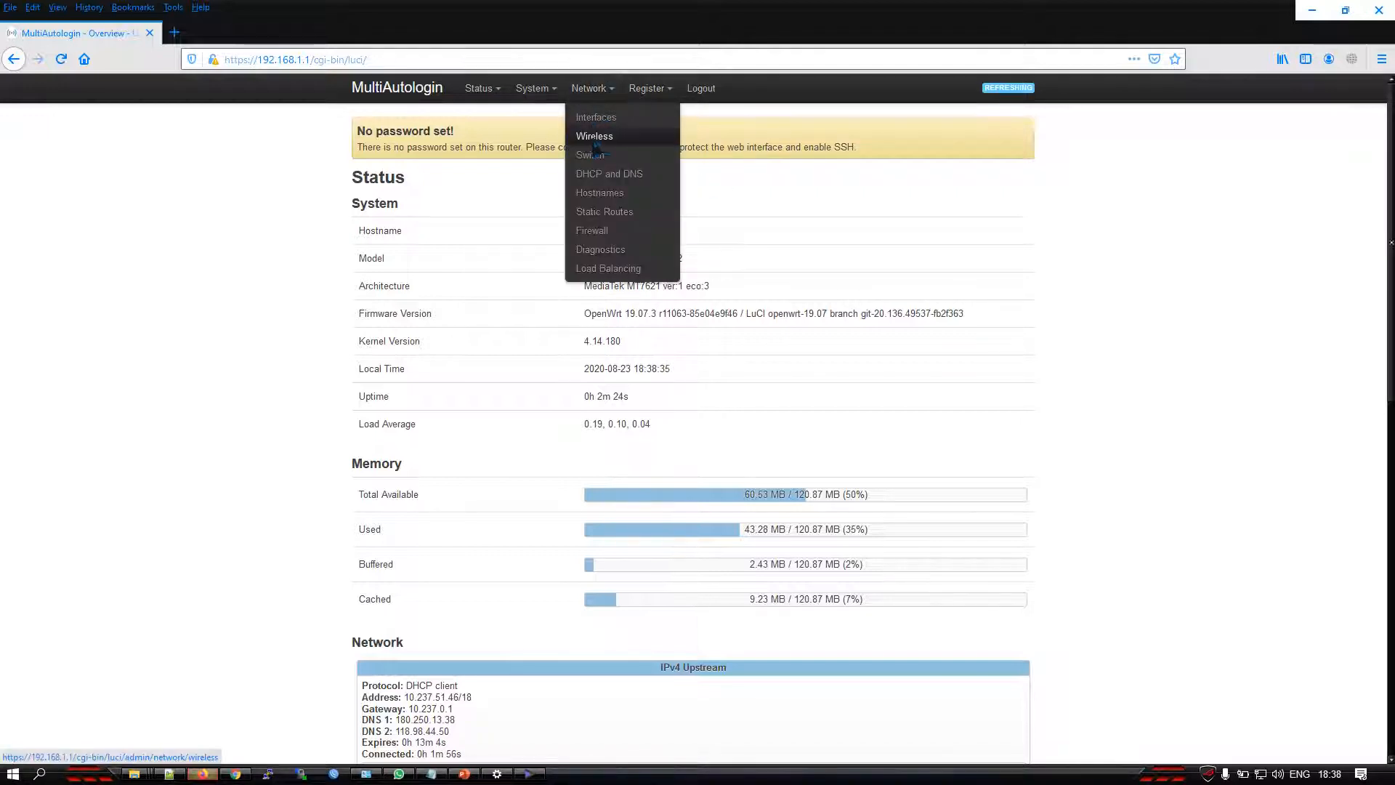
click(595, 144)
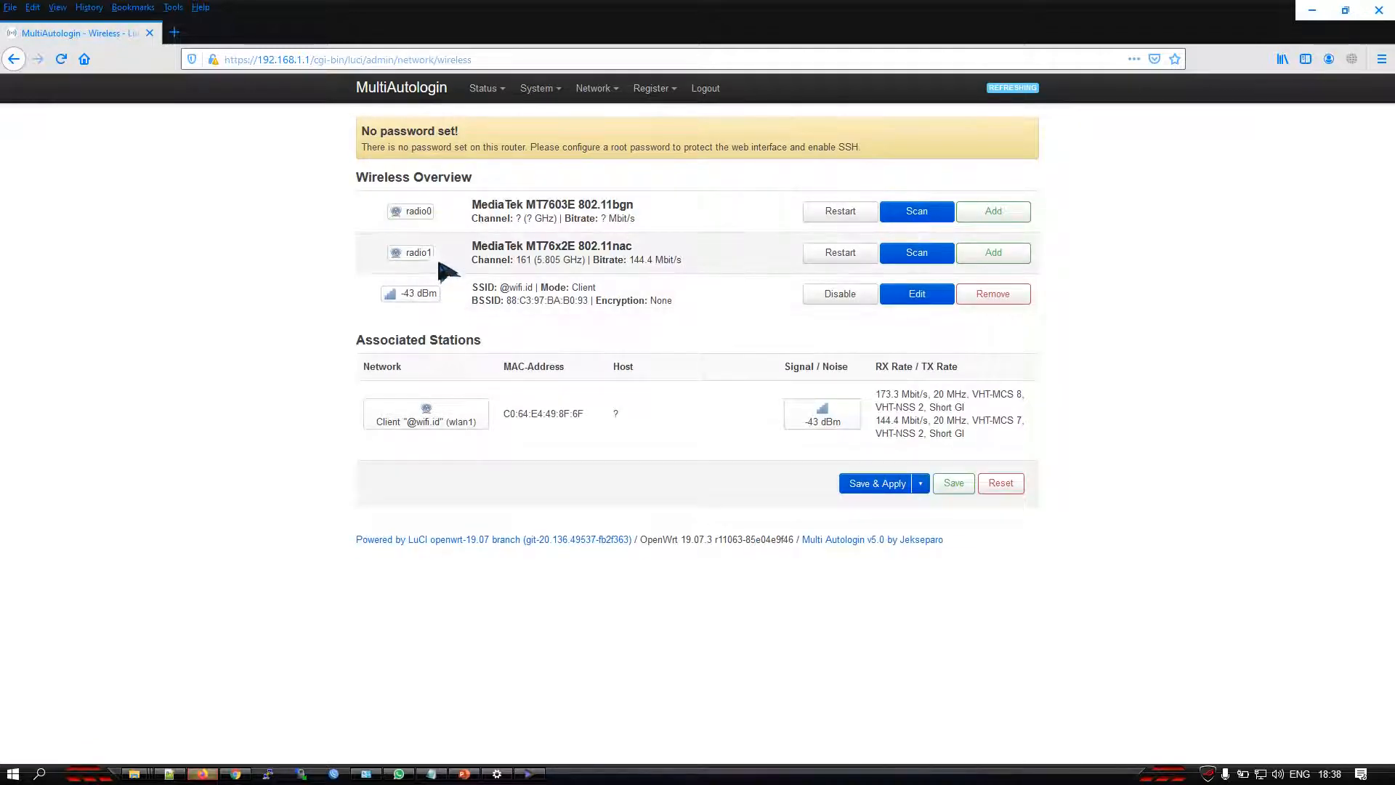
drag(478, 420, 380, 427)
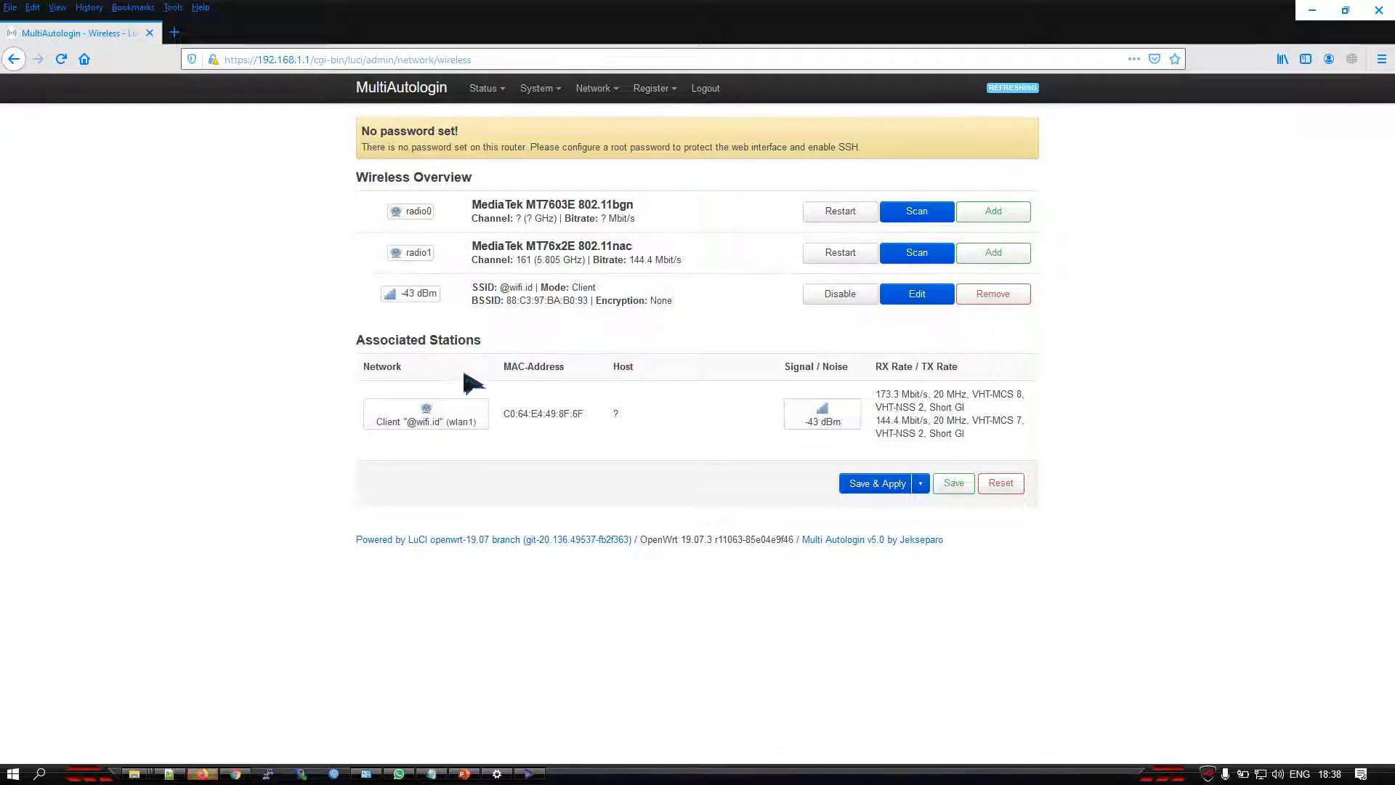
drag(432, 210, 397, 210)
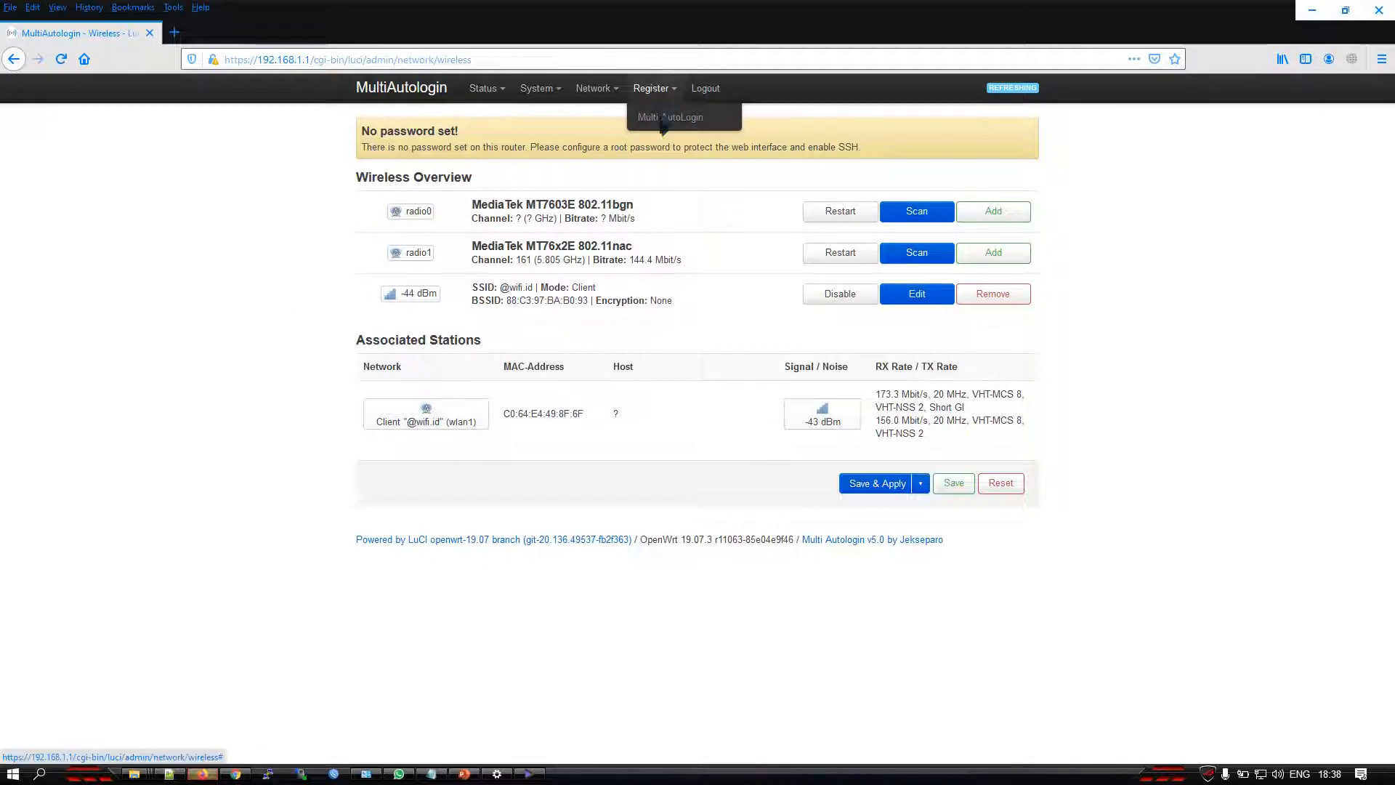
Set the product to Disable on Multi AutoLogin's 1st Login page, then save and apply the settings
click(668, 124)
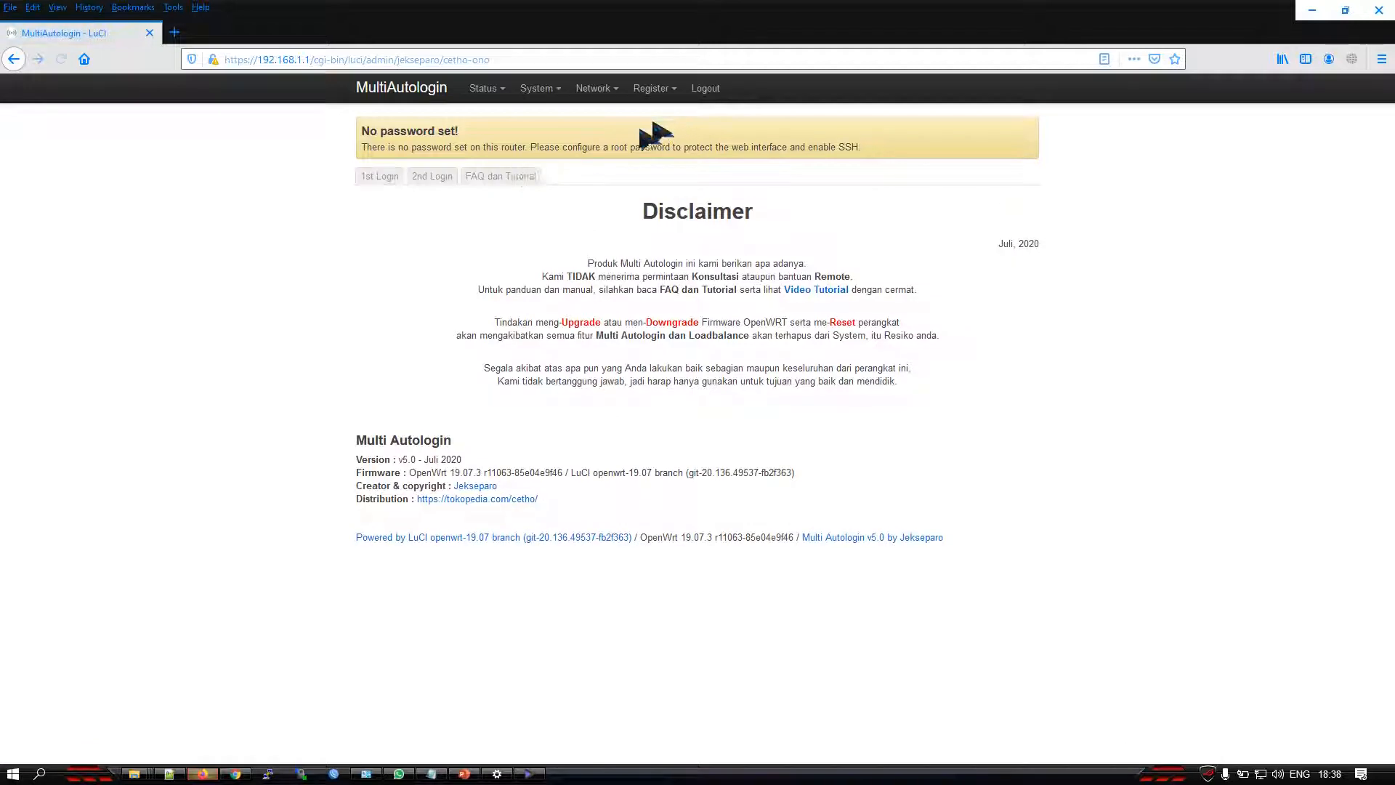
click(360, 181)
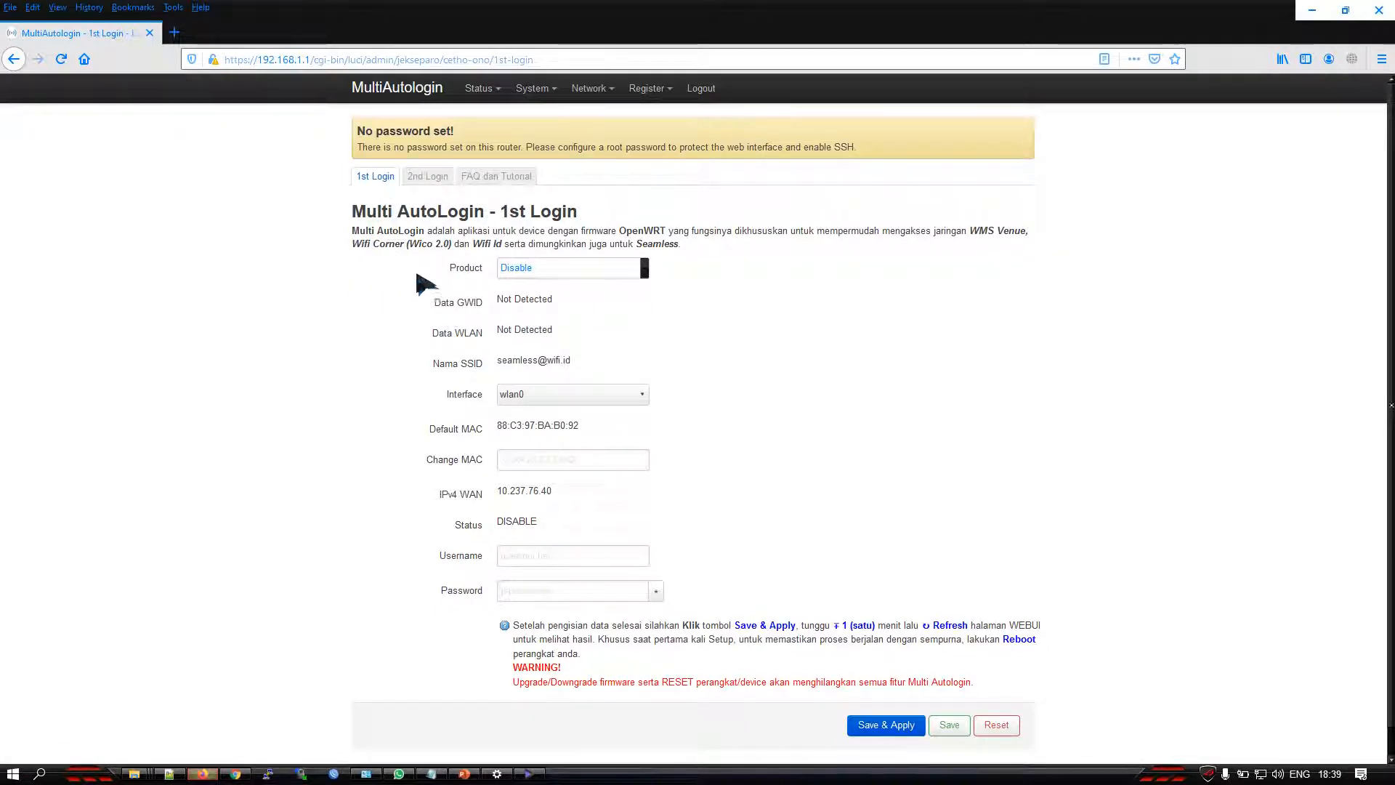
drag(453, 269, 493, 268)
click(524, 267)
click(531, 285)
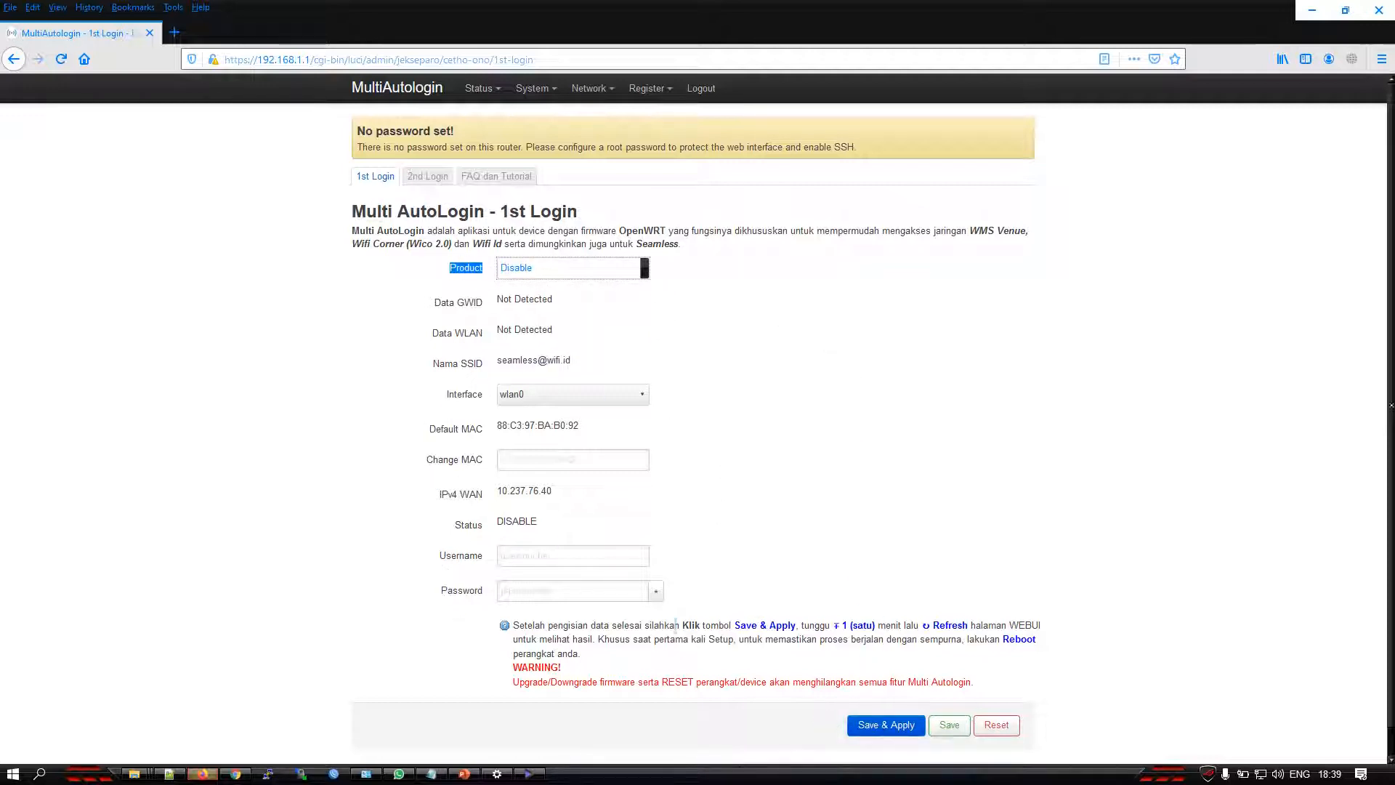
click(870, 724)
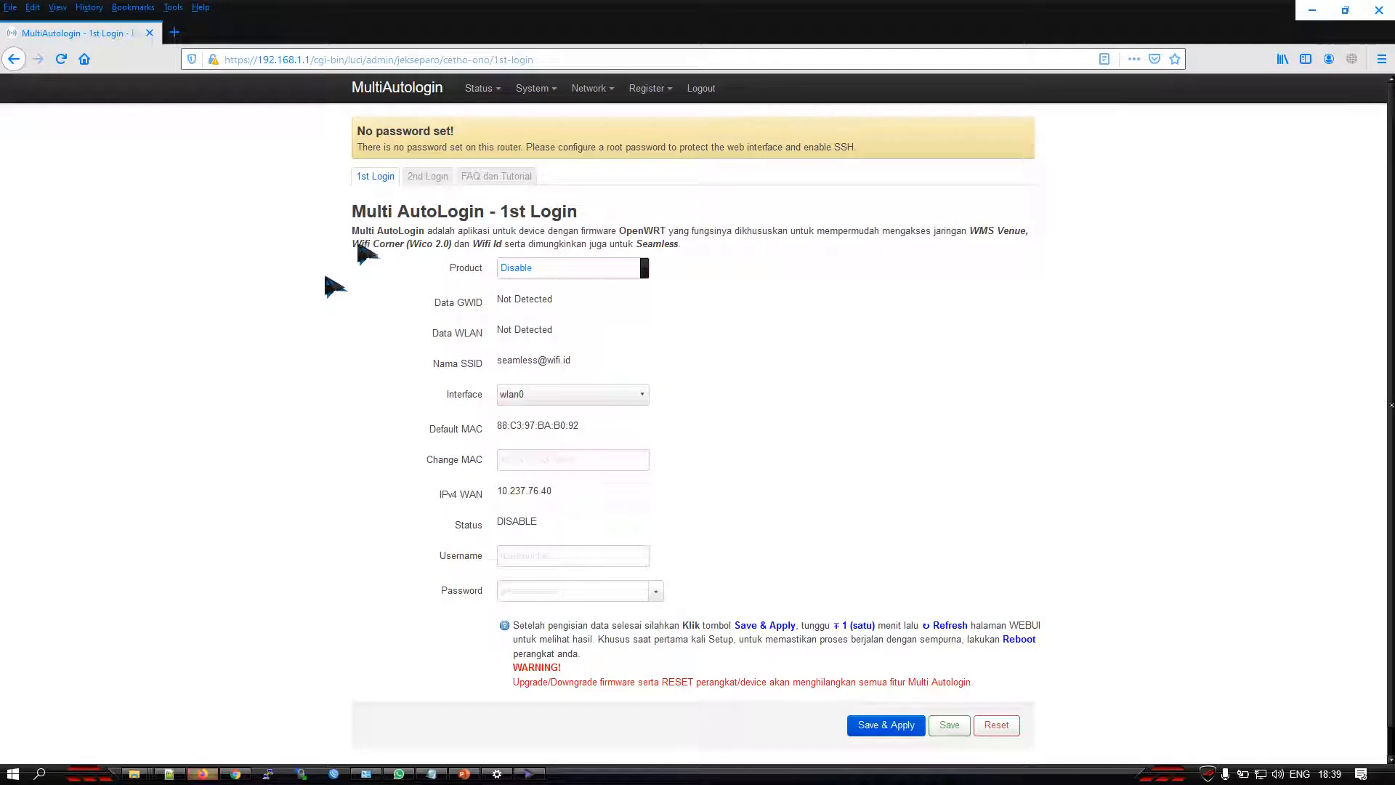
Open the router's wireless overview in a new browser tab and locate the radio0 device
mouse_move(590, 88)
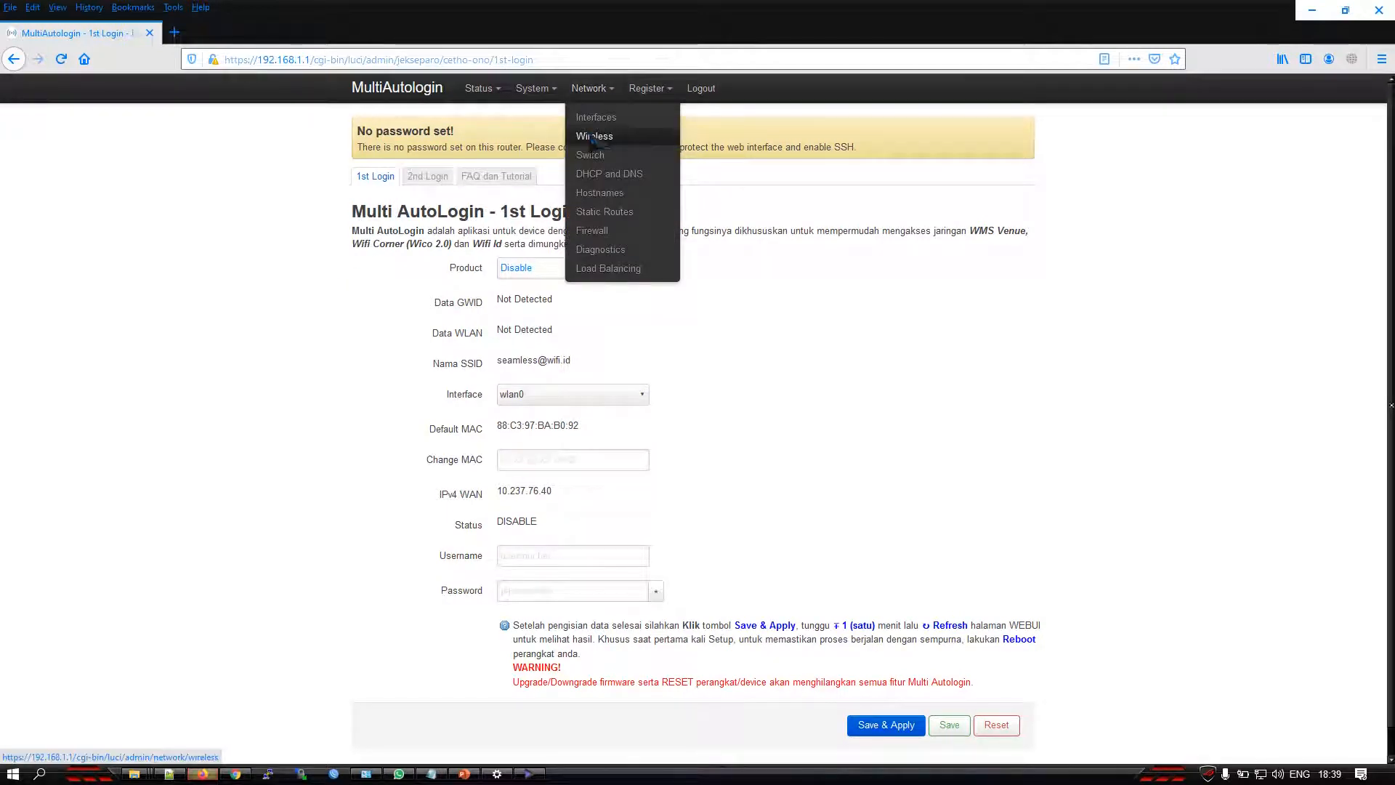
middle_click(593, 137)
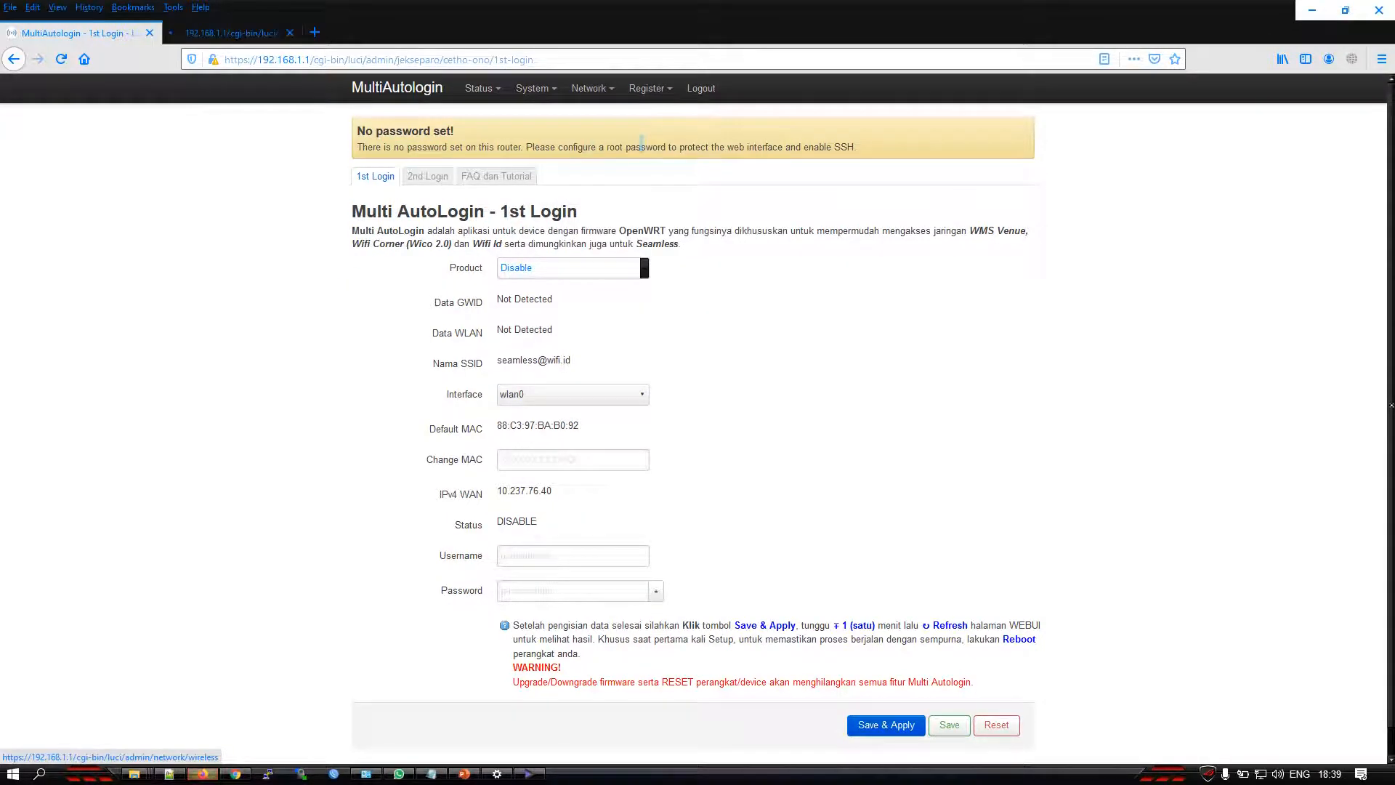
click(249, 32)
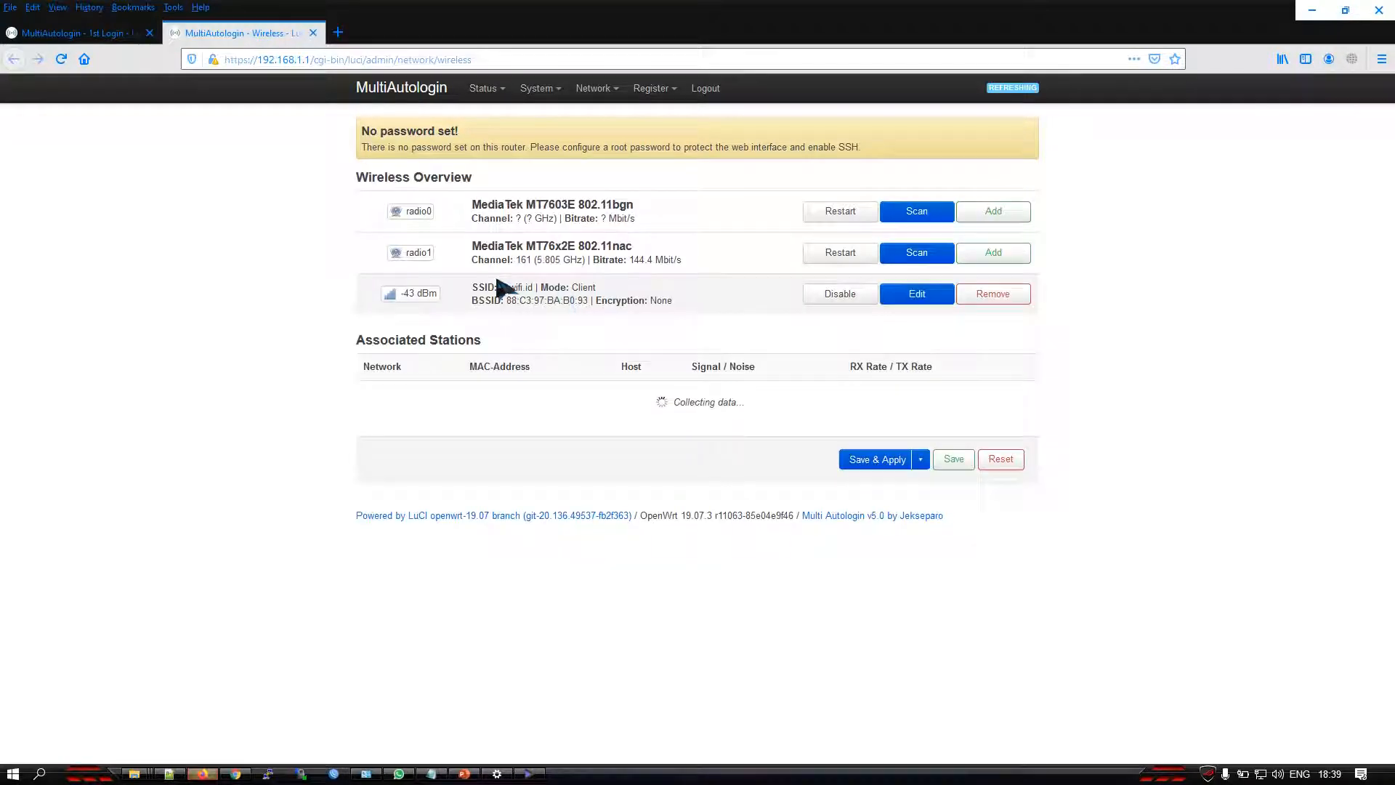
drag(436, 210, 397, 210)
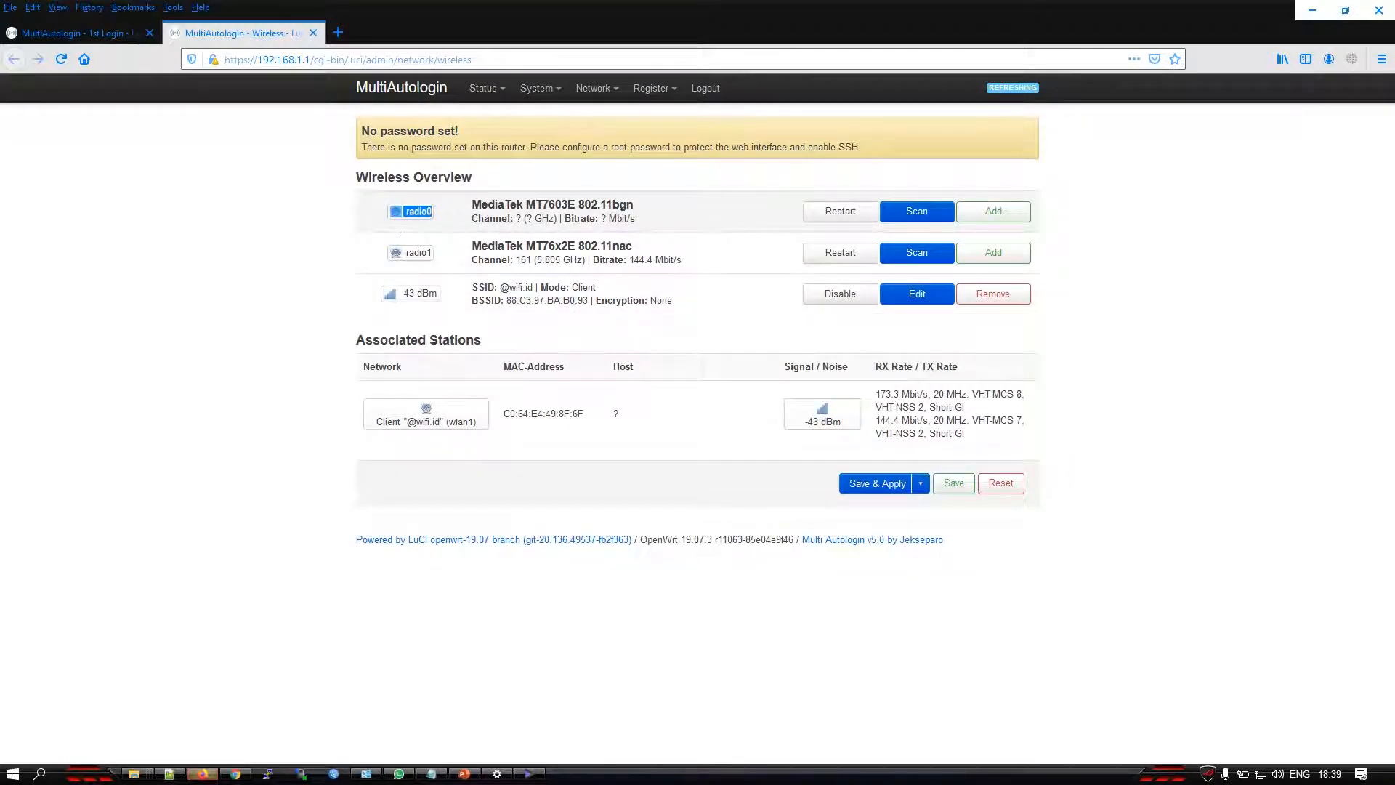
click(922, 214)
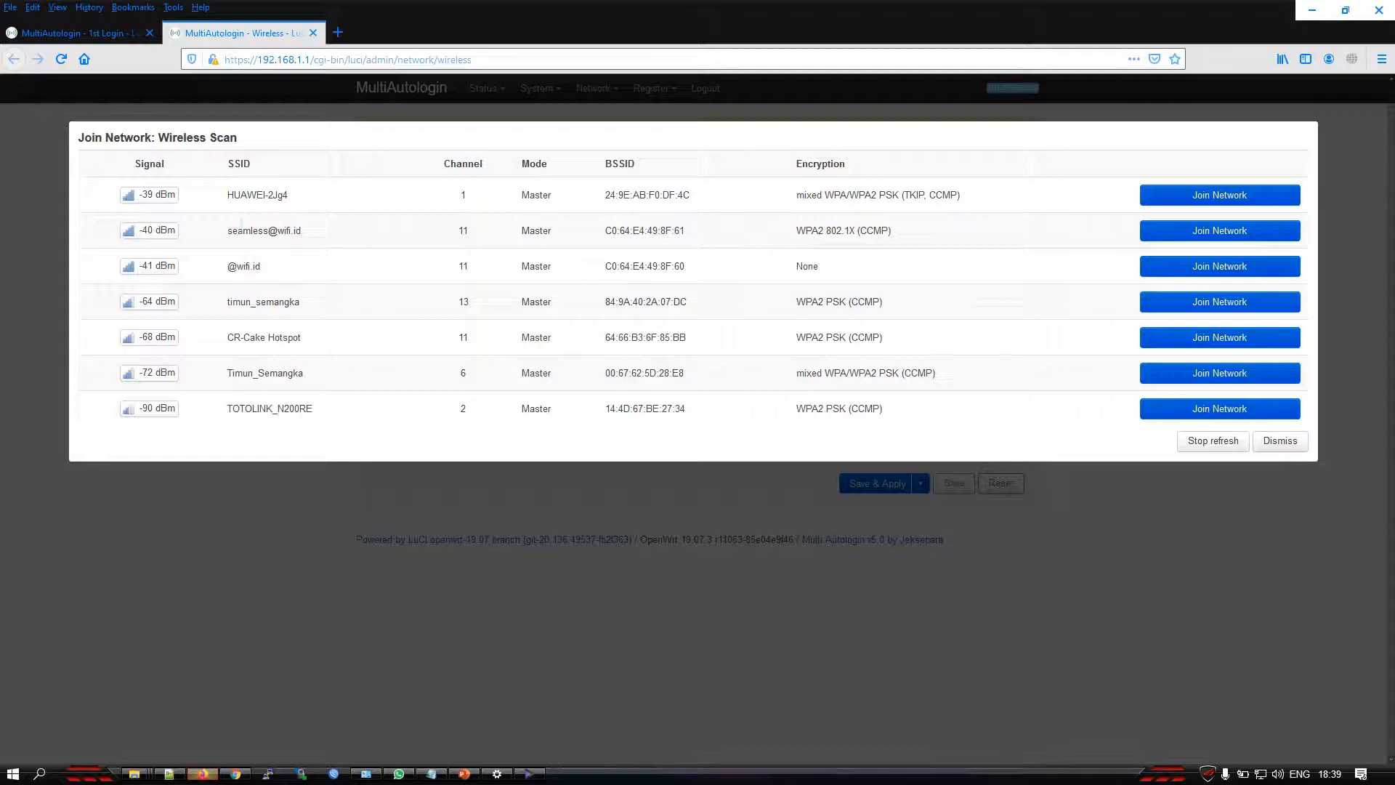
triple_click(228, 233)
click(1192, 231)
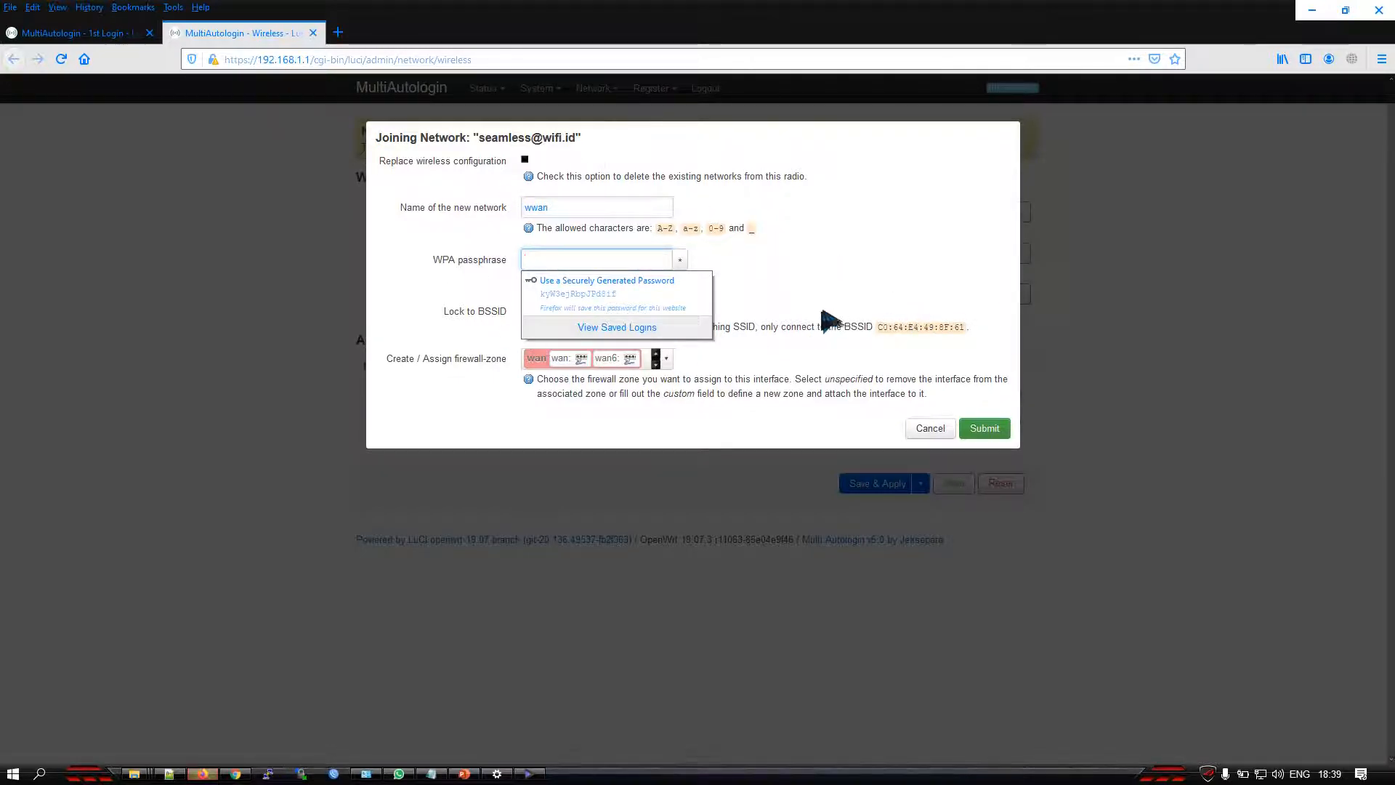
Enable replacing the existing wireless configuration and keep wwan as the name of the new network
mouse_move(468, 260)
mouse_down()
mouse_move(433, 260)
mouse_move(498, 260)
mouse_move(479, 263)
mouse_up()
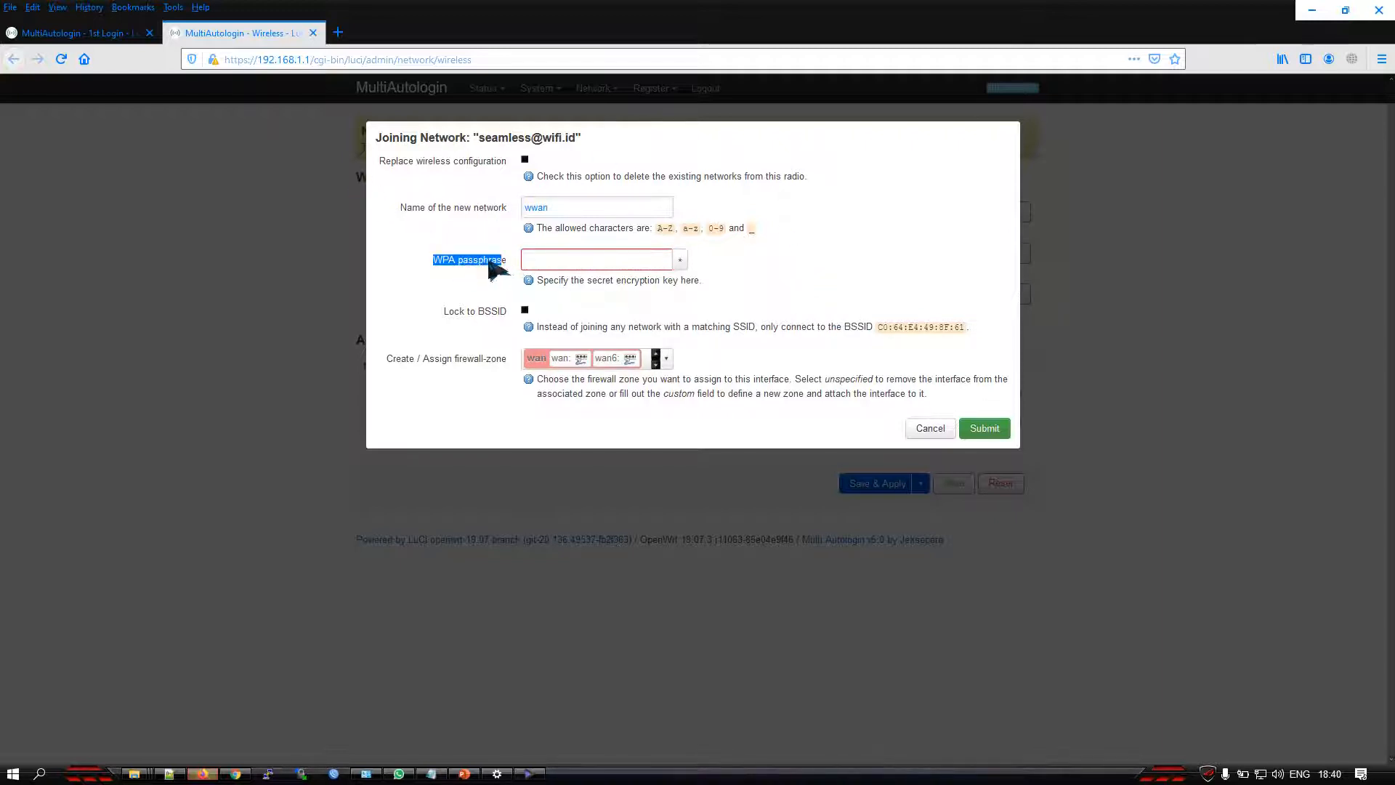
click(474, 260)
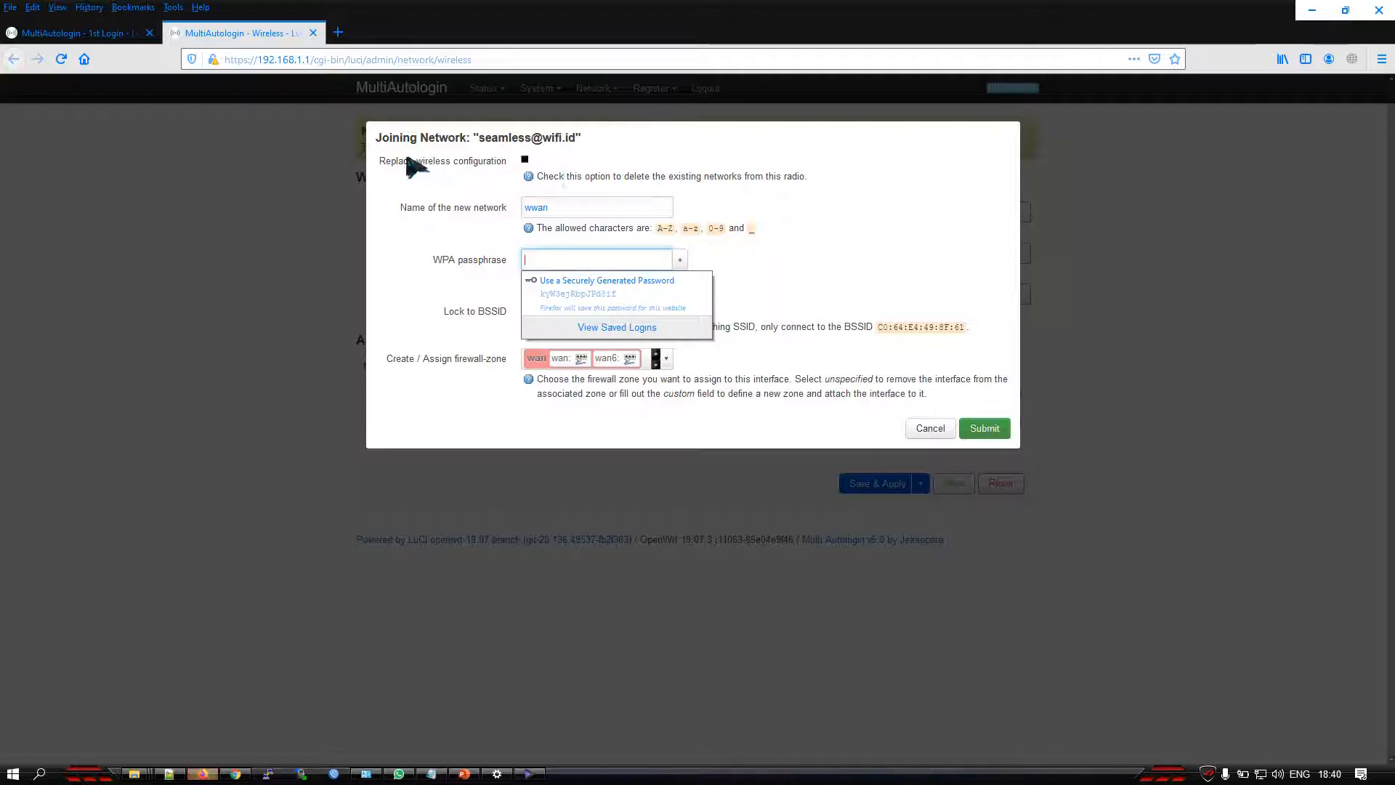
drag(375, 160, 441, 171)
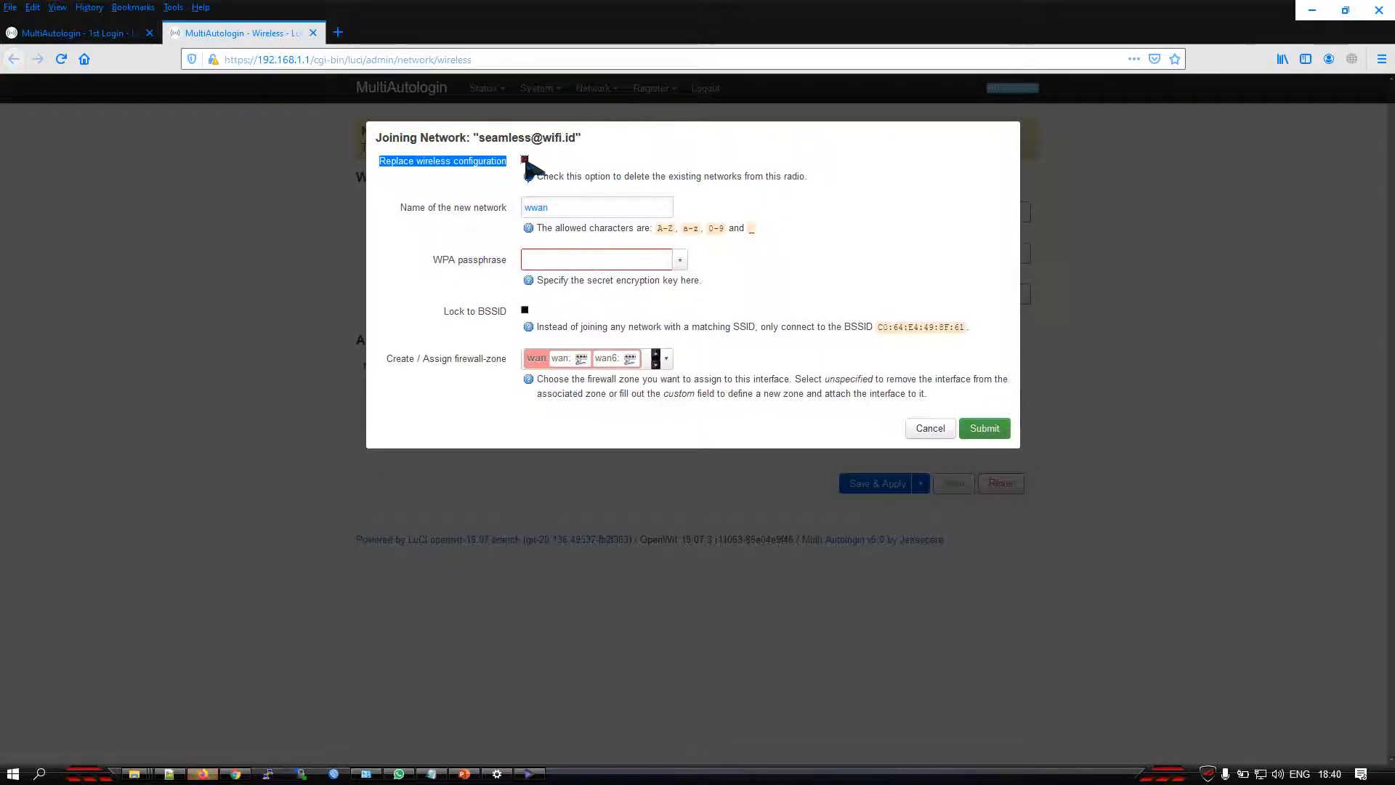
click(421, 211)
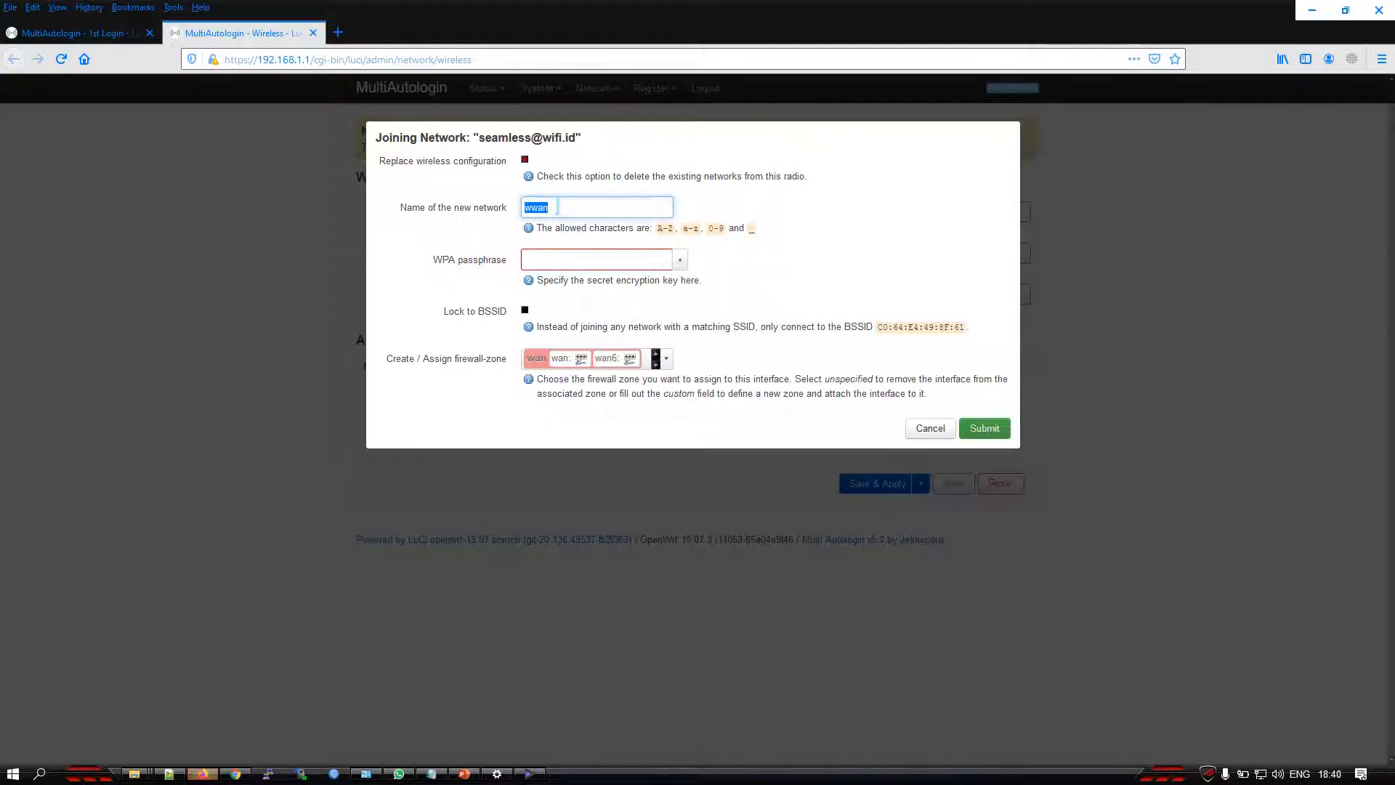
click(558, 207)
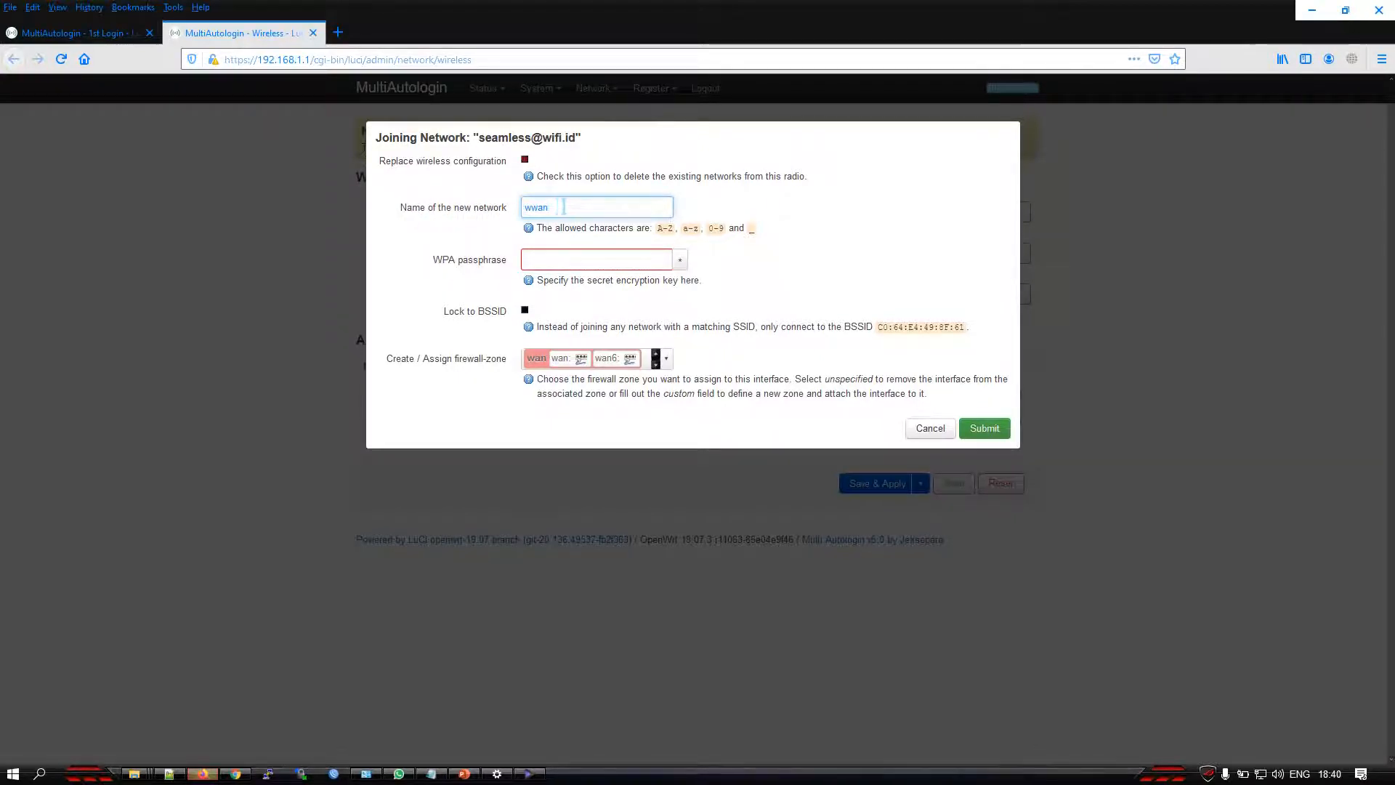
drag(563, 207, 508, 207)
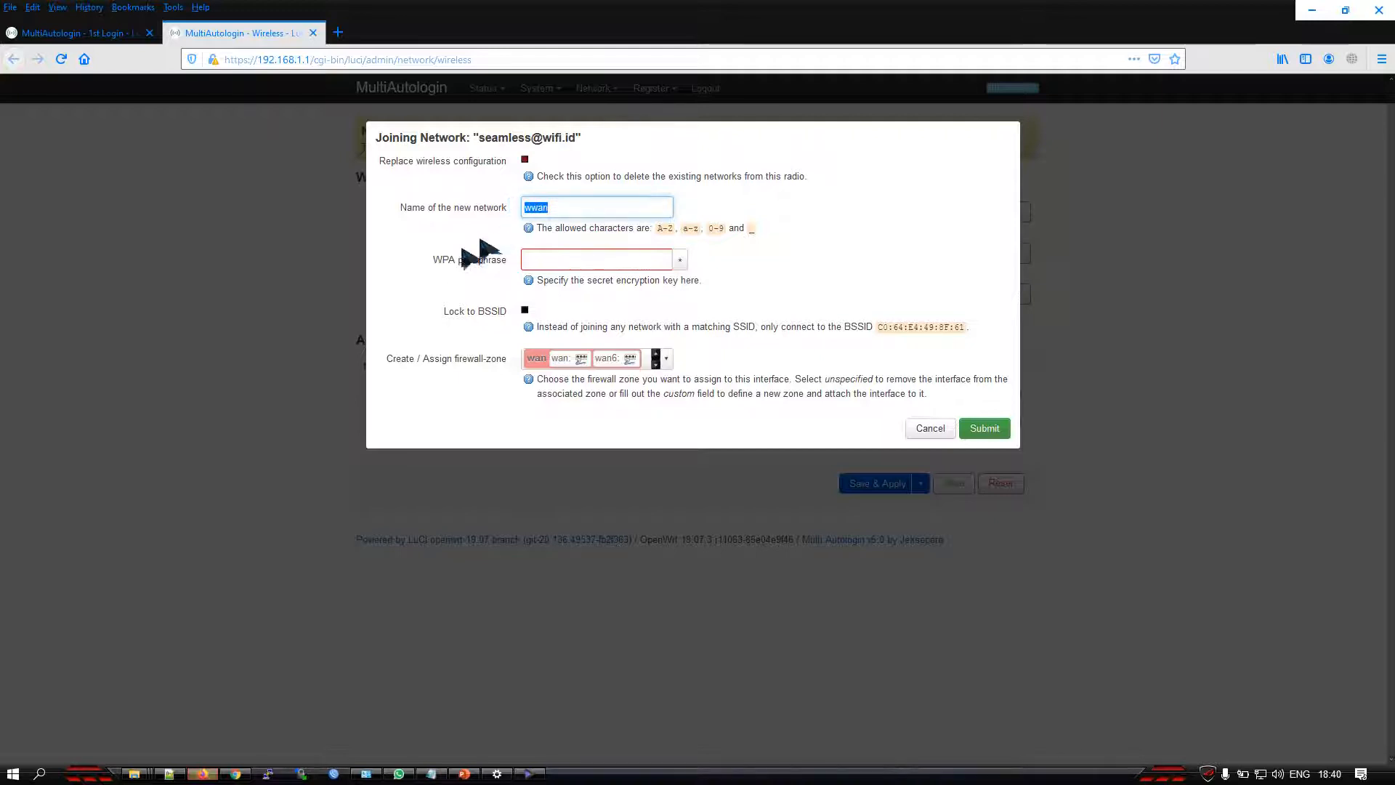
Enter the WPA passphrase for the new network and enable locking the connection to the BSSID
click(476, 262)
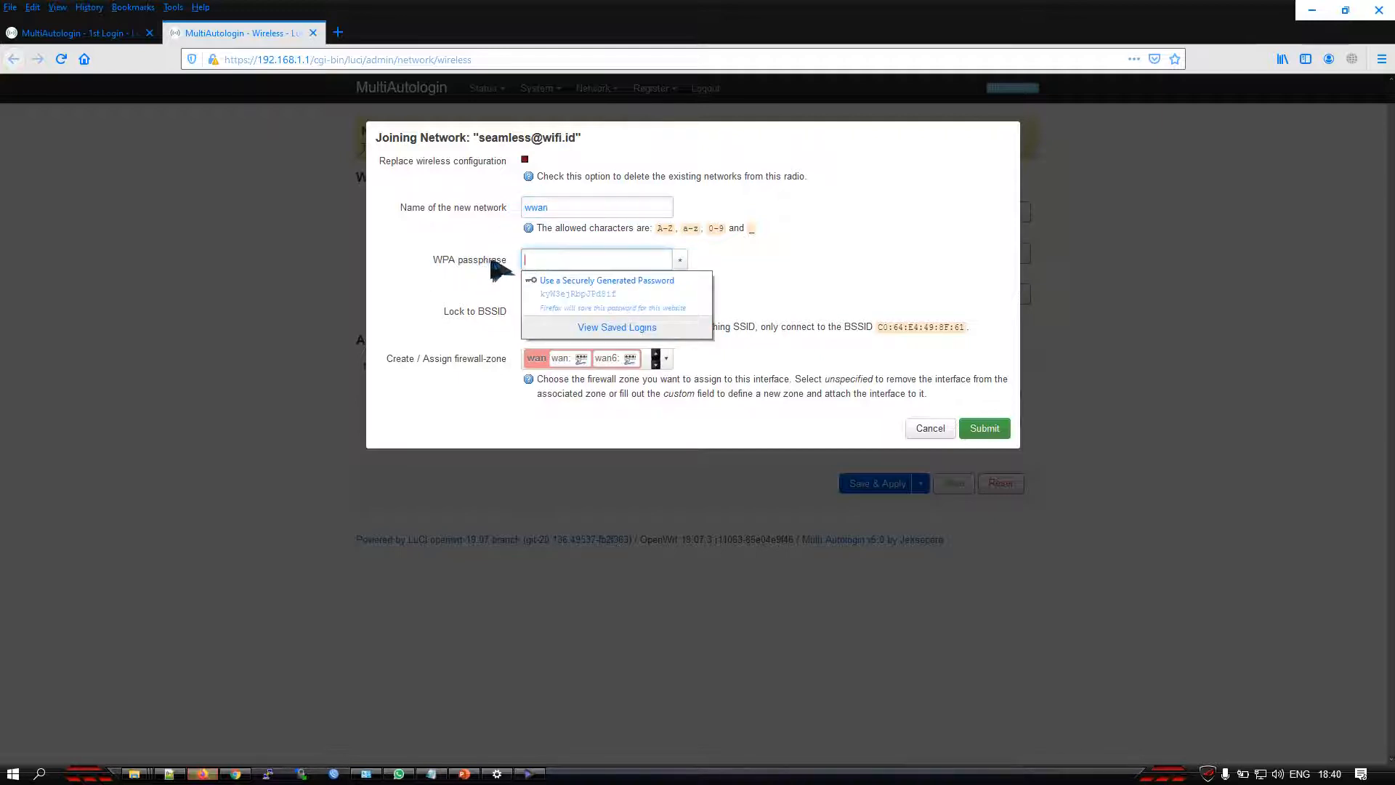
click(550, 258)
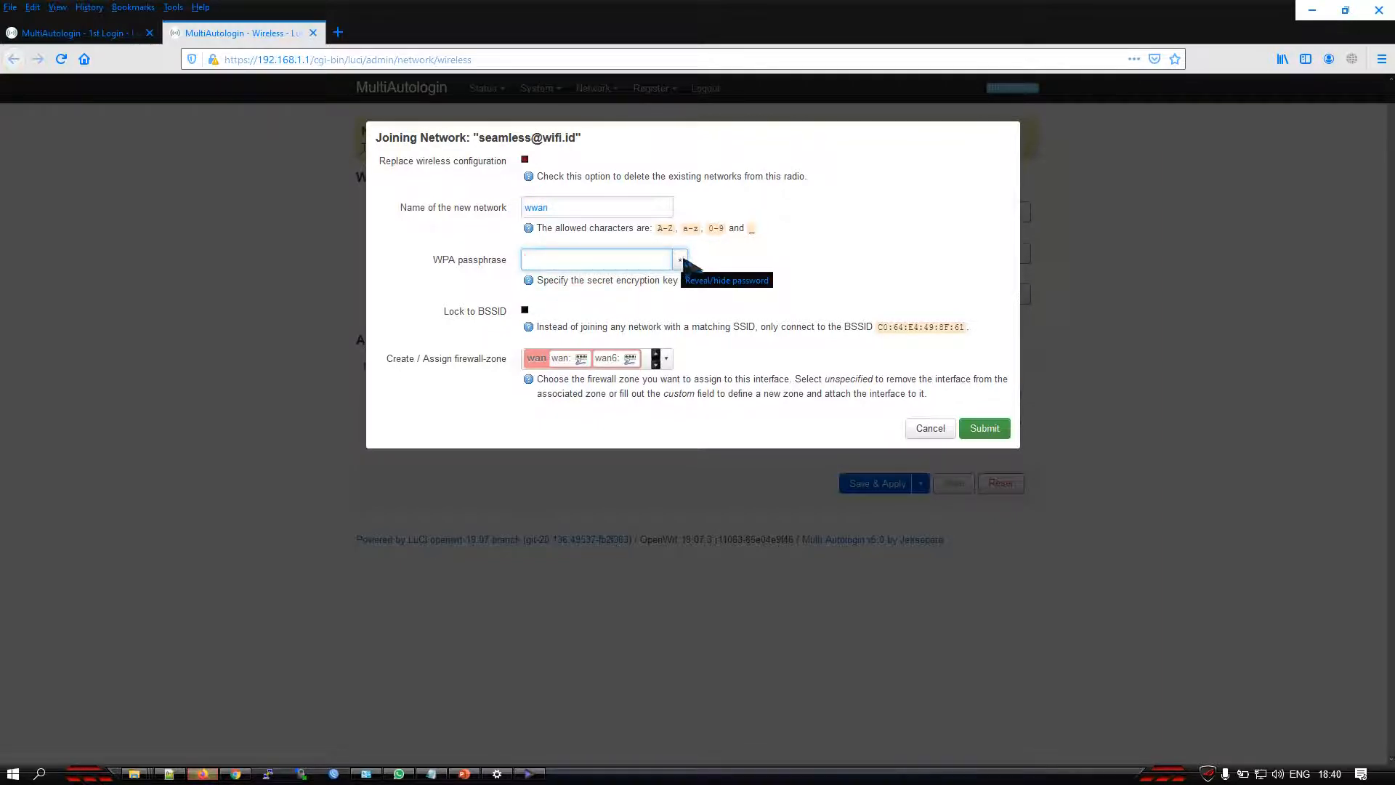
text(123)
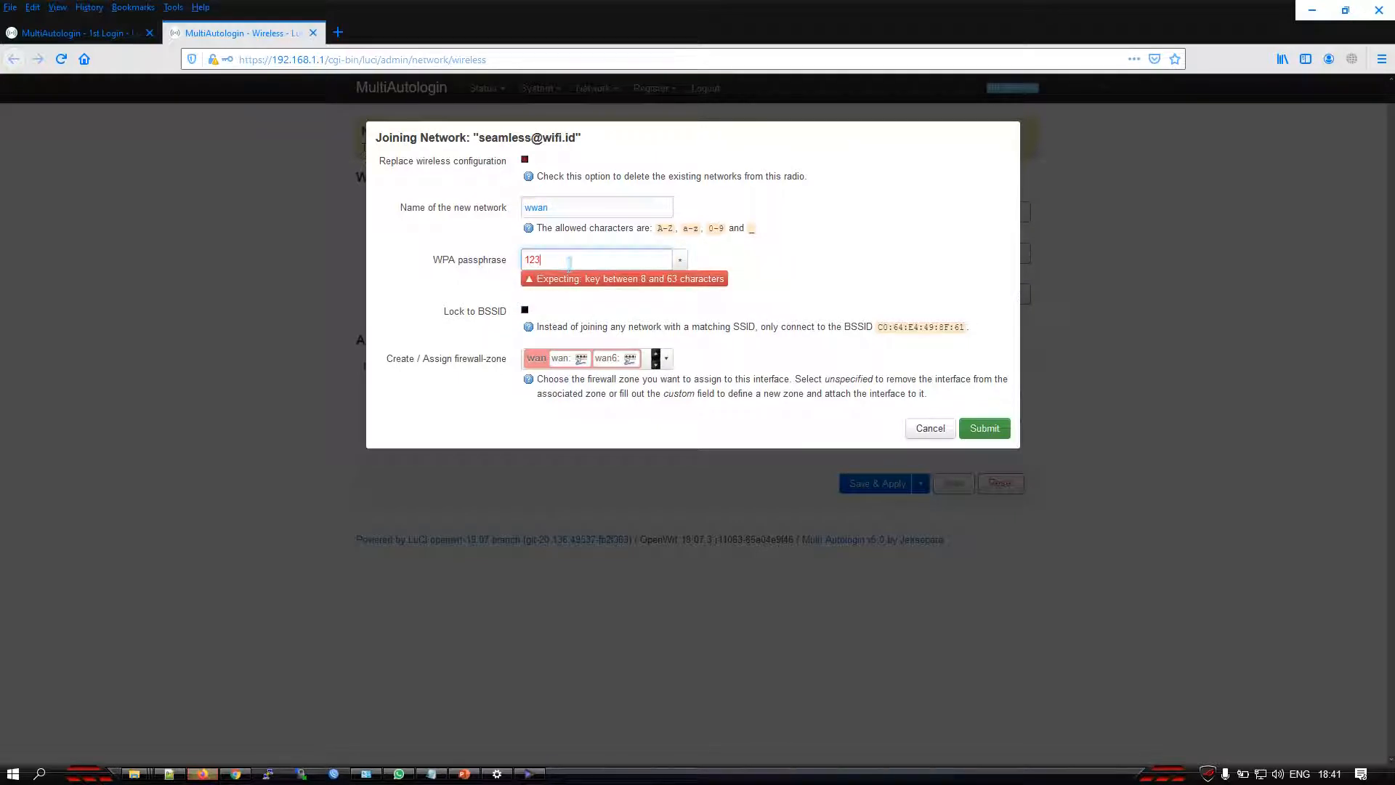
text(45678)
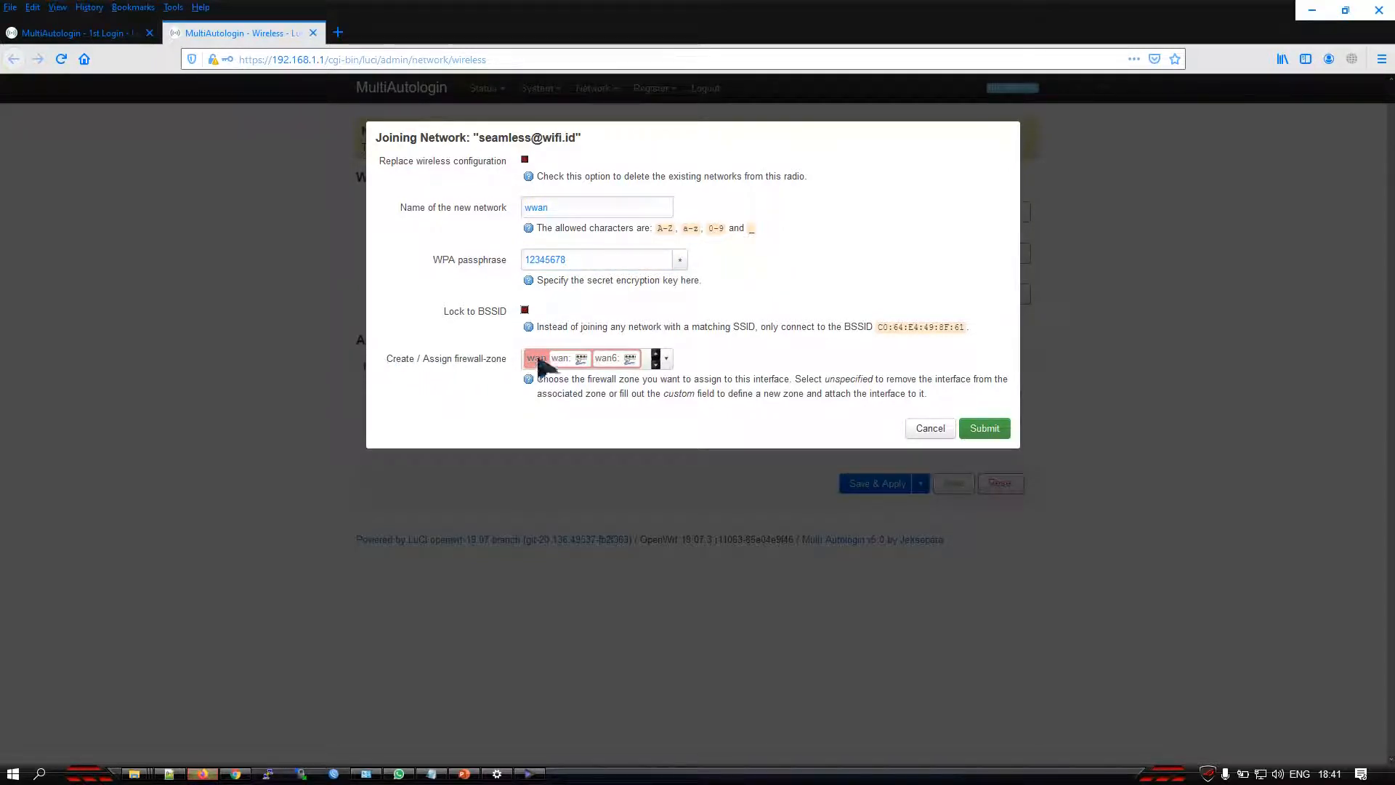
Assign the new network to the wwan firewall zone and submit the join settings
drag(385, 360, 485, 358)
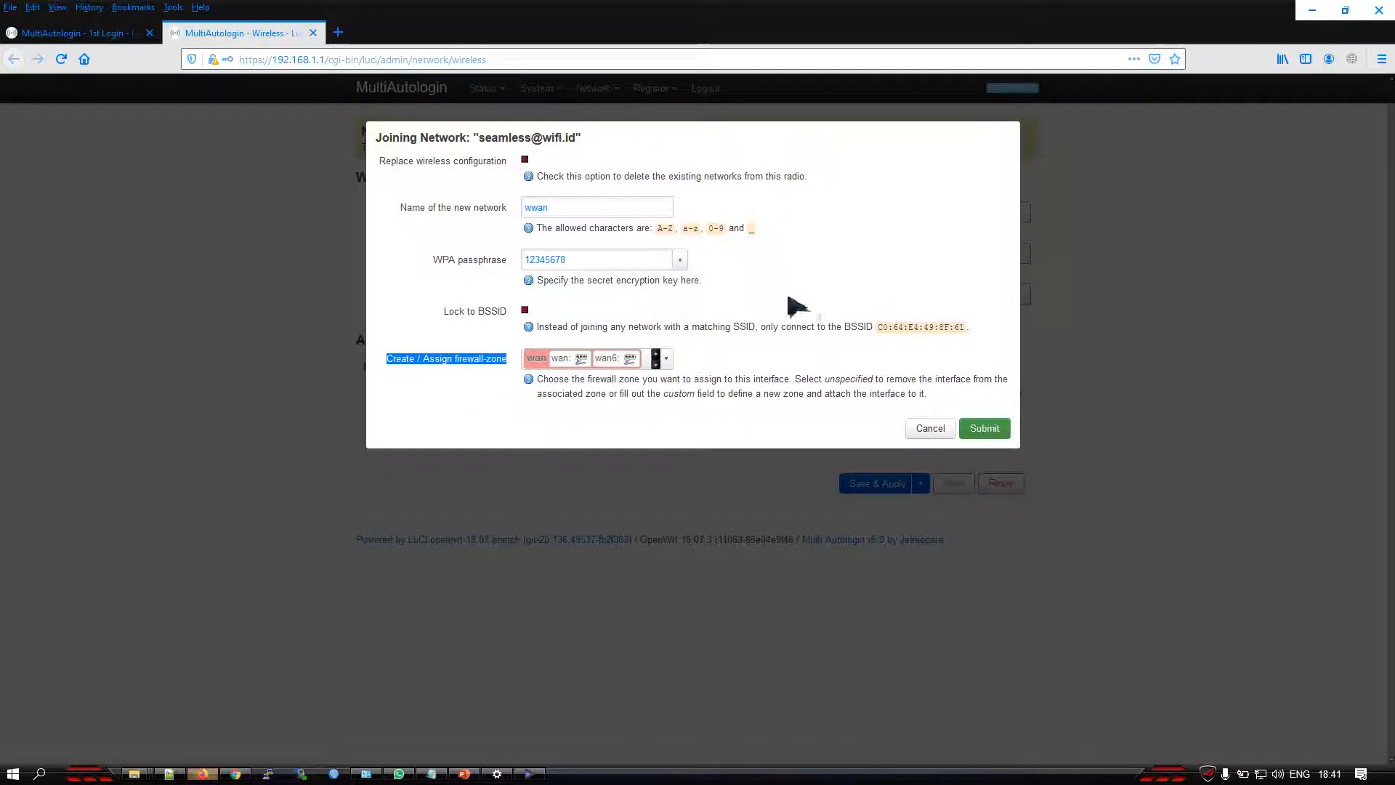
click(668, 360)
click(667, 359)
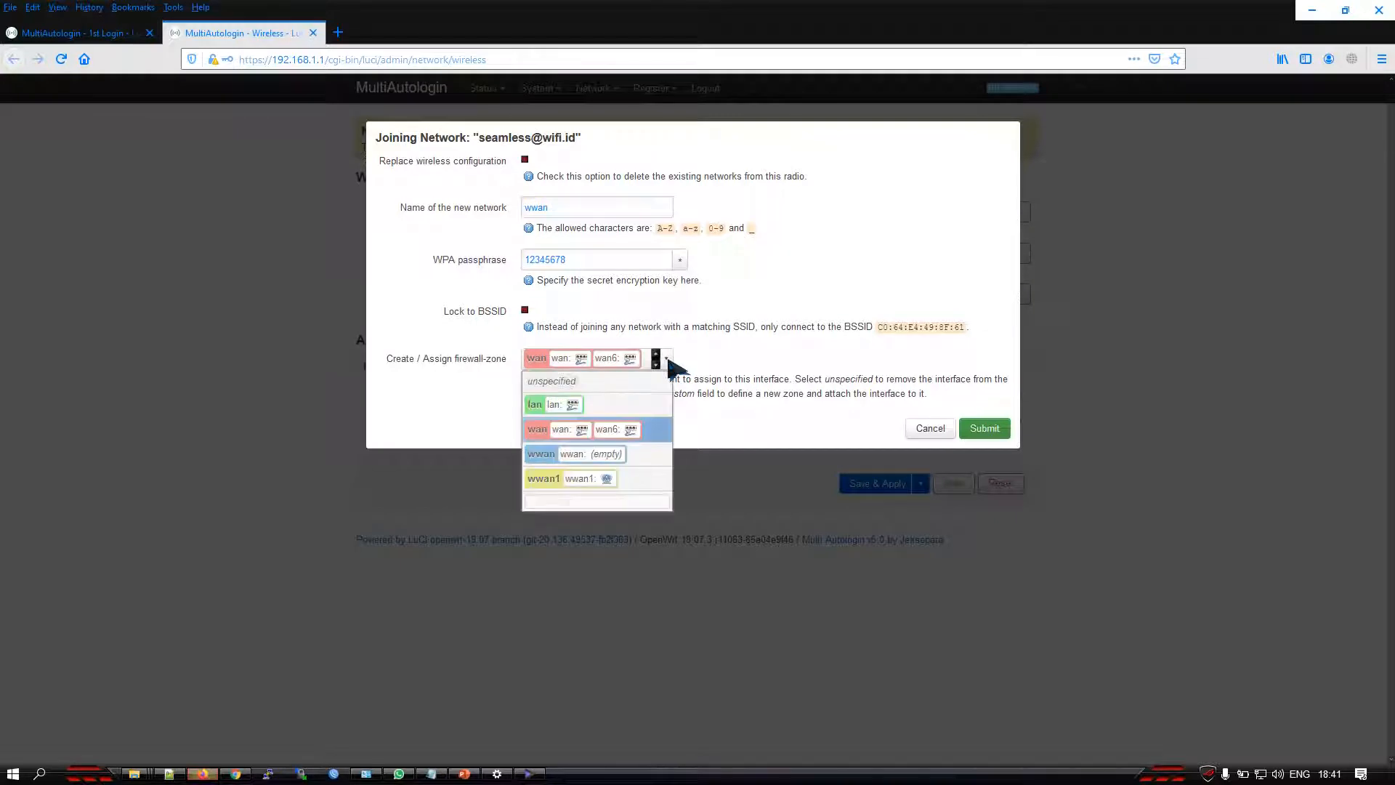
click(552, 457)
click(478, 215)
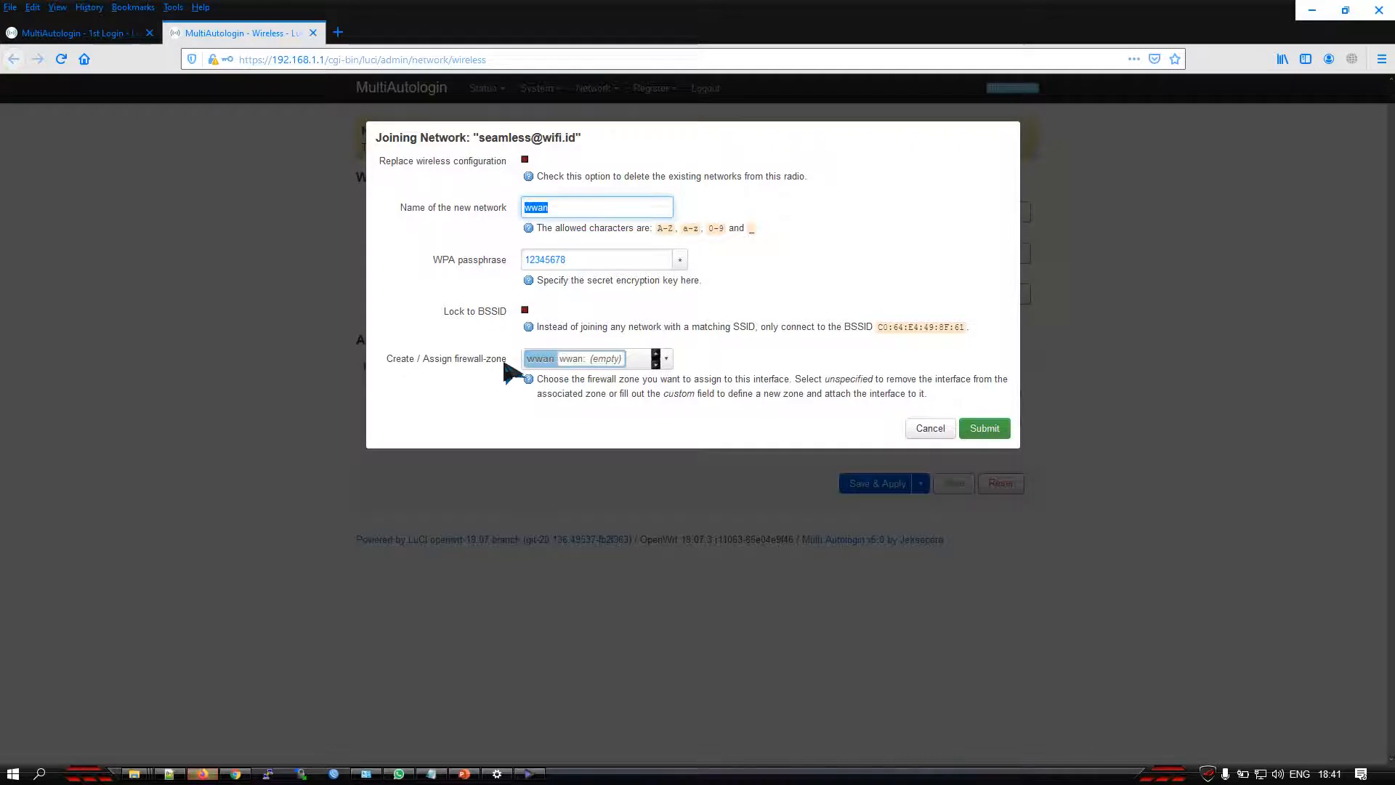
click(987, 431)
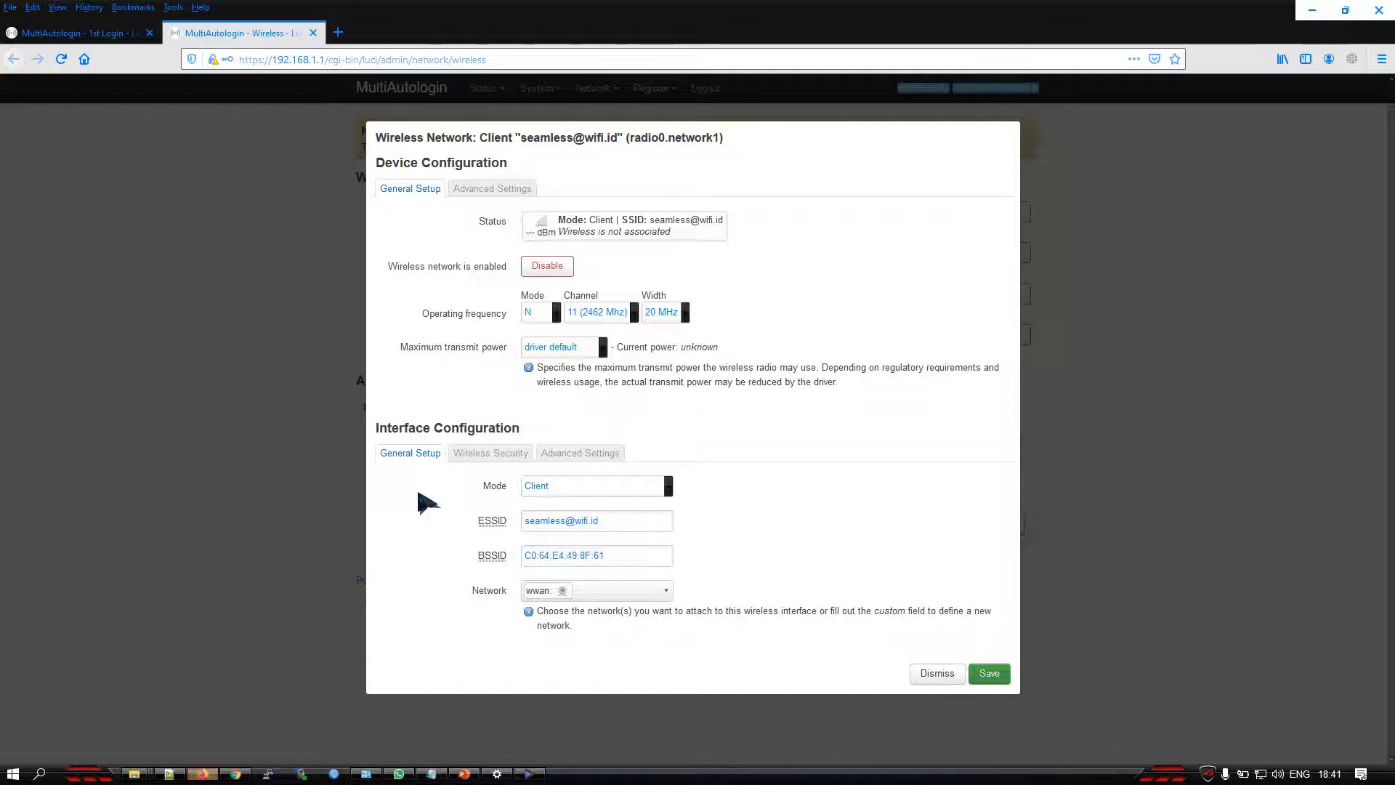
Set the interface's wireless security to WPA2-EAP (strong security) encryption with PEAP as the EAP method
click(485, 455)
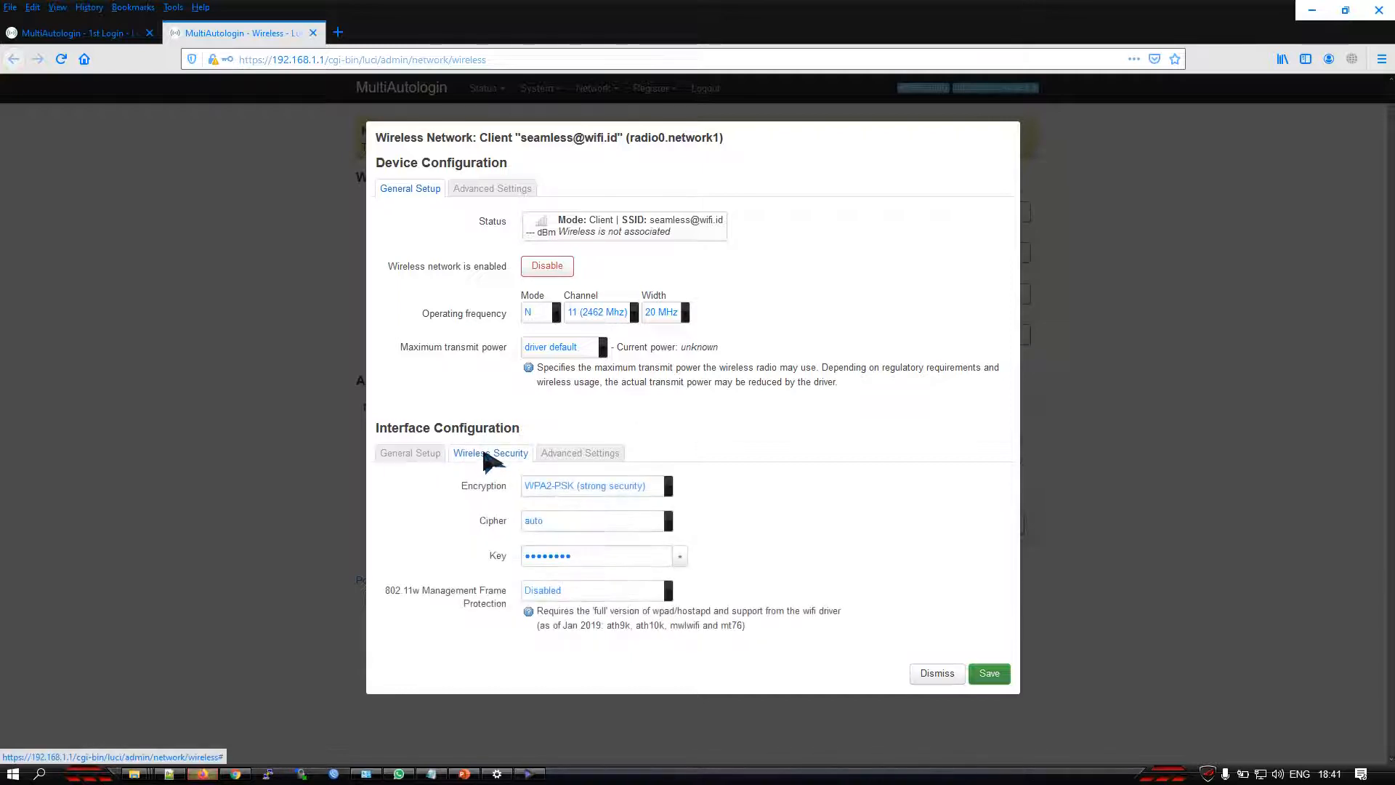
double_click(483, 486)
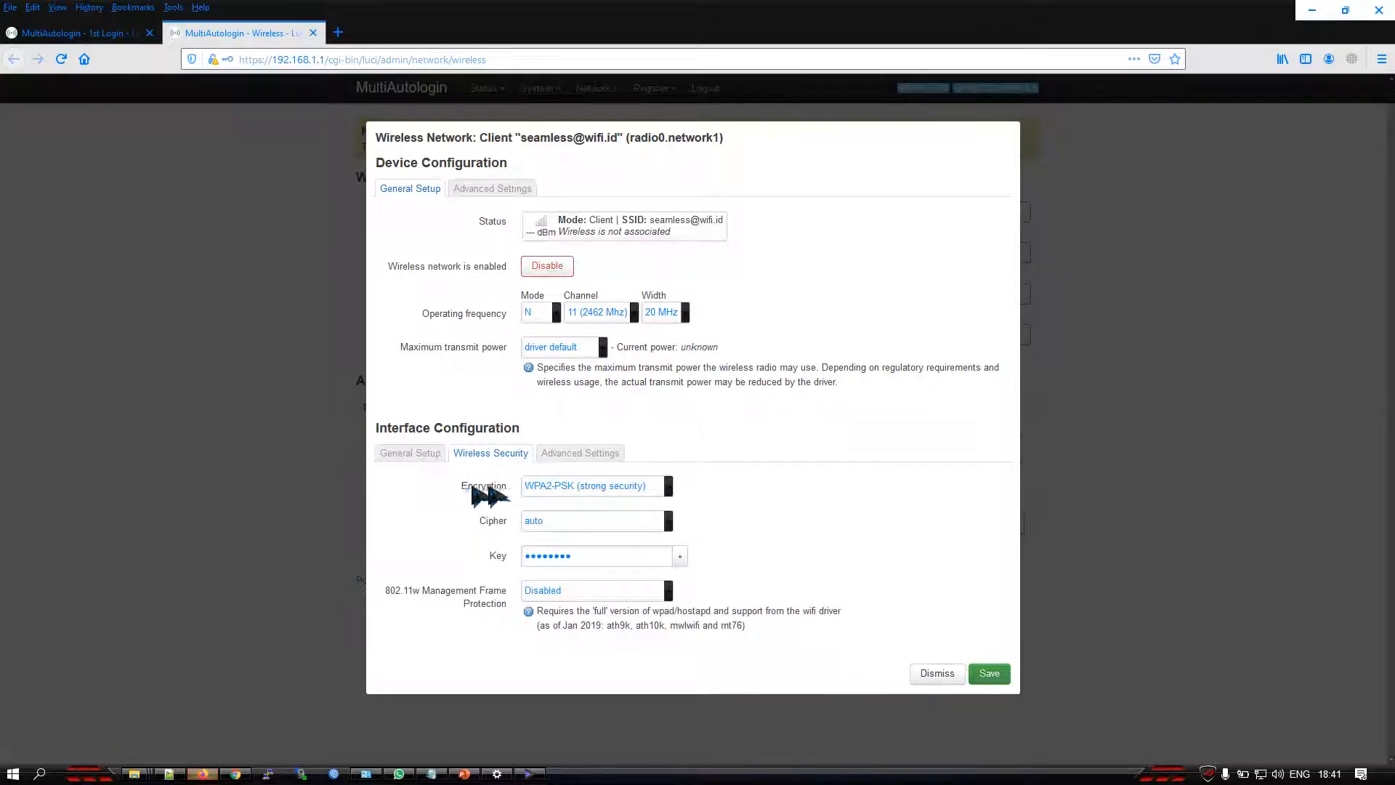
click(563, 492)
click(544, 490)
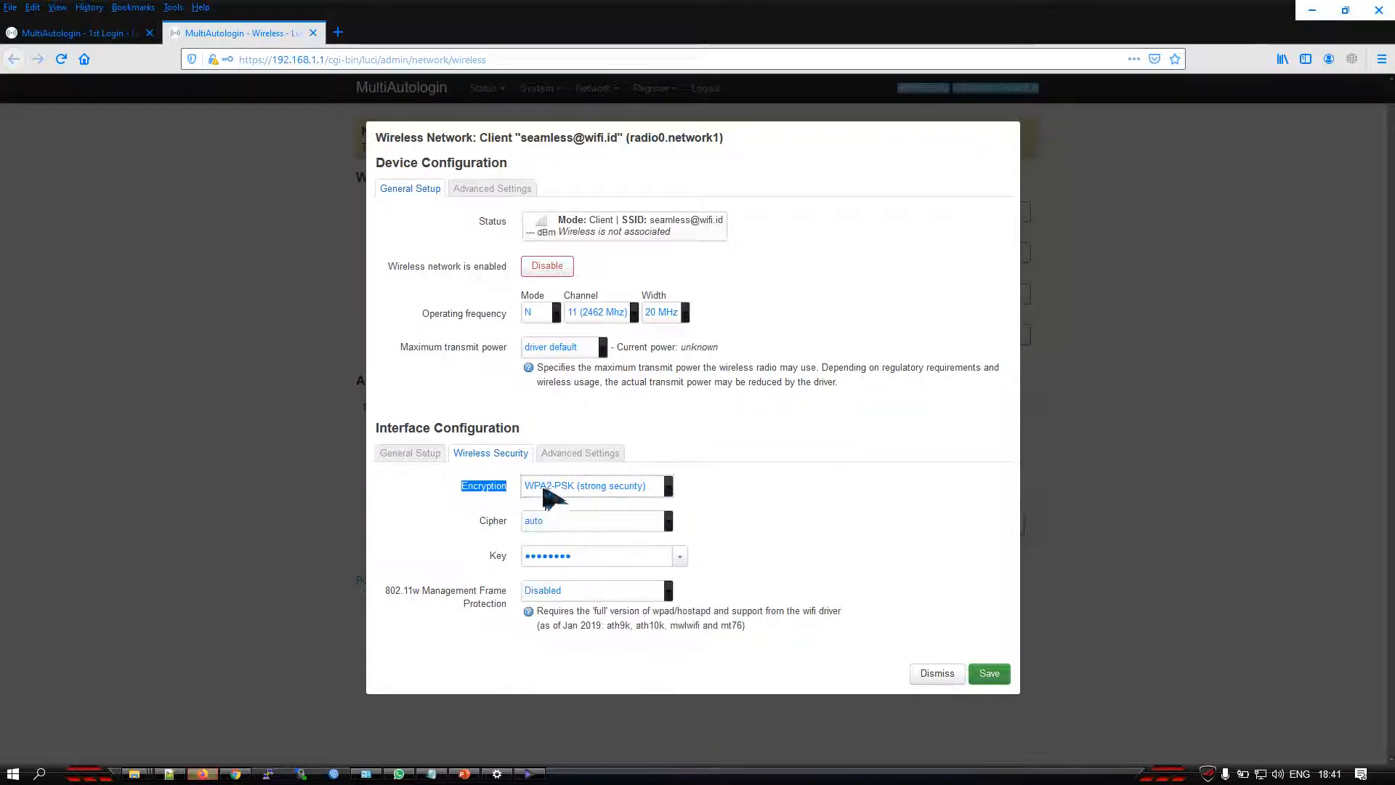
click(463, 556)
drag(463, 559, 510, 560)
click(570, 559)
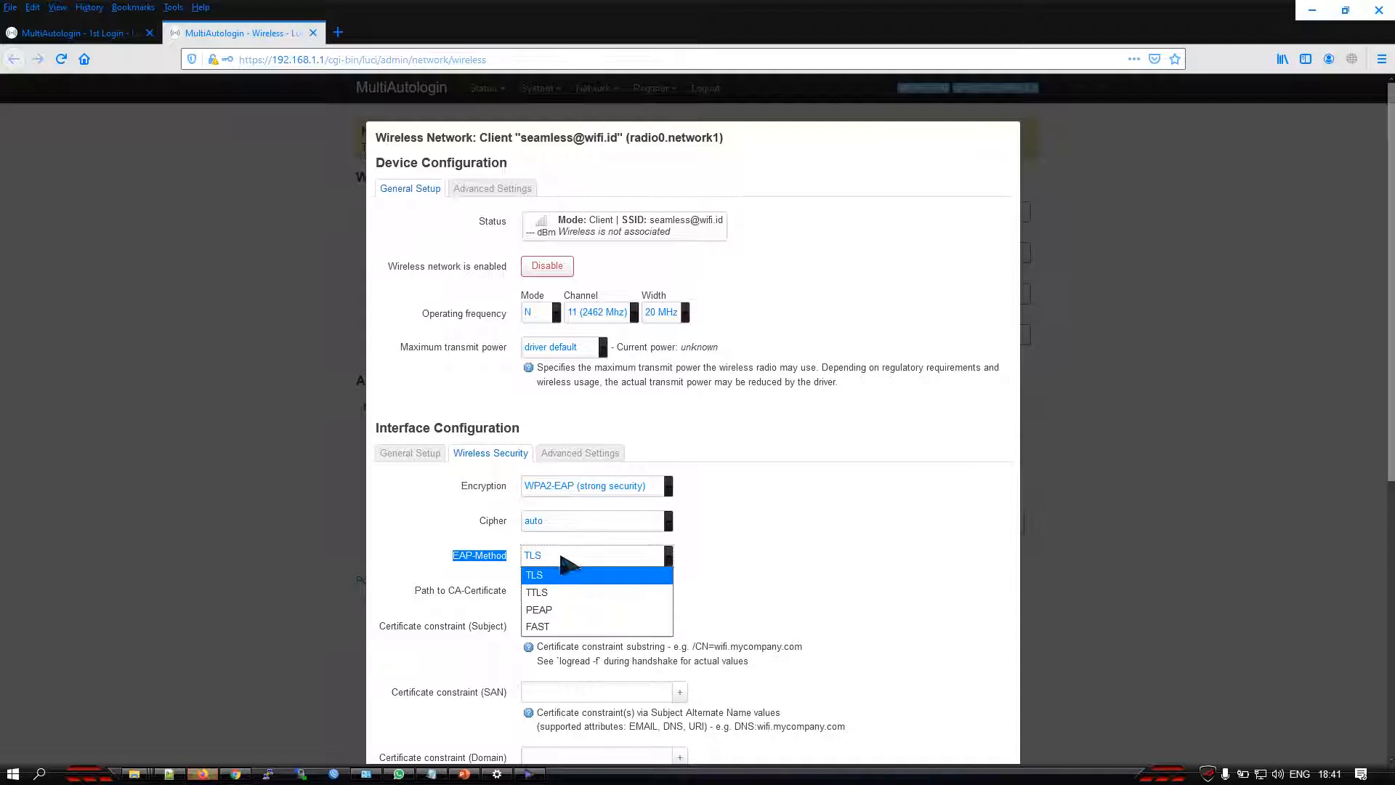
click(564, 607)
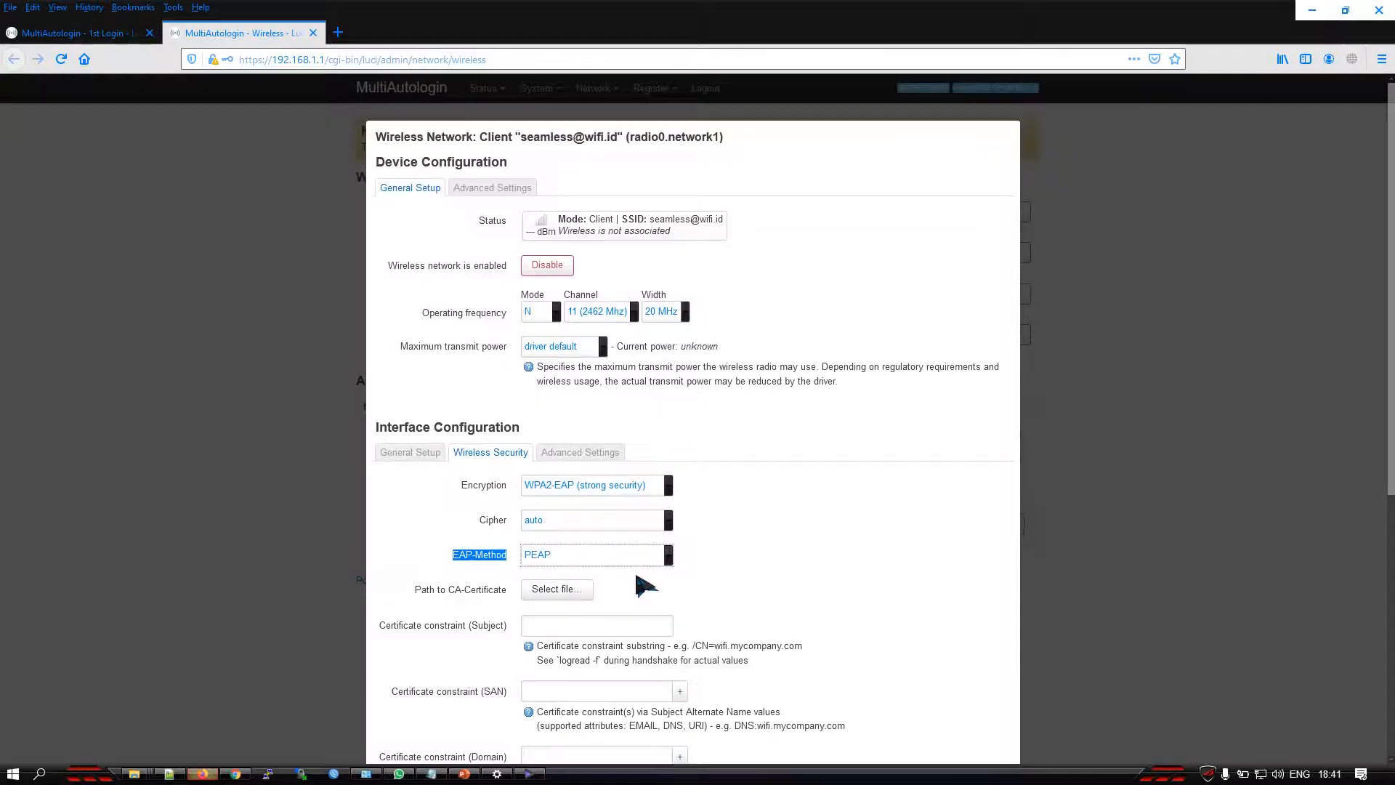
scroll(639, 583, down, 5)
drag(445, 497, 517, 501)
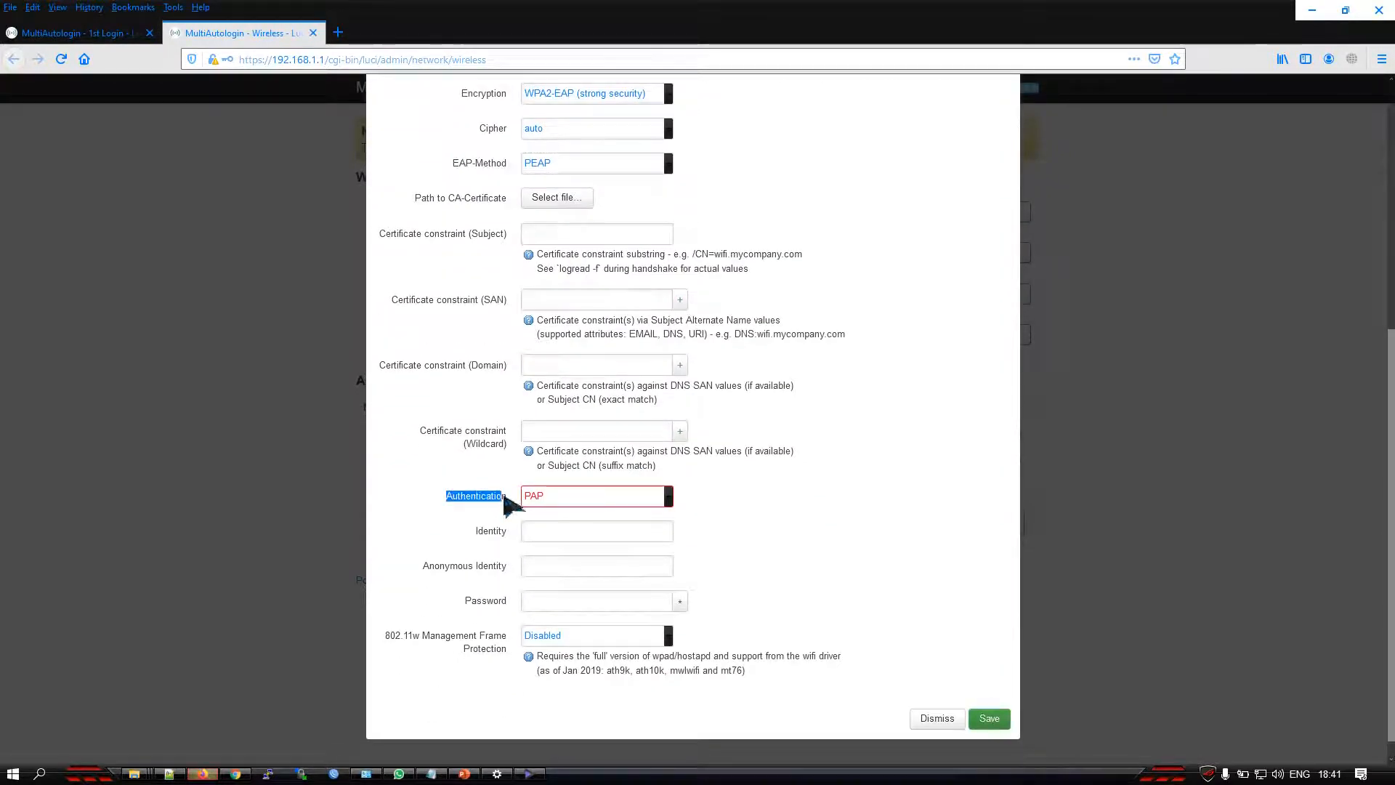
click(554, 501)
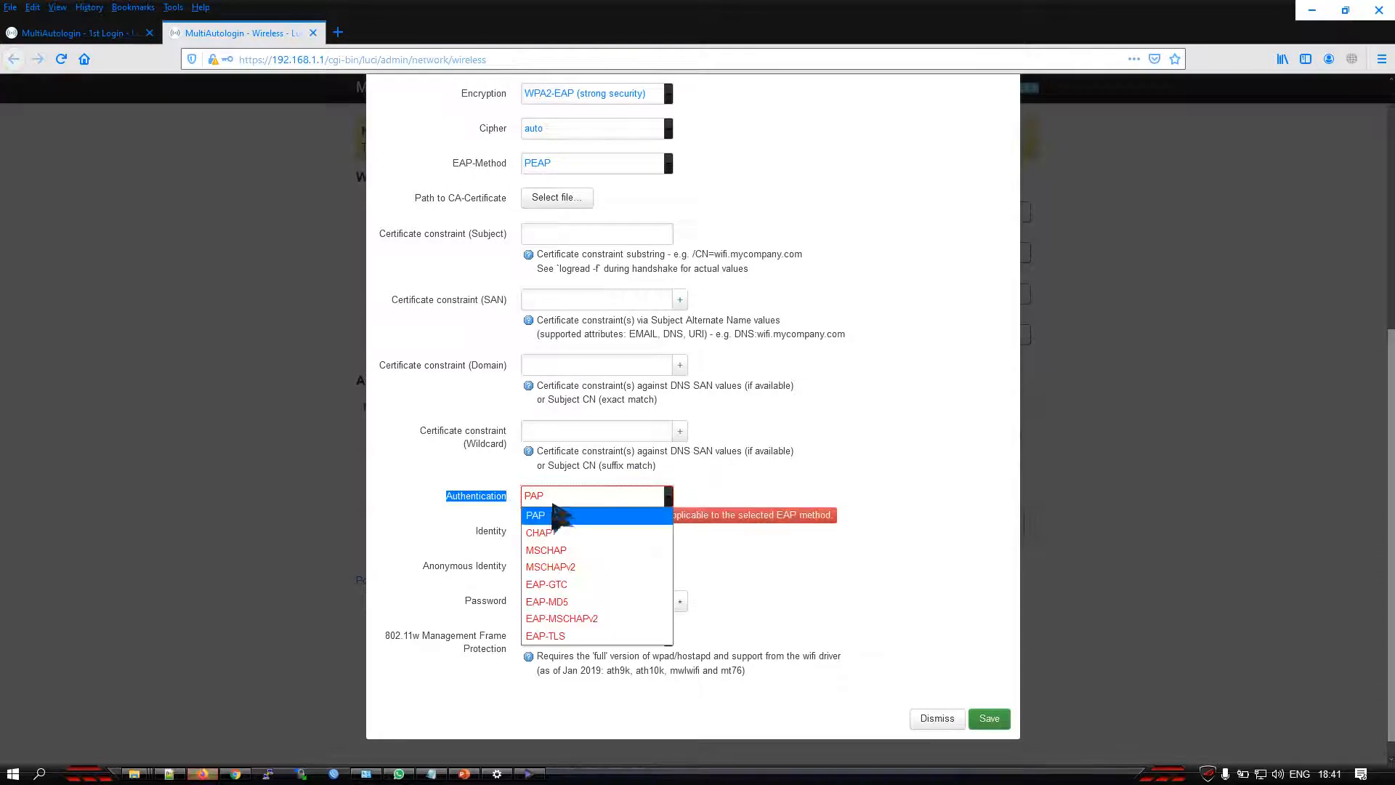
click(572, 619)
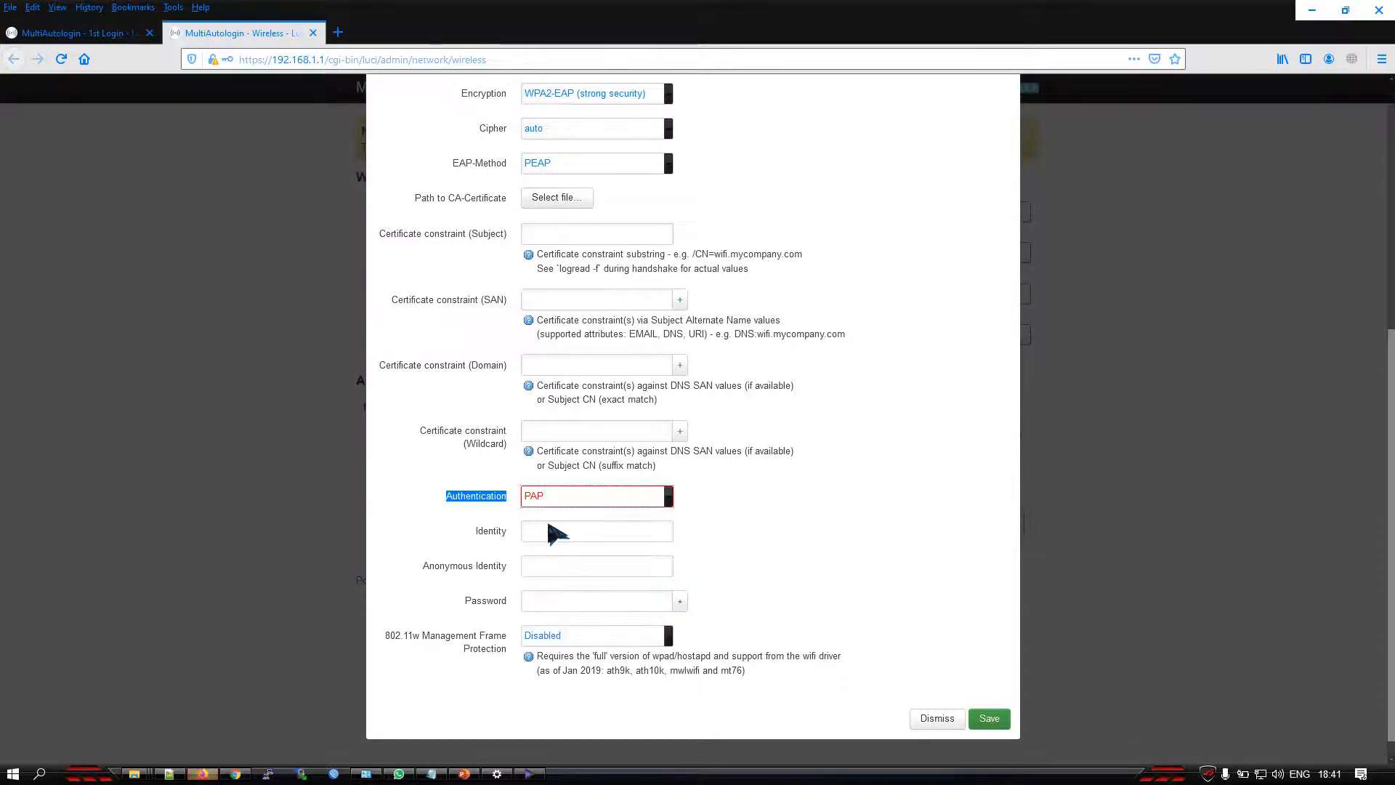
Copy the Seamless account identity from the Notepad notes into the Identity field of the wireless security settings
click(480, 538)
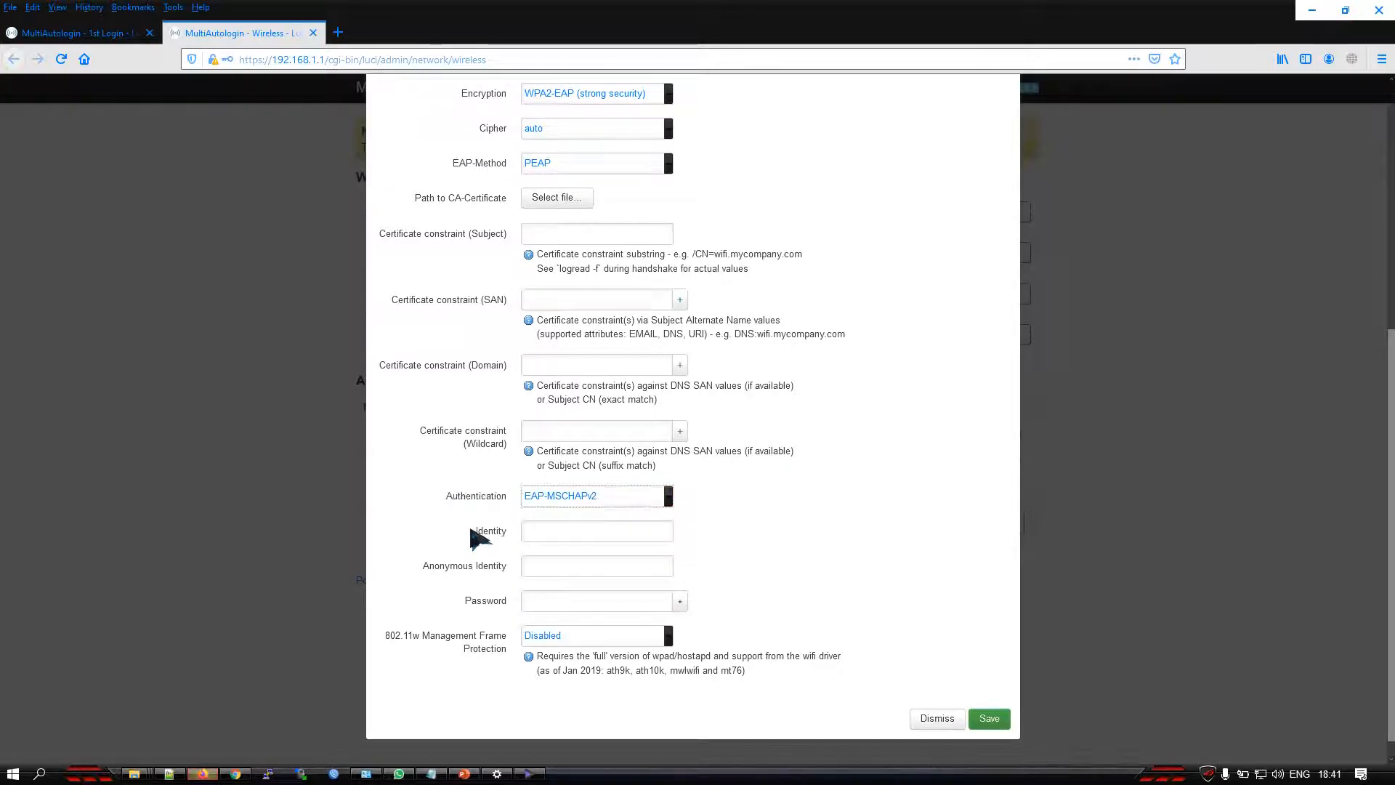
drag(473, 537, 511, 537)
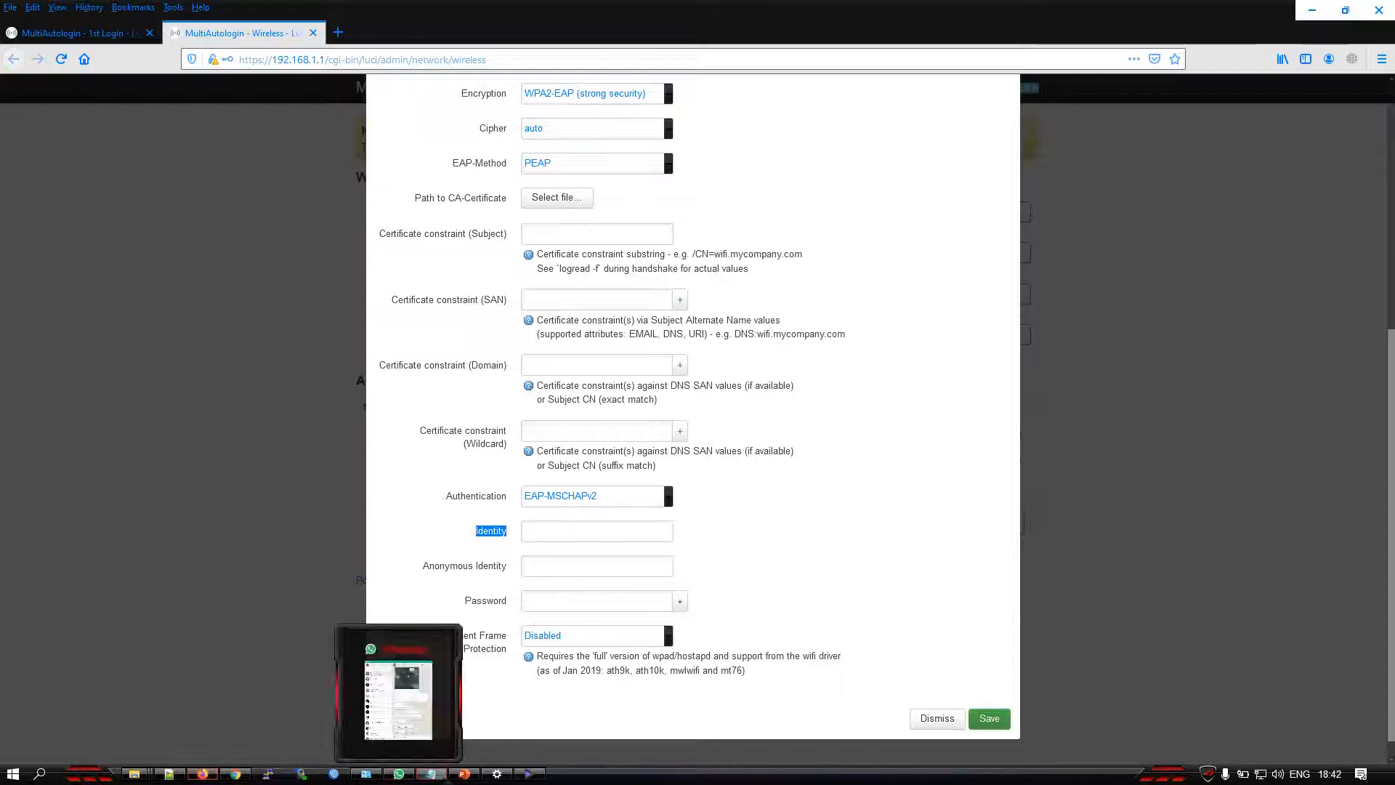
click(431, 774)
drag(1020, 259, 716, 259)
right_click(749, 270)
click(777, 306)
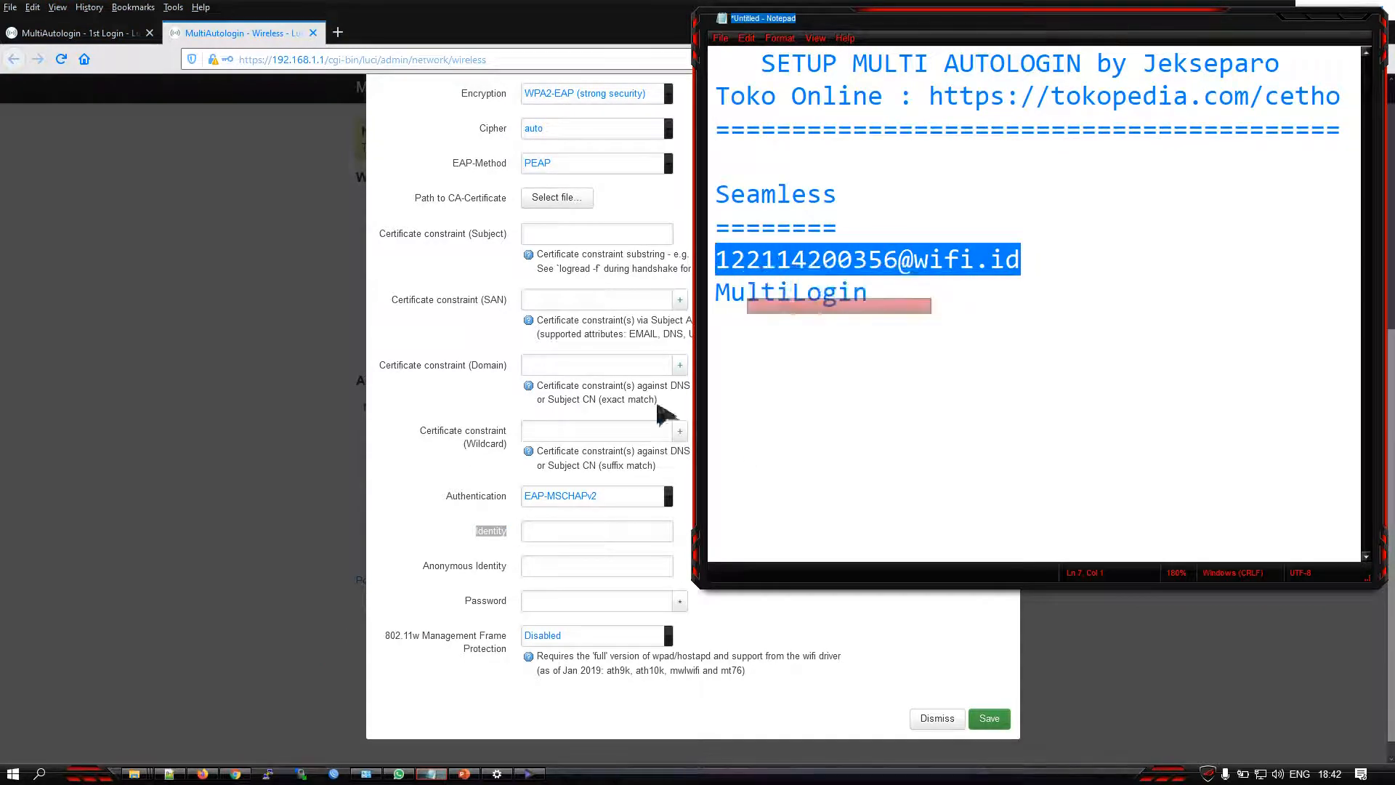
click(550, 530)
right_click(550, 531)
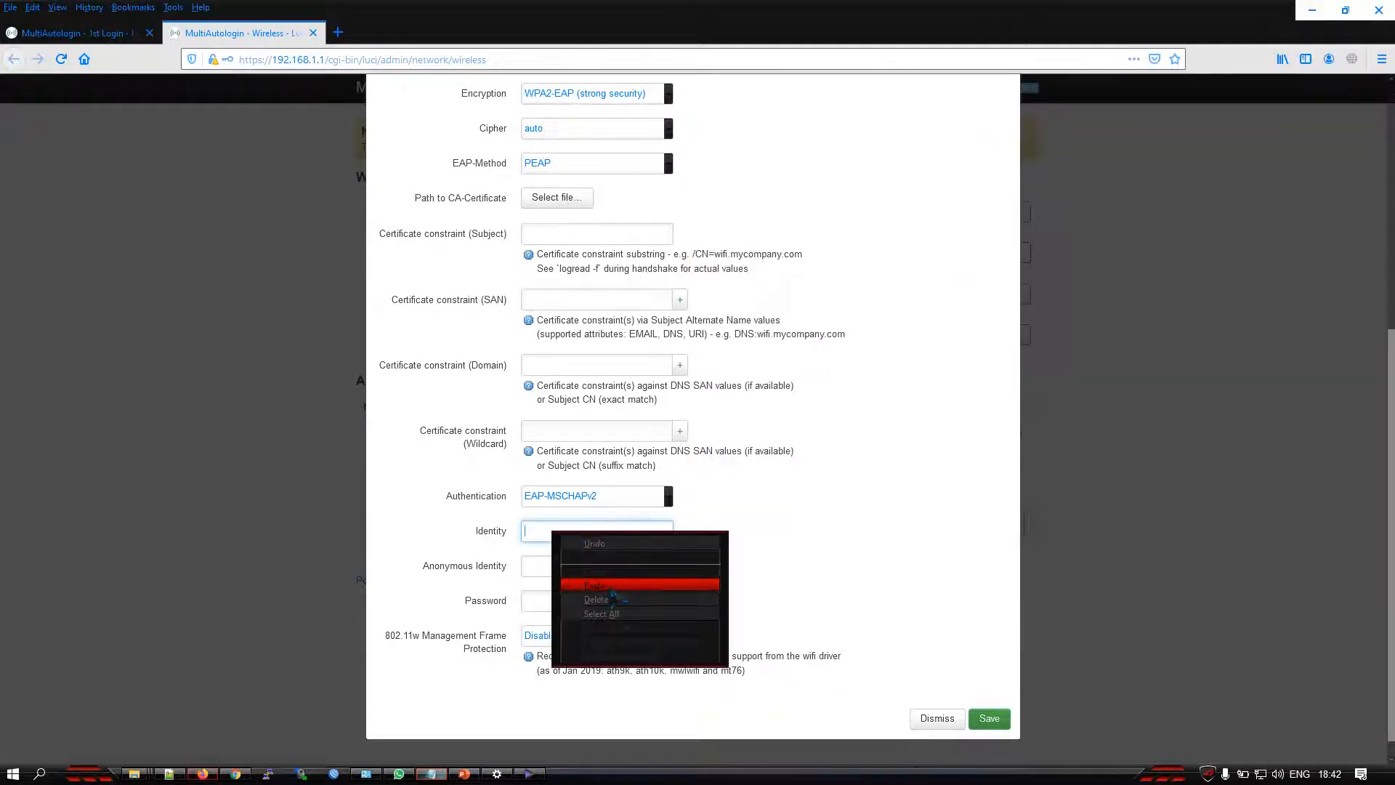
click(597, 594)
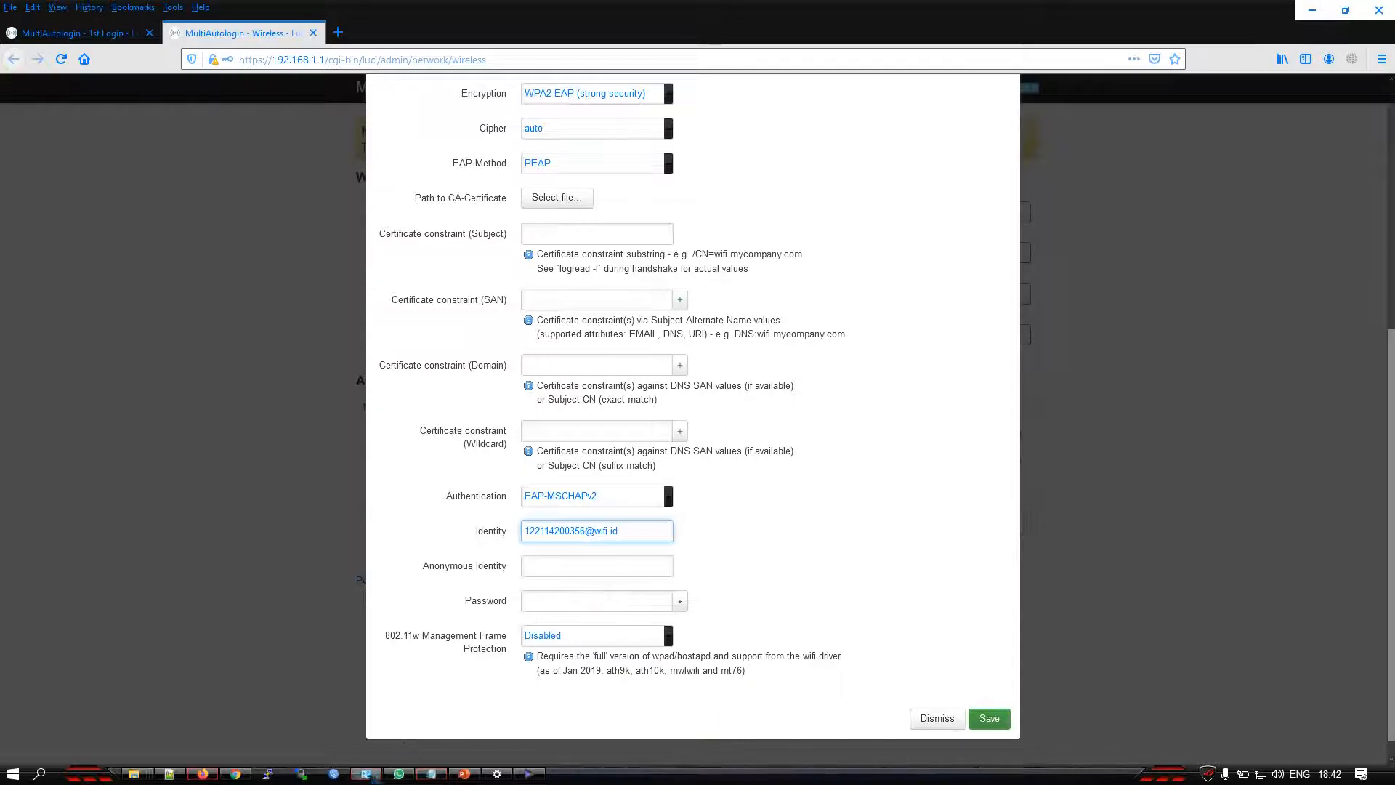
Copy the Seamless account password from the Notepad notes into the Password field and check it by briefly revealing it
click(431, 773)
drag(902, 292, 715, 295)
right_click(750, 293)
click(825, 335)
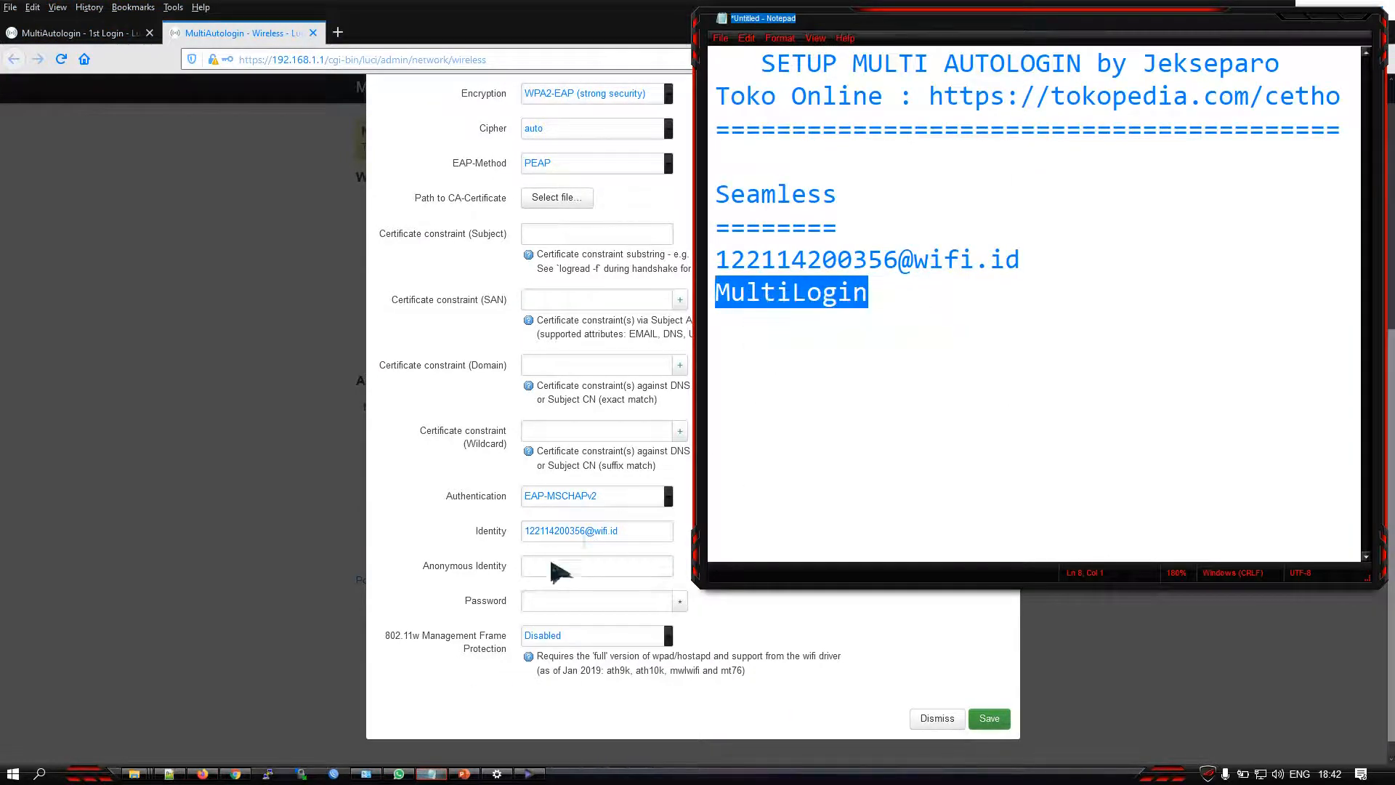
double_click(485, 603)
right_click(548, 601)
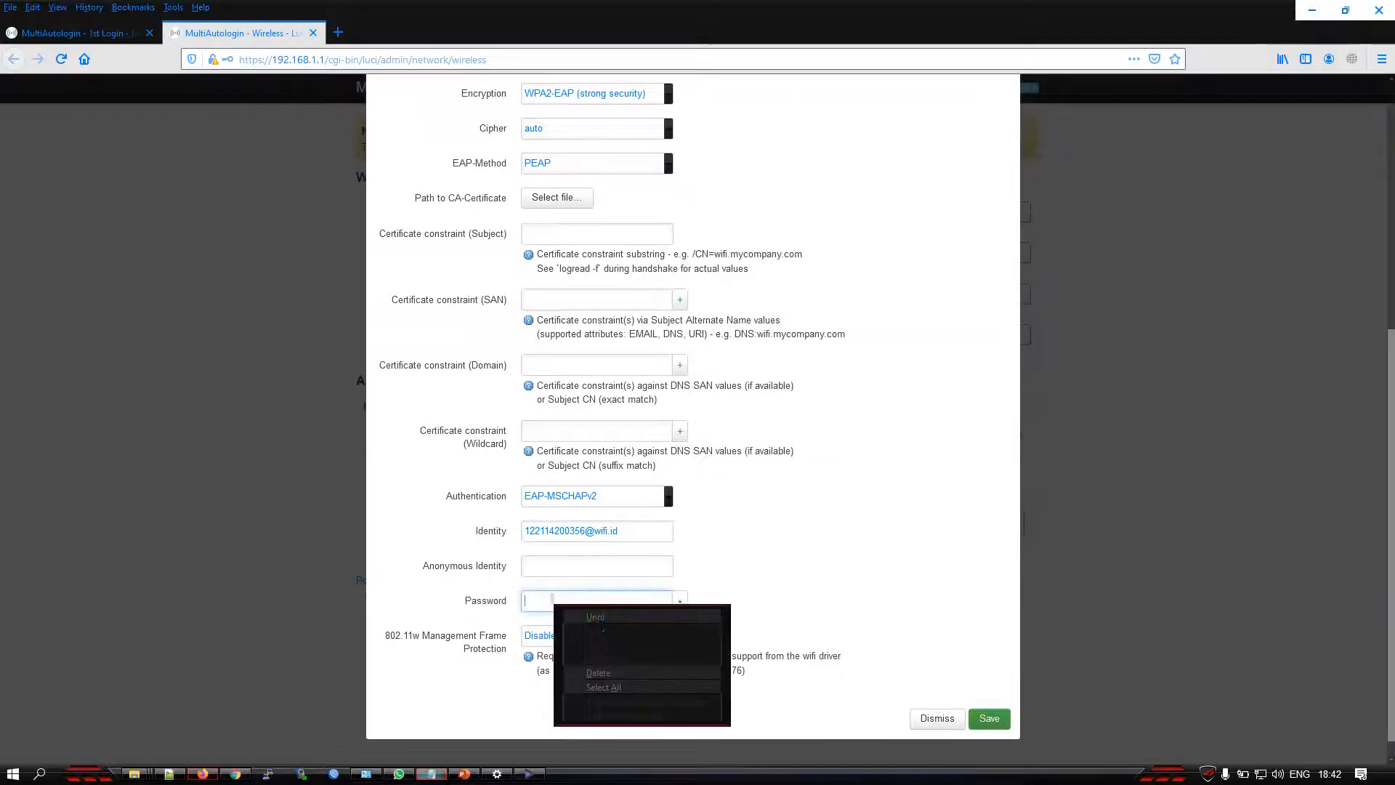
click(581, 664)
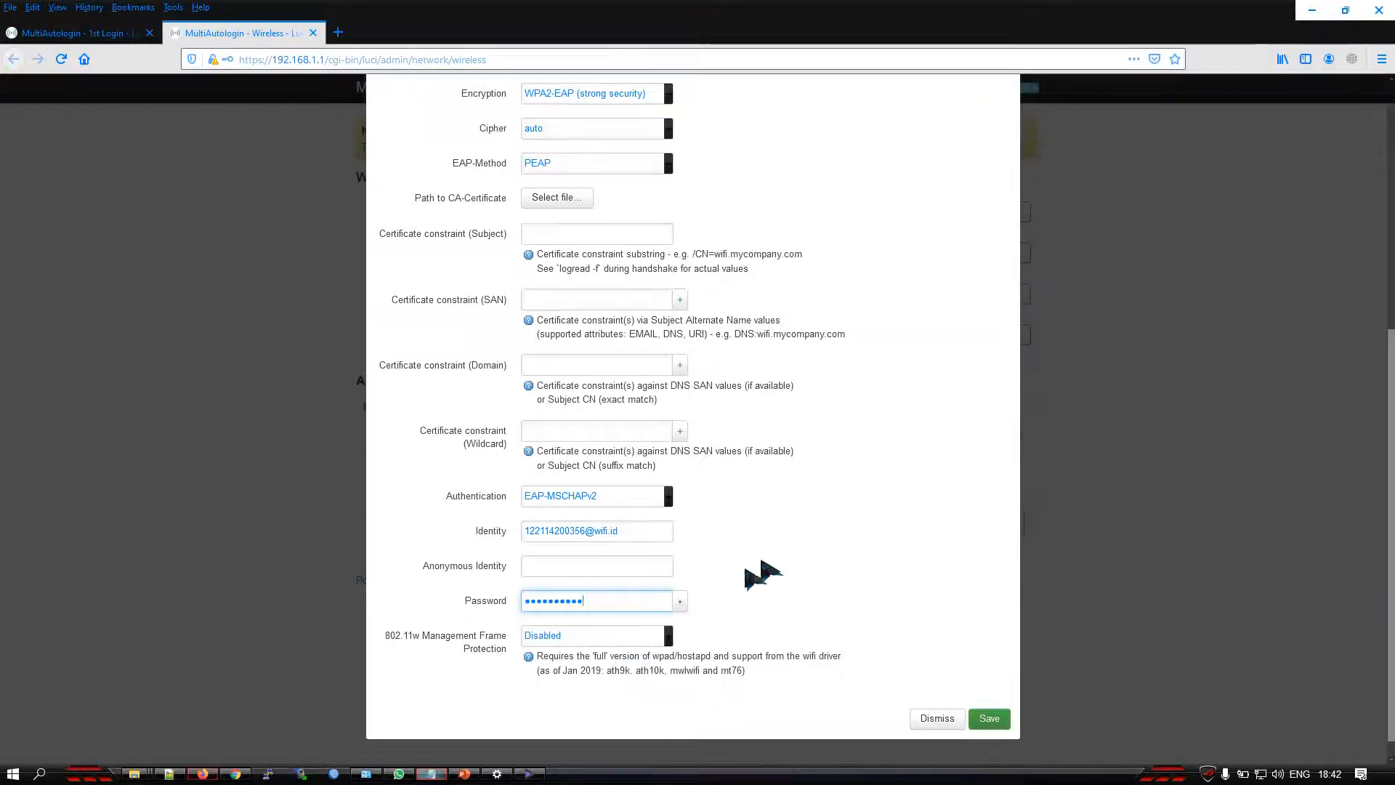
click(681, 603)
click(681, 603)
scroll(800, 528, up, 3)
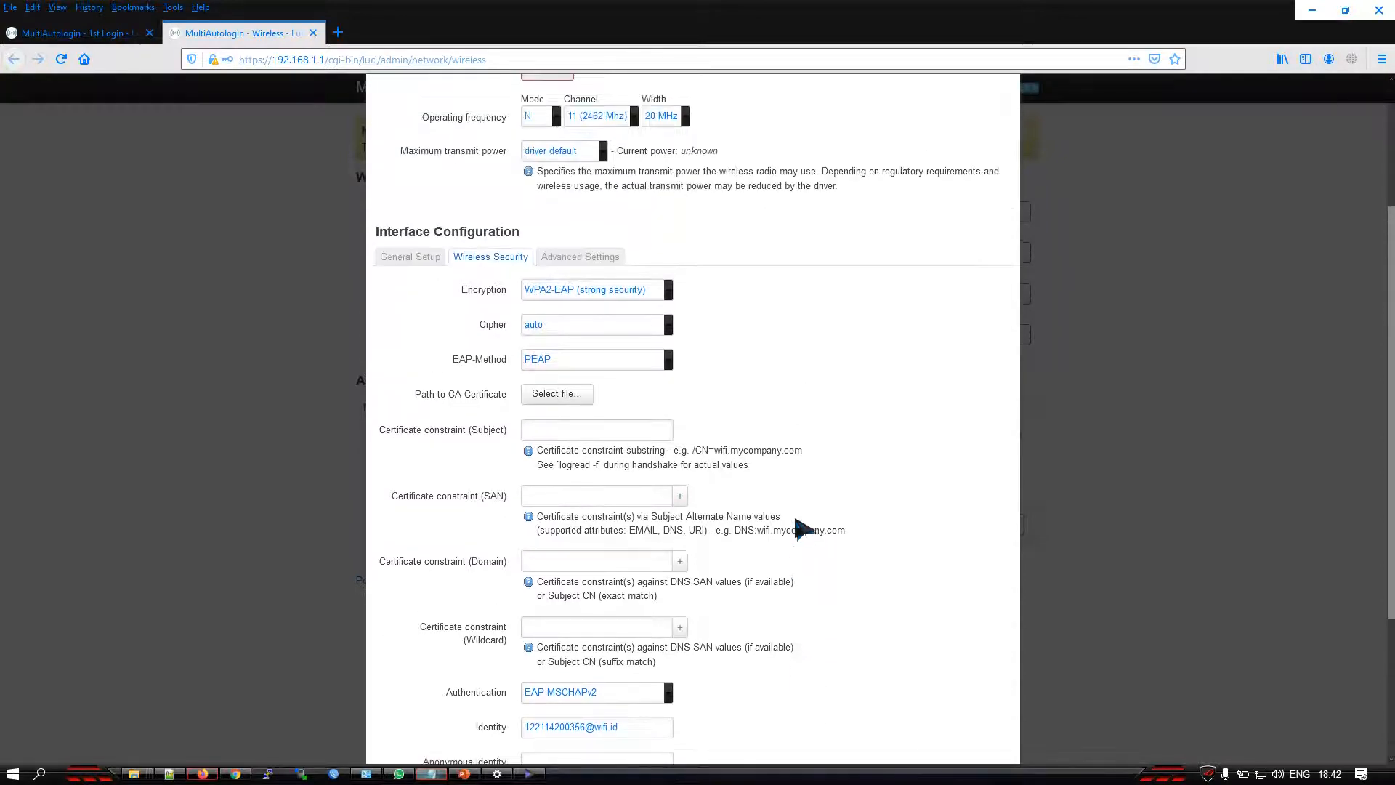
scroll(800, 529, down, 5)
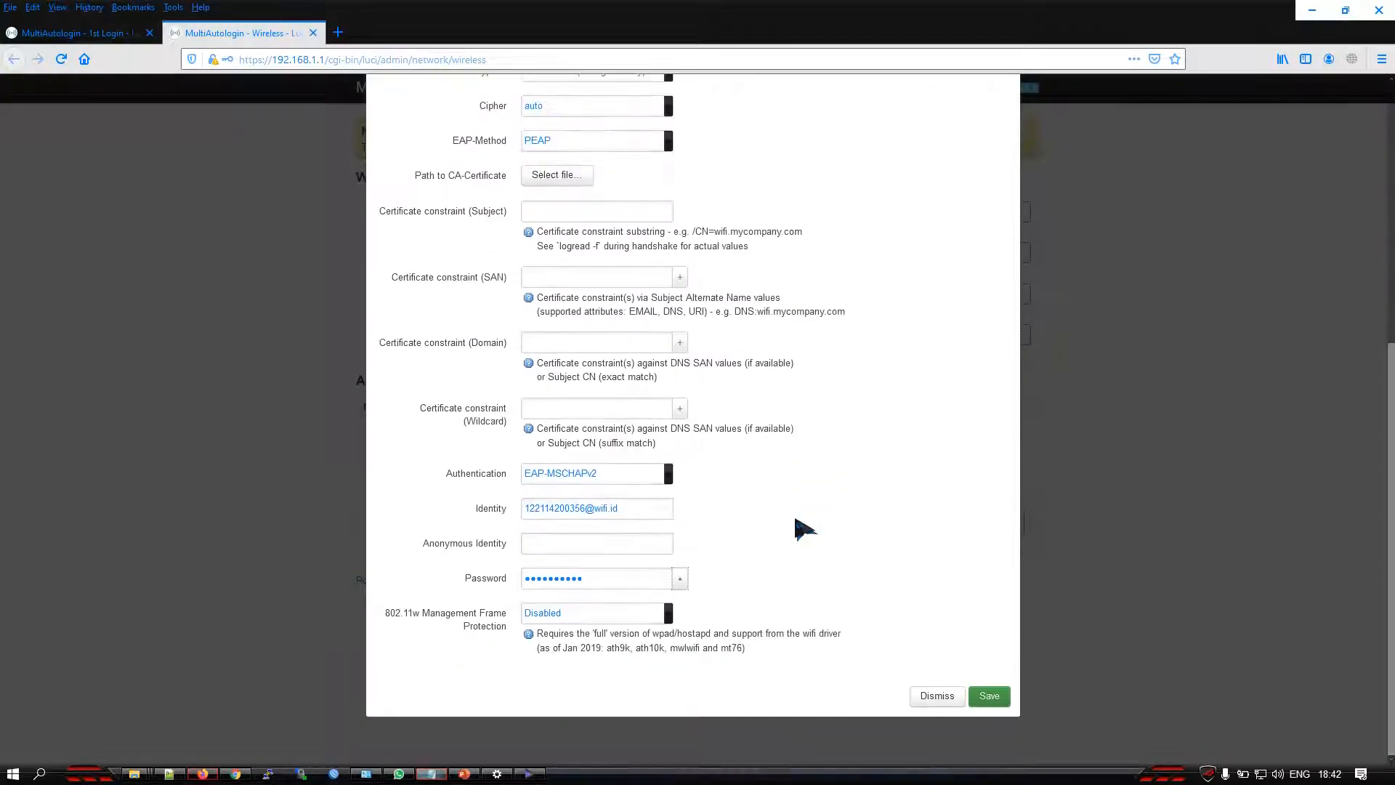
click(989, 696)
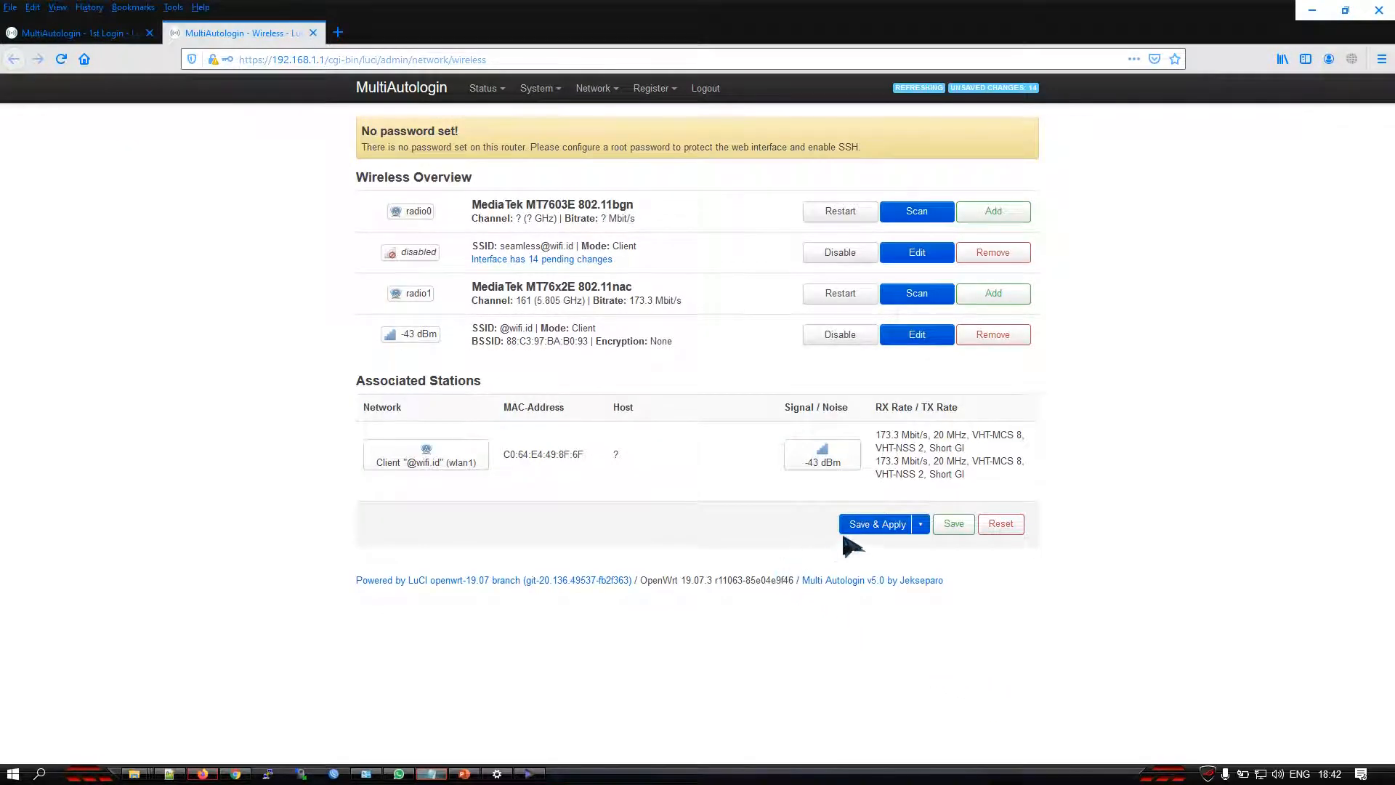
click(876, 523)
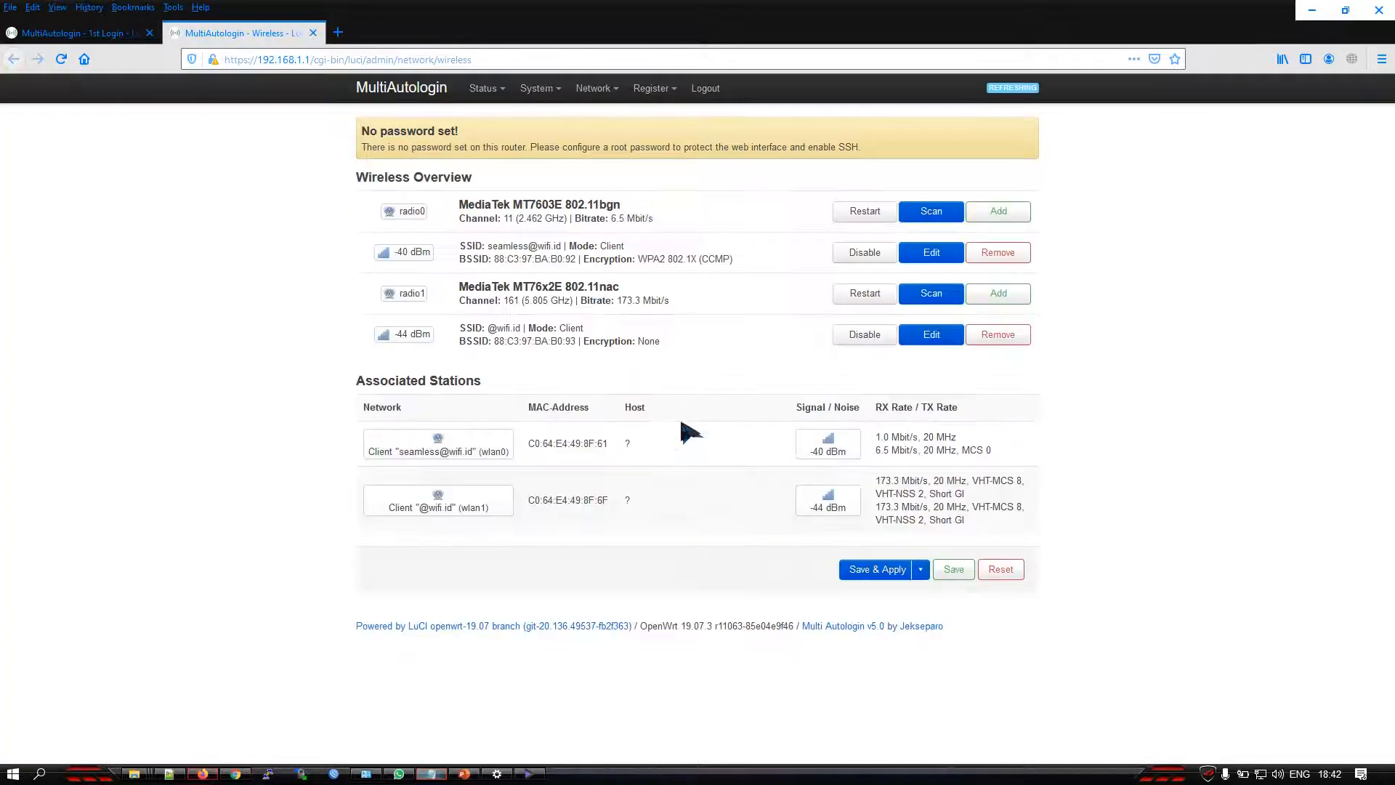
drag(510, 451, 396, 452)
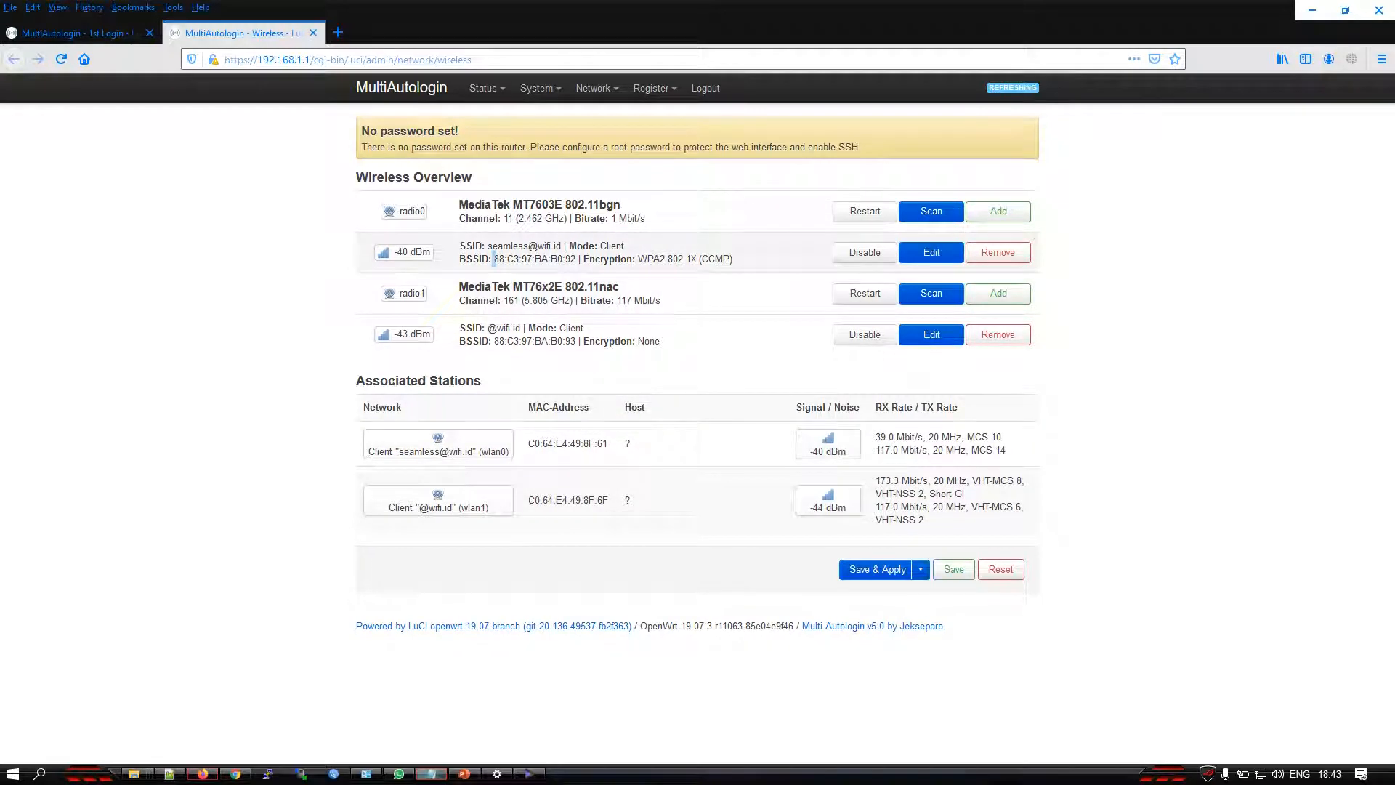
drag(526, 259, 576, 259)
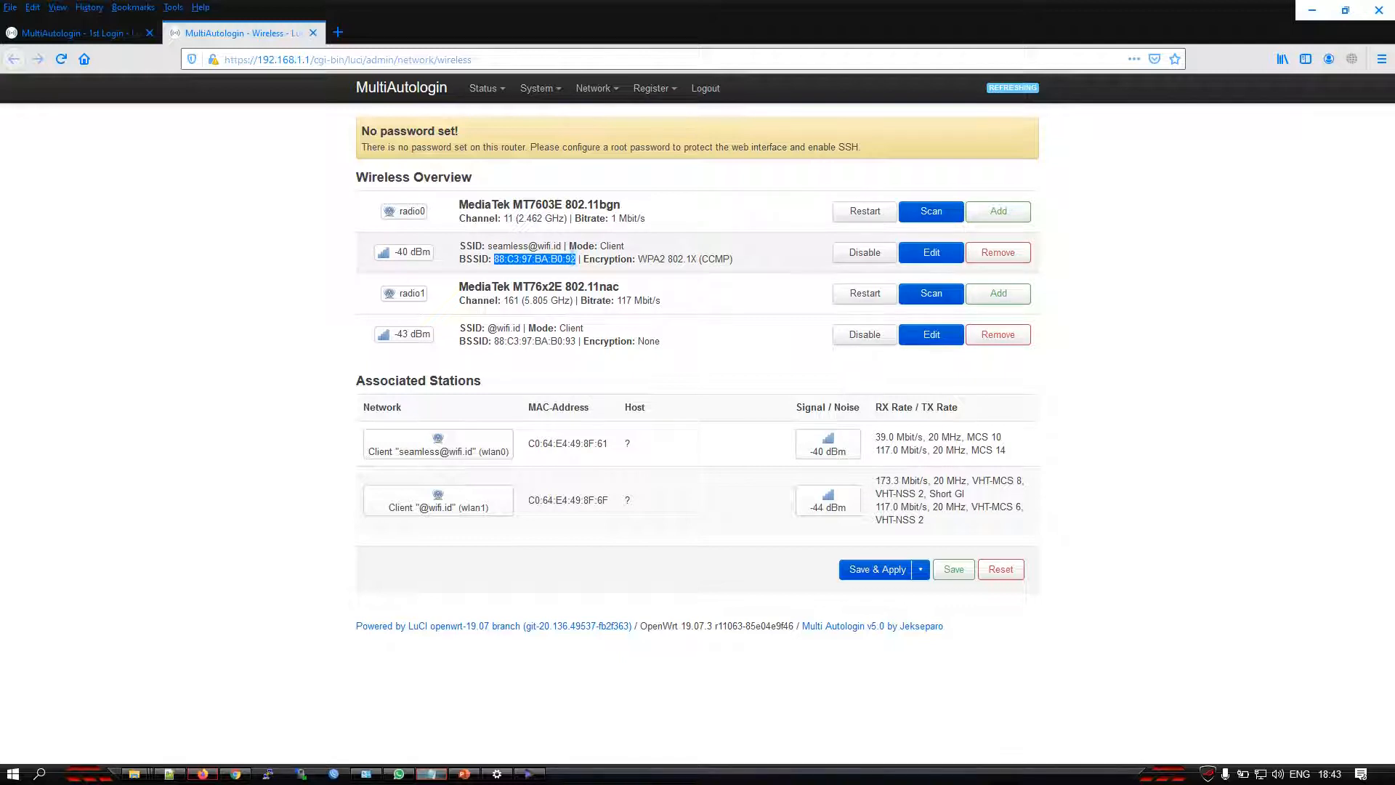
right_click(574, 259)
click(642, 272)
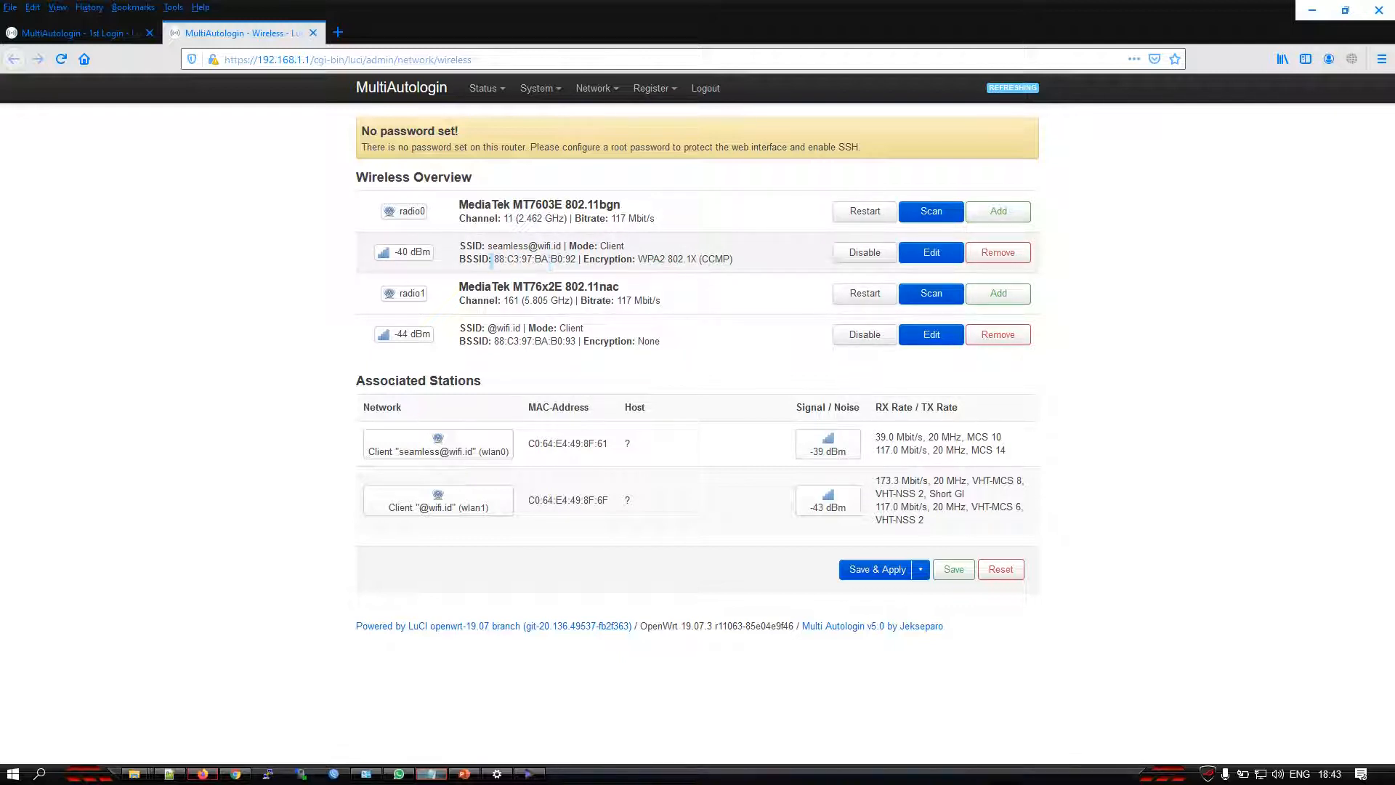
drag(497, 258, 574, 260)
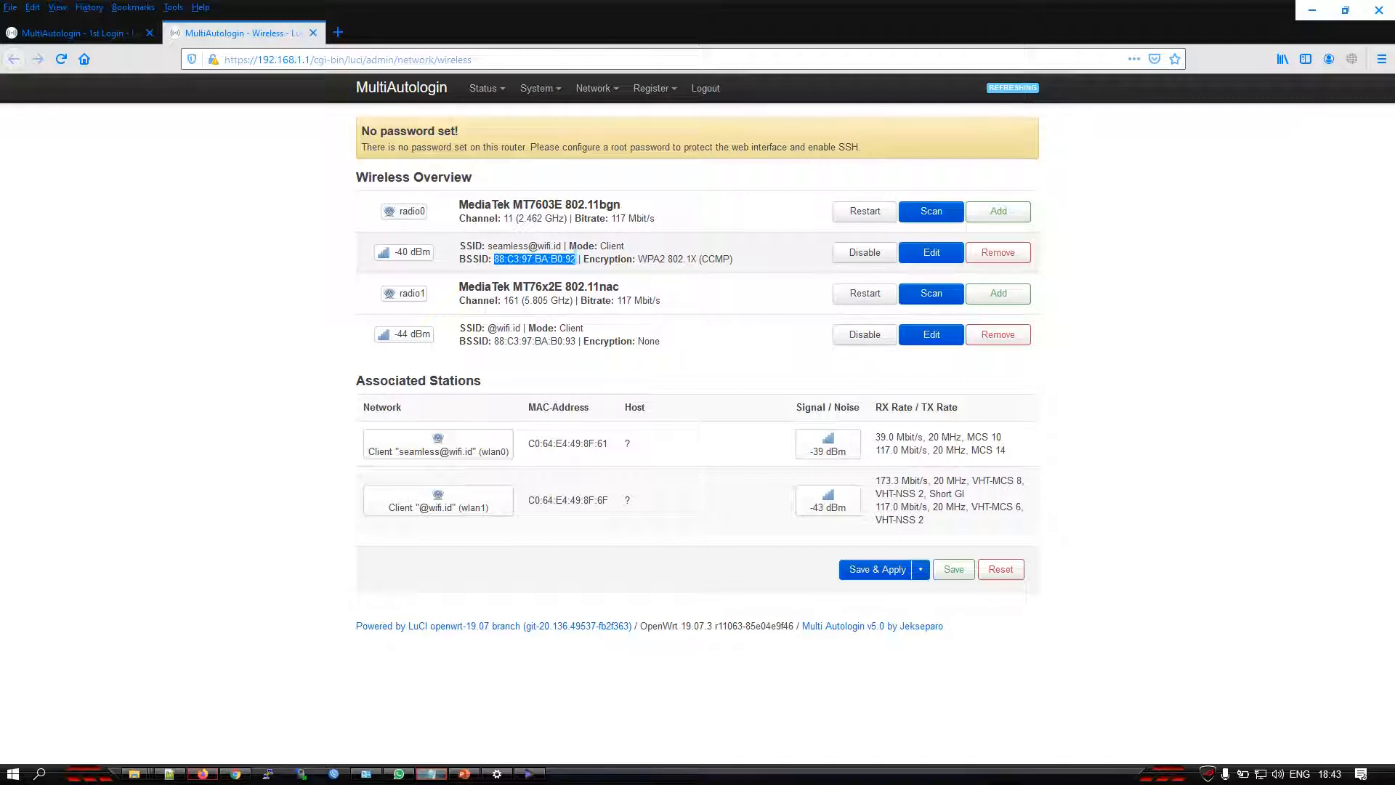
right_click(575, 259)
click(641, 272)
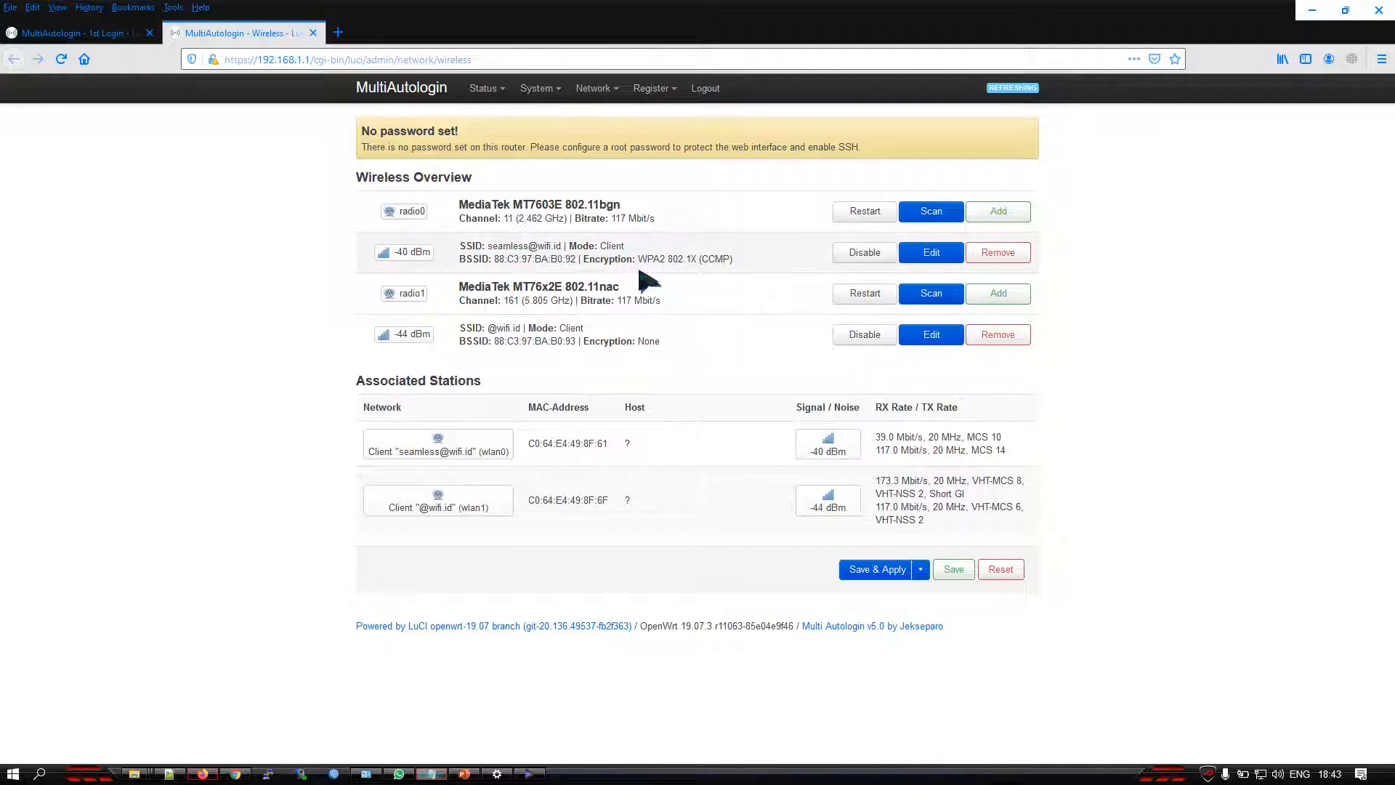
Open the advanced settings of the WWAN interface on wlan0 for editing
mouse_move(594, 89)
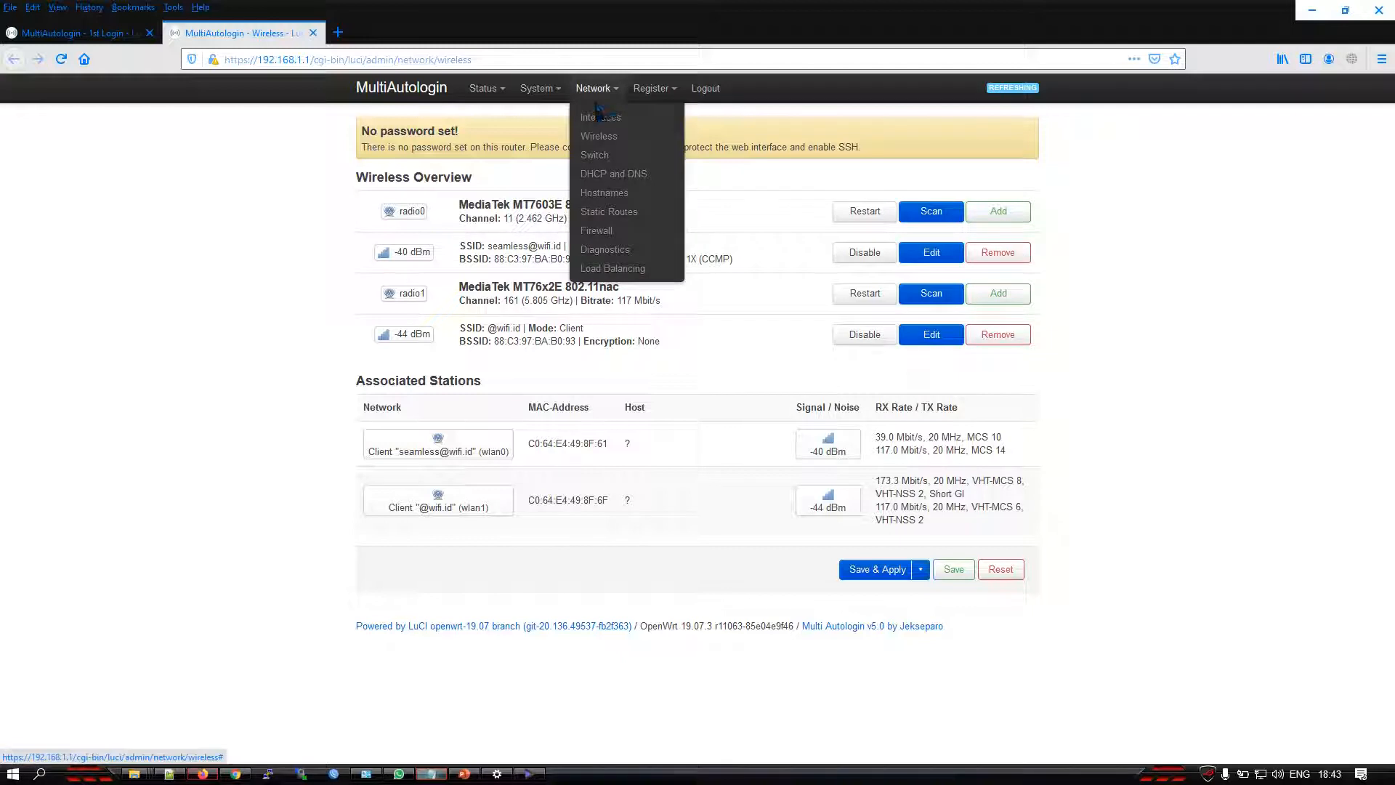
click(601, 119)
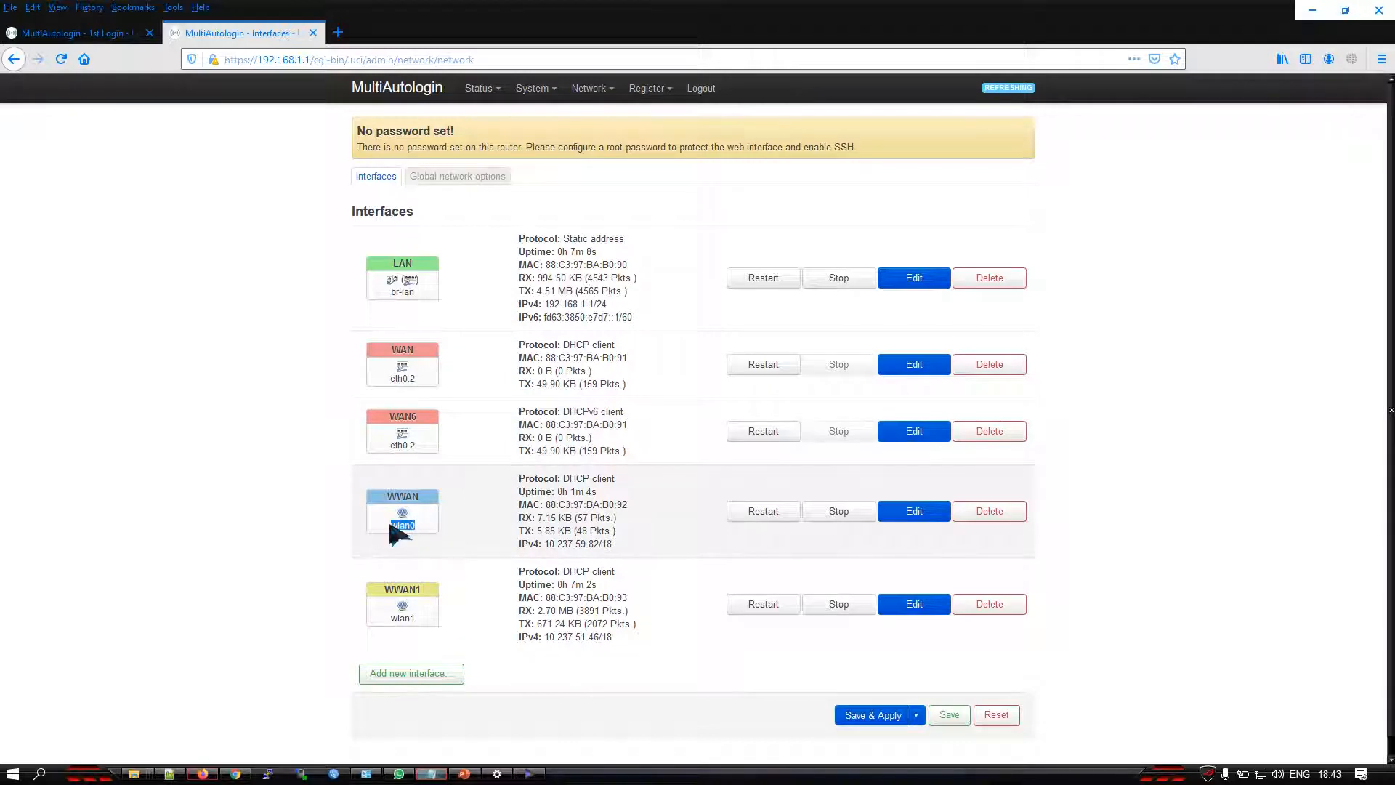
drag(420, 498, 404, 497)
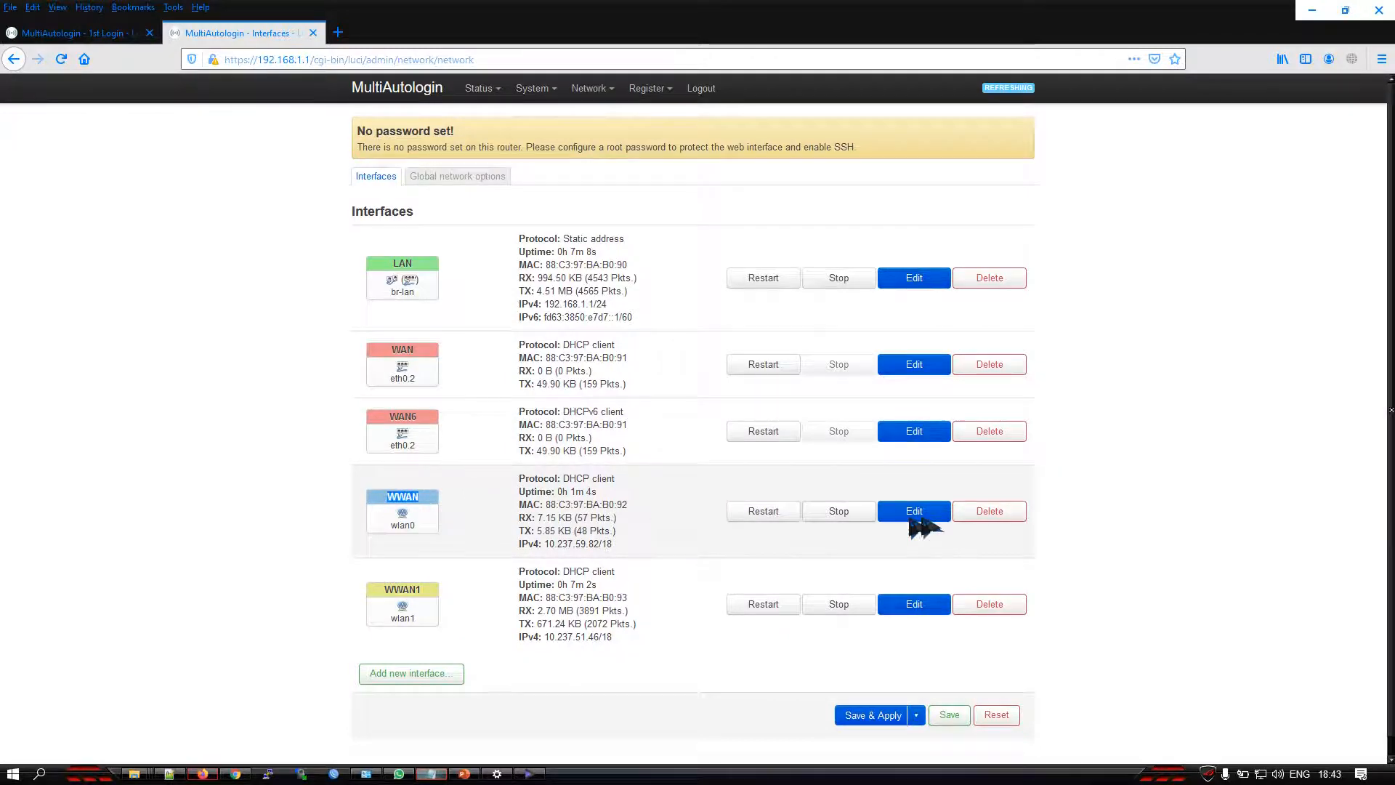
click(929, 517)
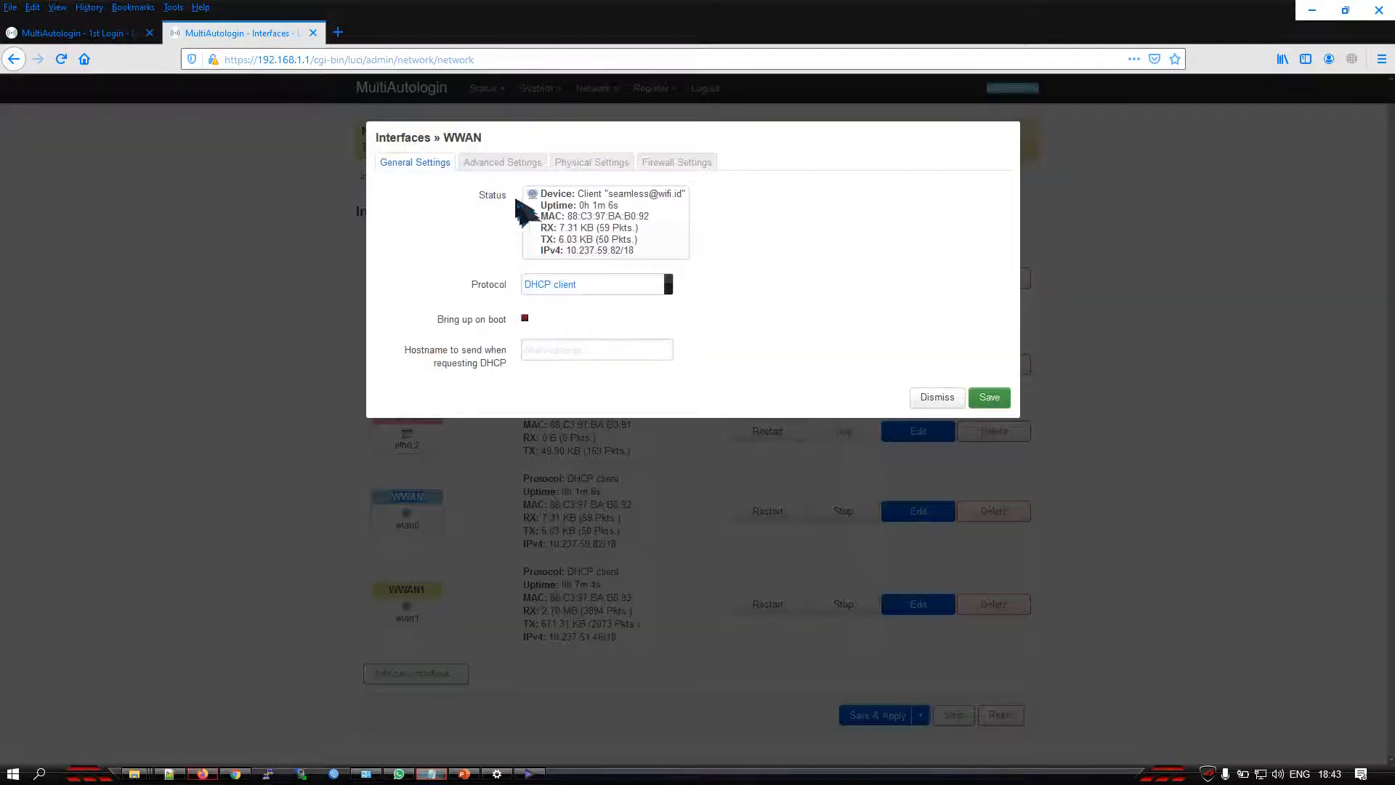
click(510, 167)
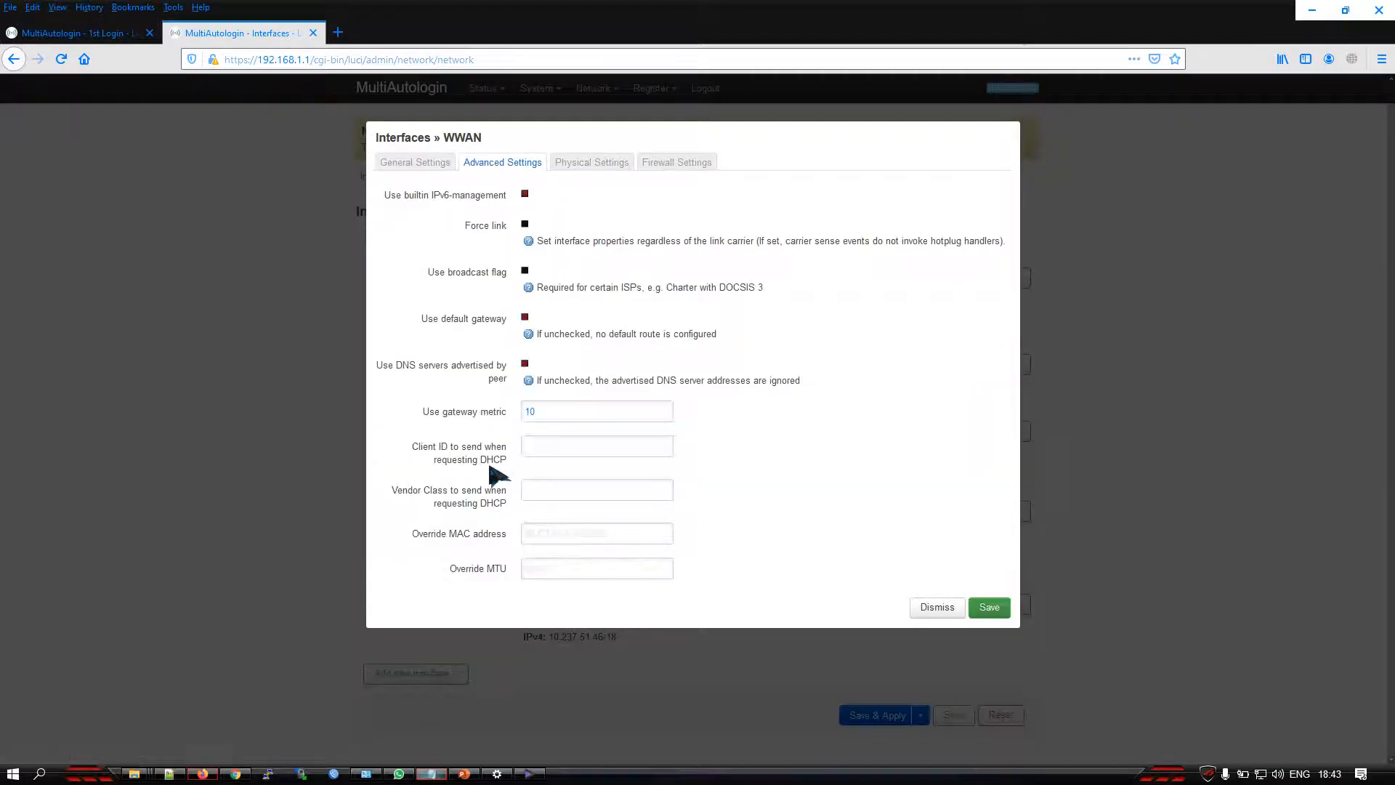
Set the WWAN interface's override MAC address to the copied BSSID 88:C3:97:BA:B0:92, then save and apply the change
drag(409, 538, 479, 539)
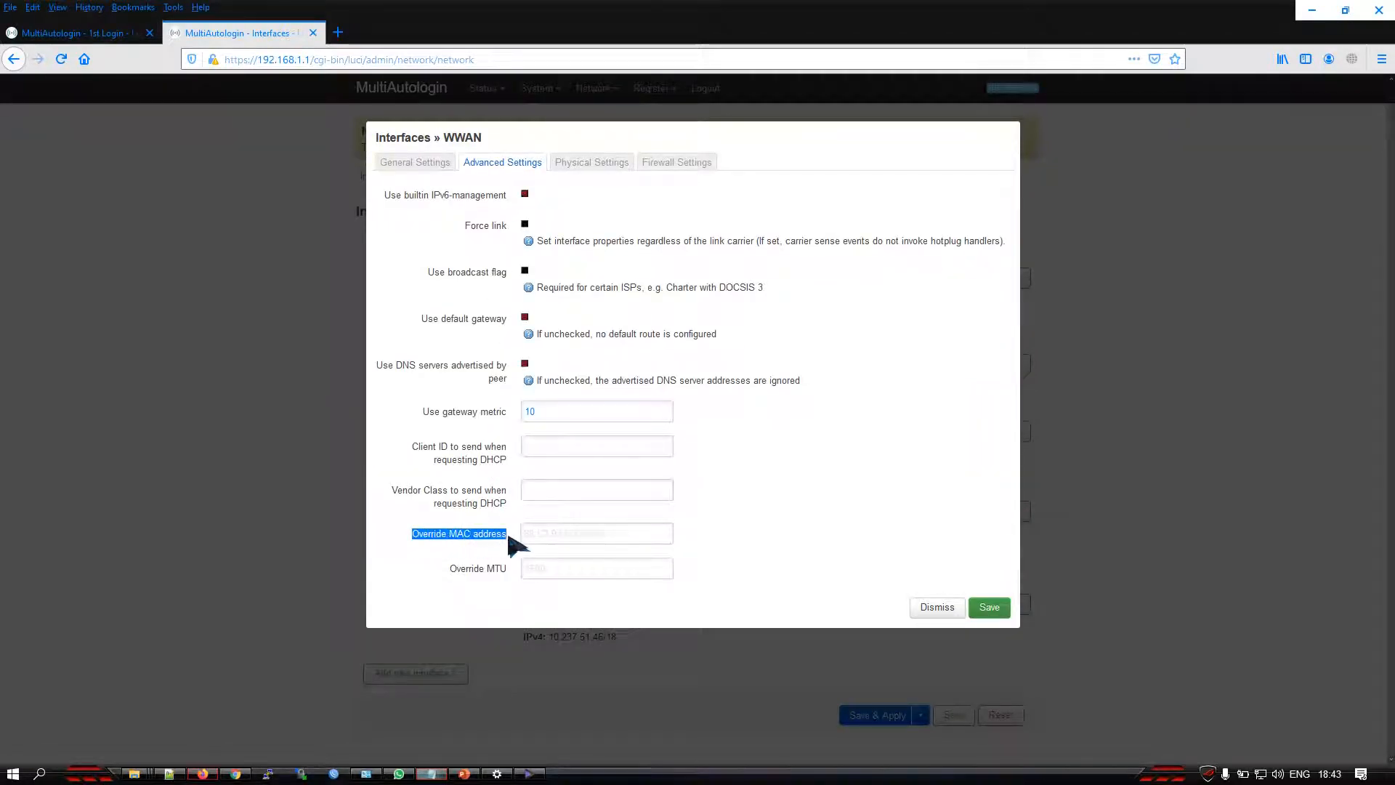
right_click(541, 535)
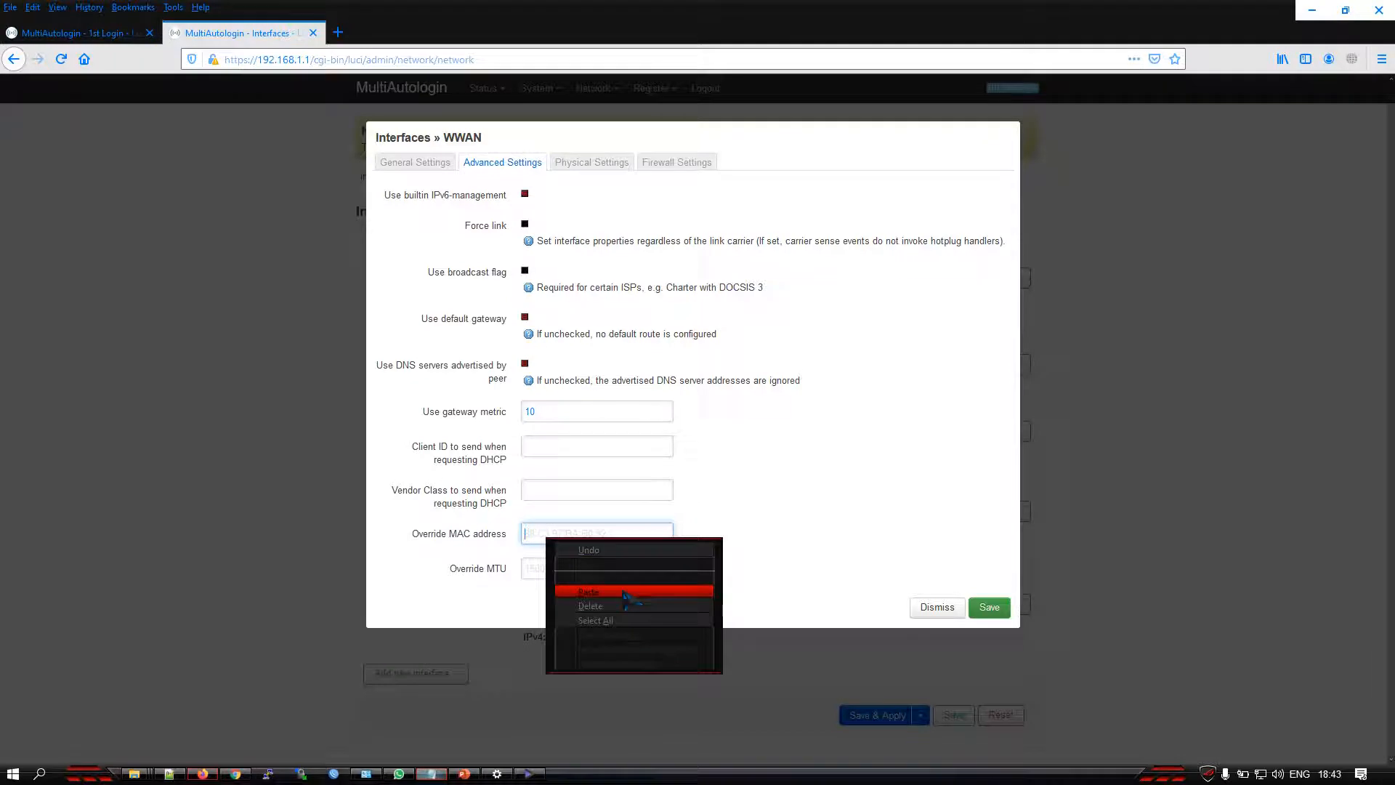
click(631, 592)
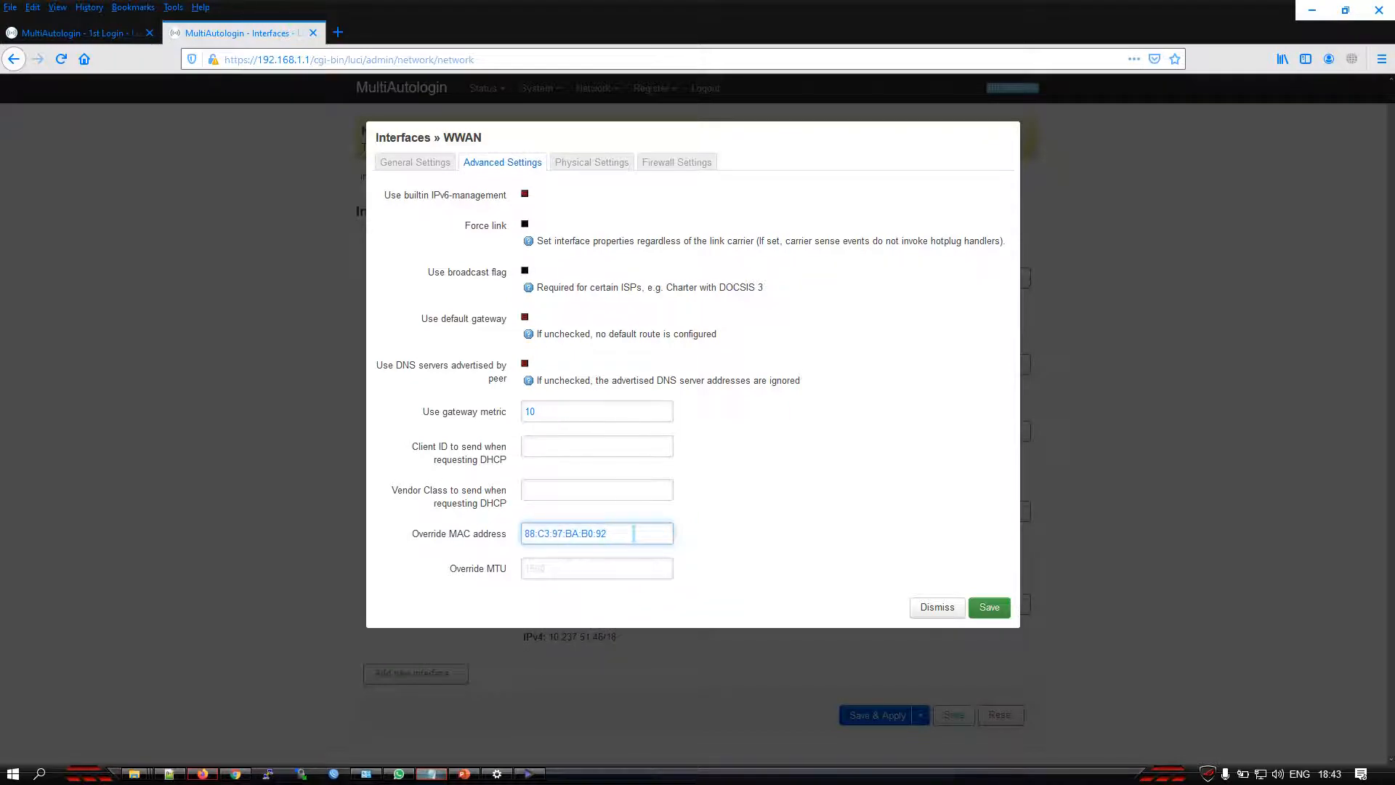
drag(629, 533, 515, 533)
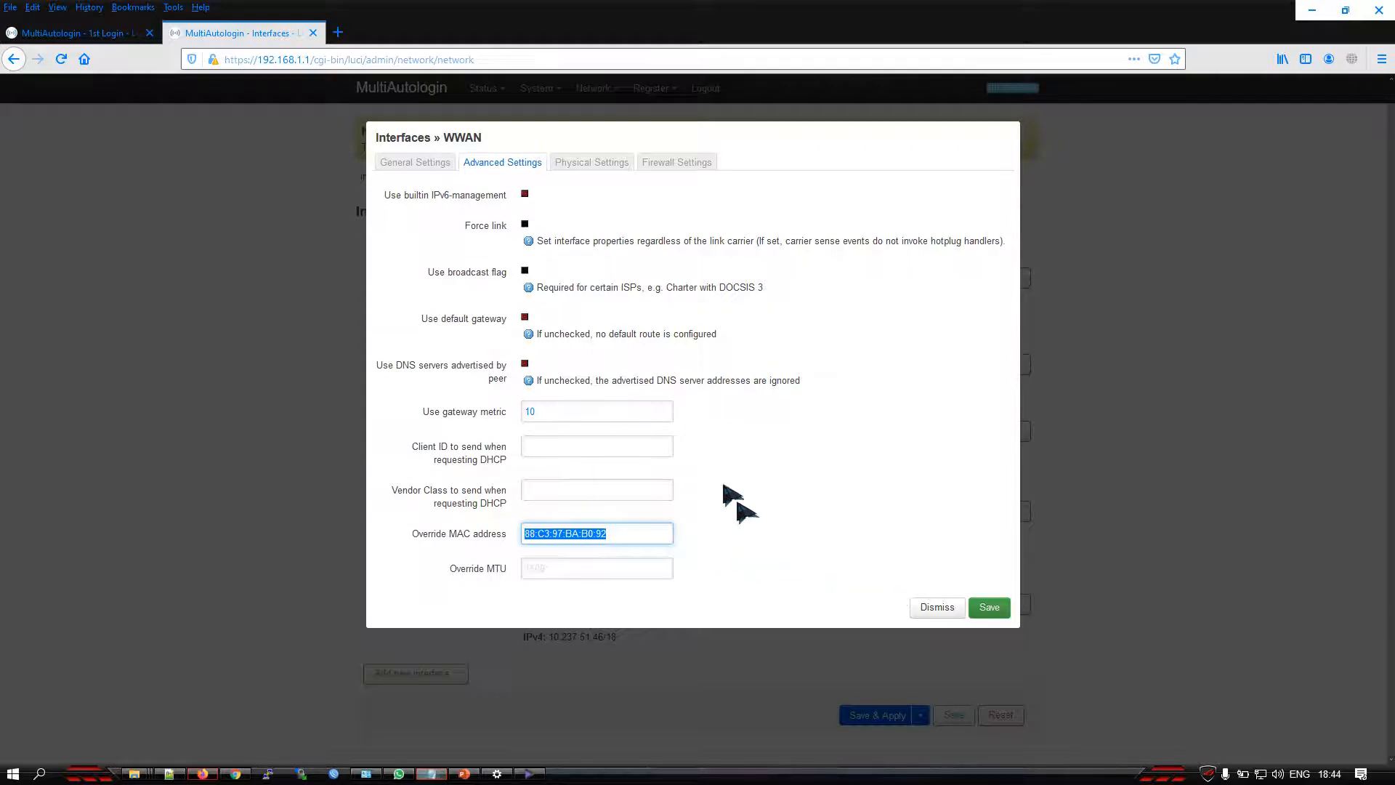
click(993, 610)
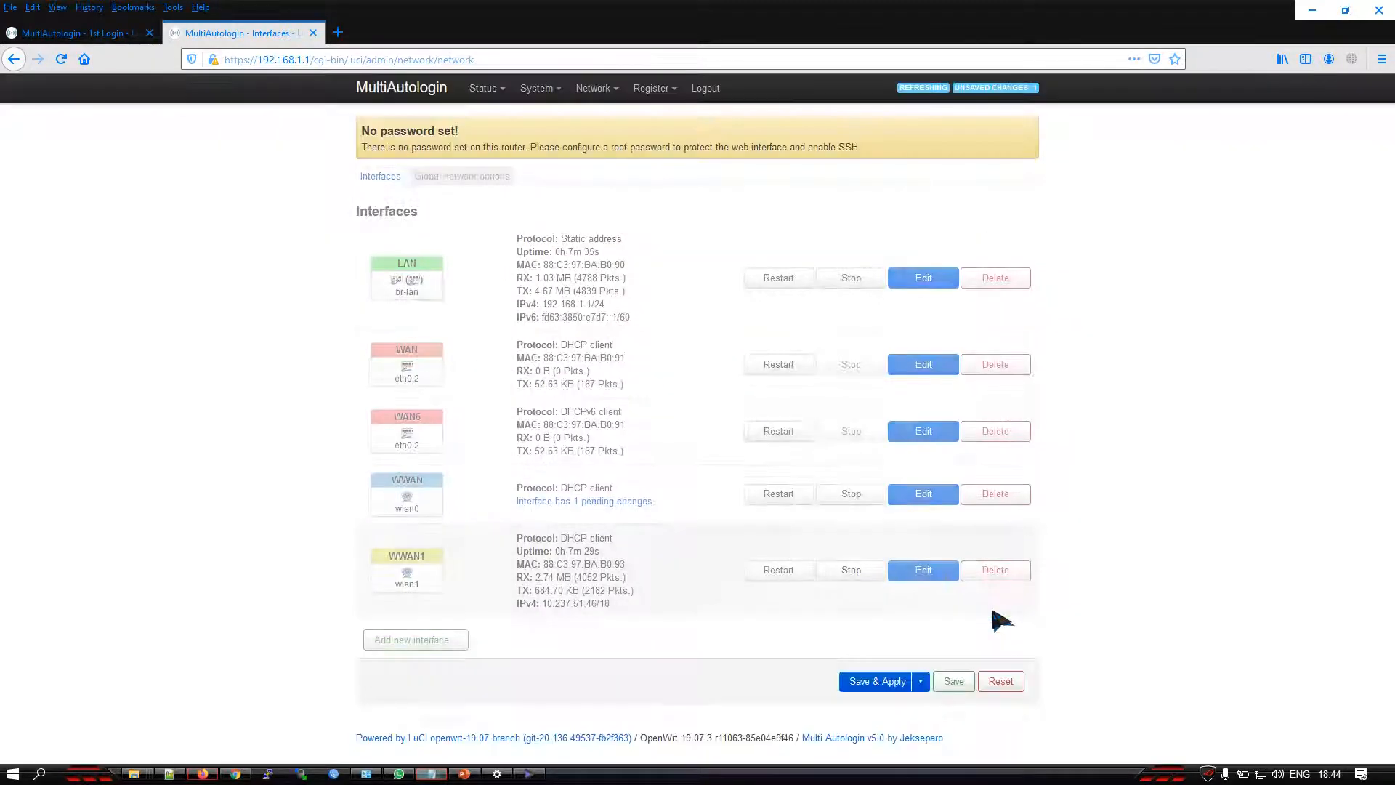
click(877, 683)
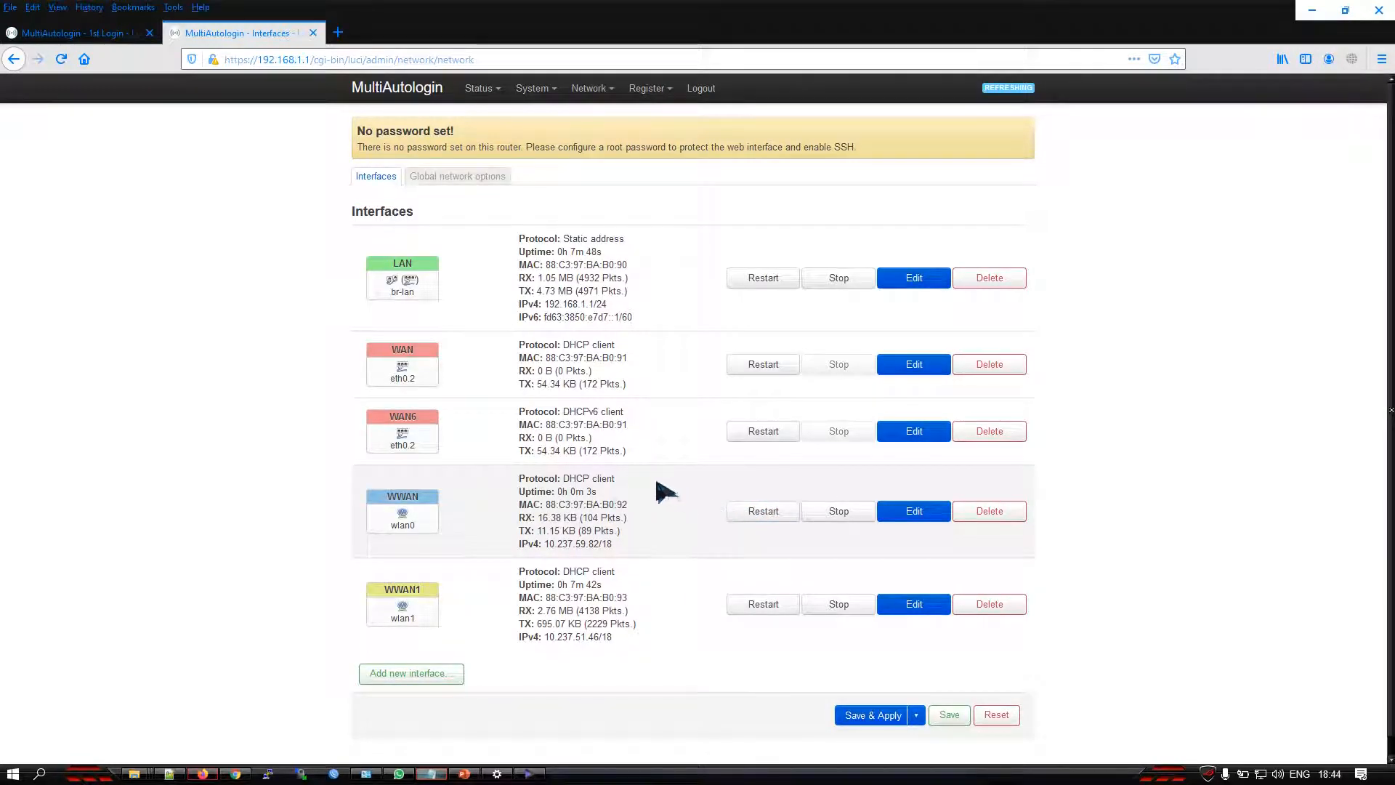
Check the load balancing status of the wwan and wwan1 interfaces
mouse_move(480, 88)
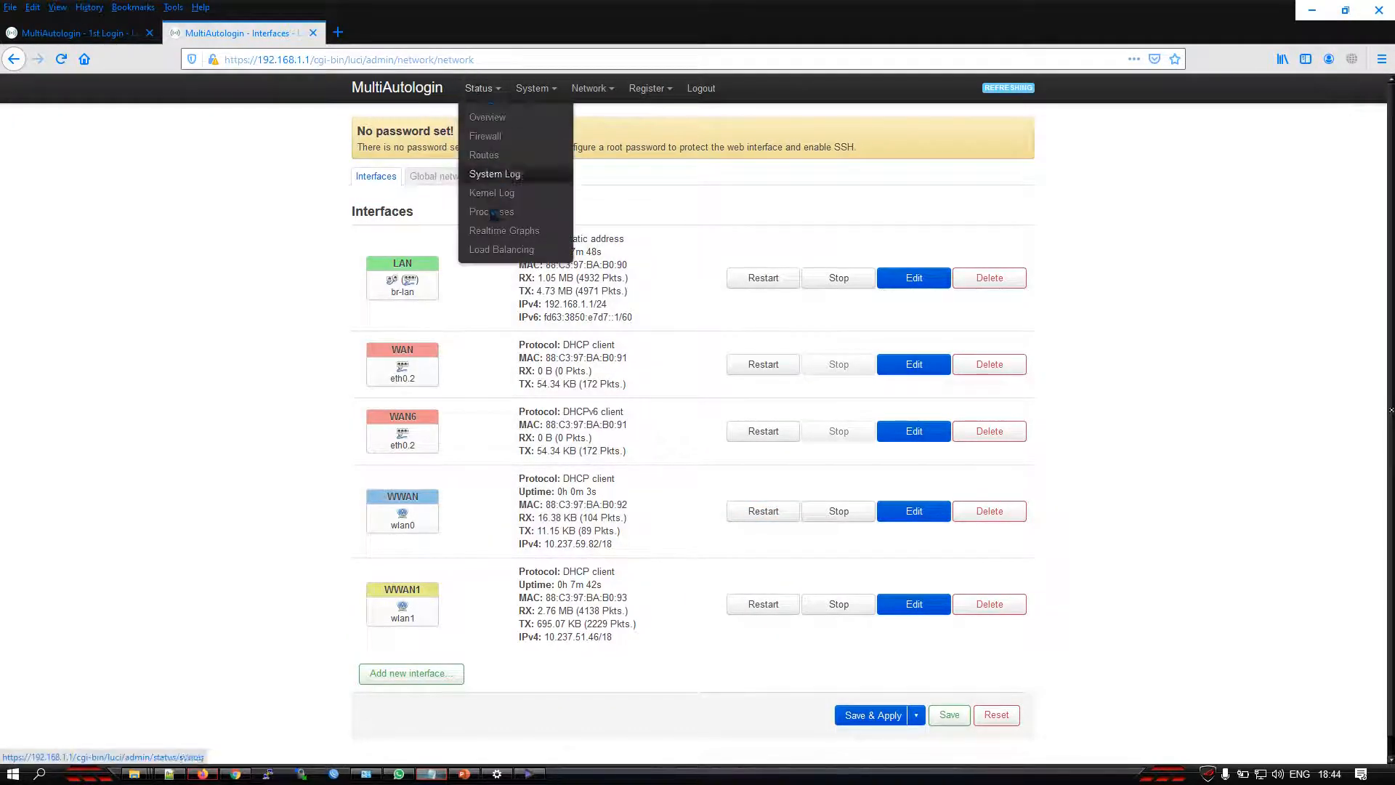
click(500, 255)
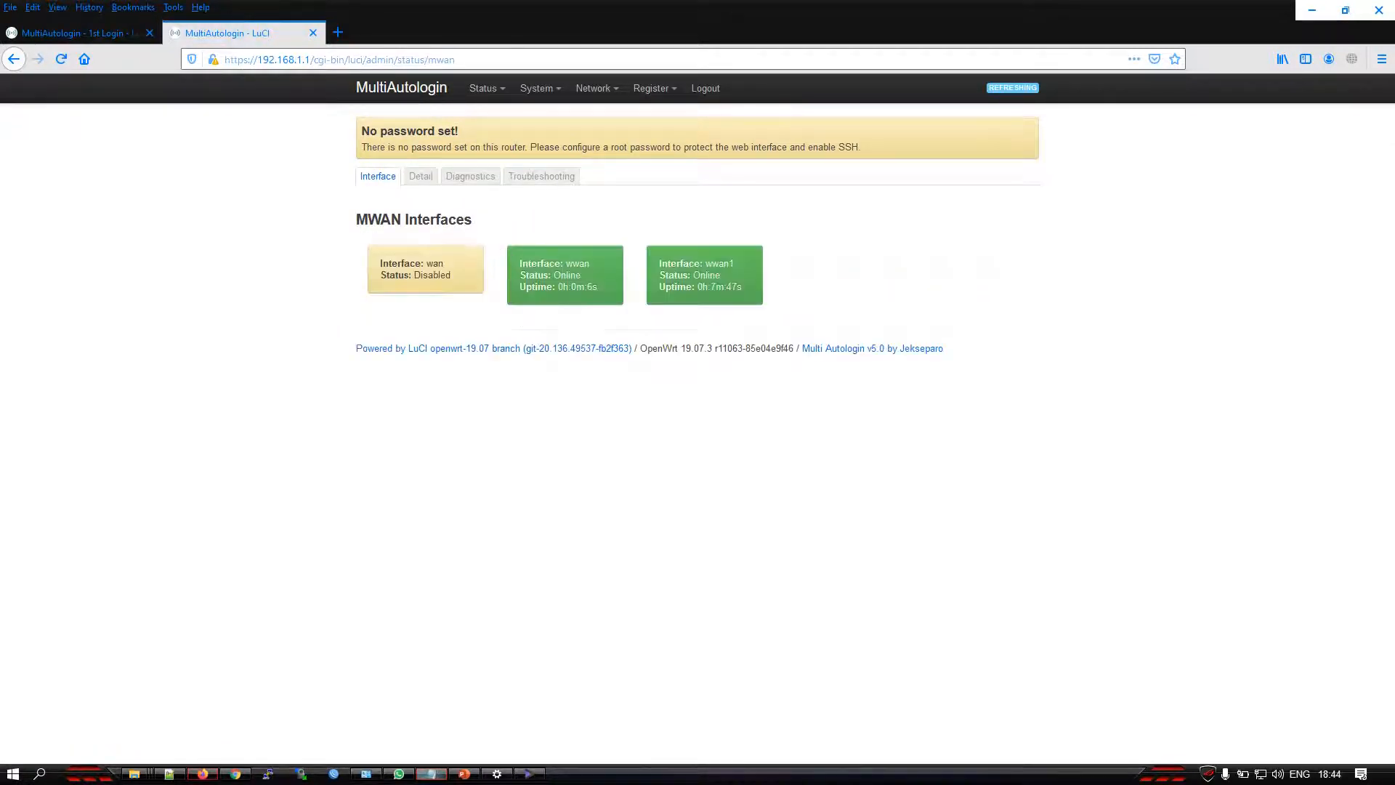
drag(590, 263, 519, 264)
click(730, 263)
drag(688, 263, 663, 263)
click(613, 268)
Return to the Multi AutoLogin 1st Login page and set its Product to Seamless
click(98, 33)
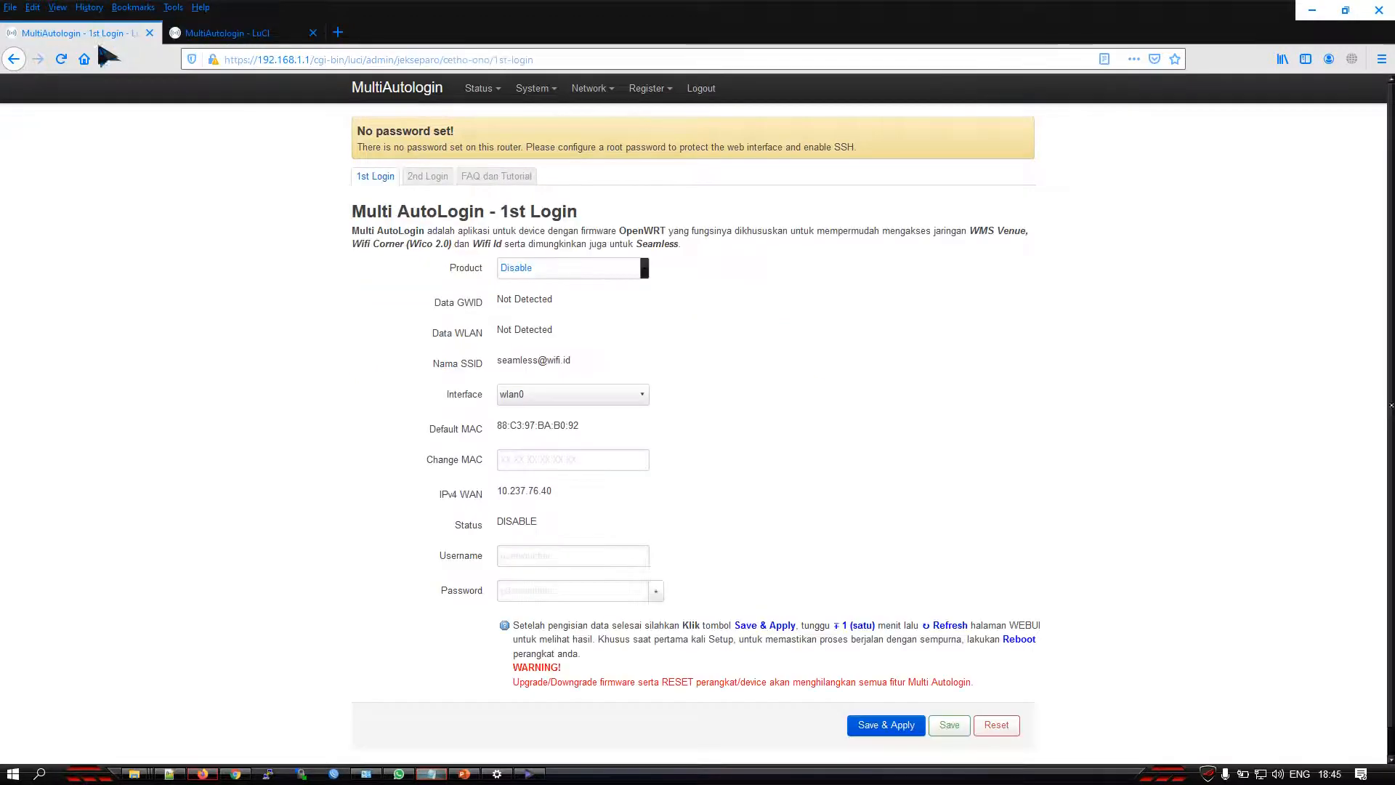
drag(441, 267, 523, 270)
click(525, 271)
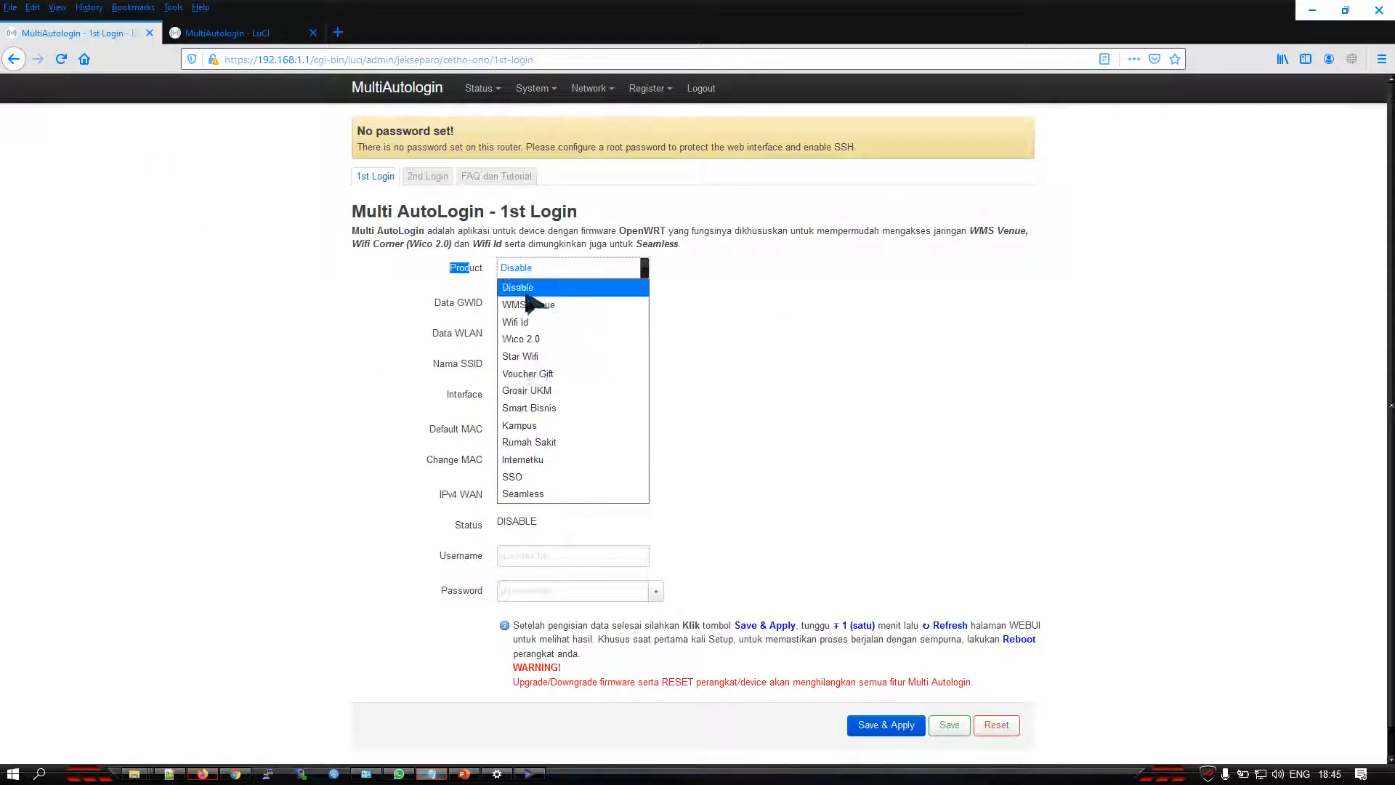
click(535, 492)
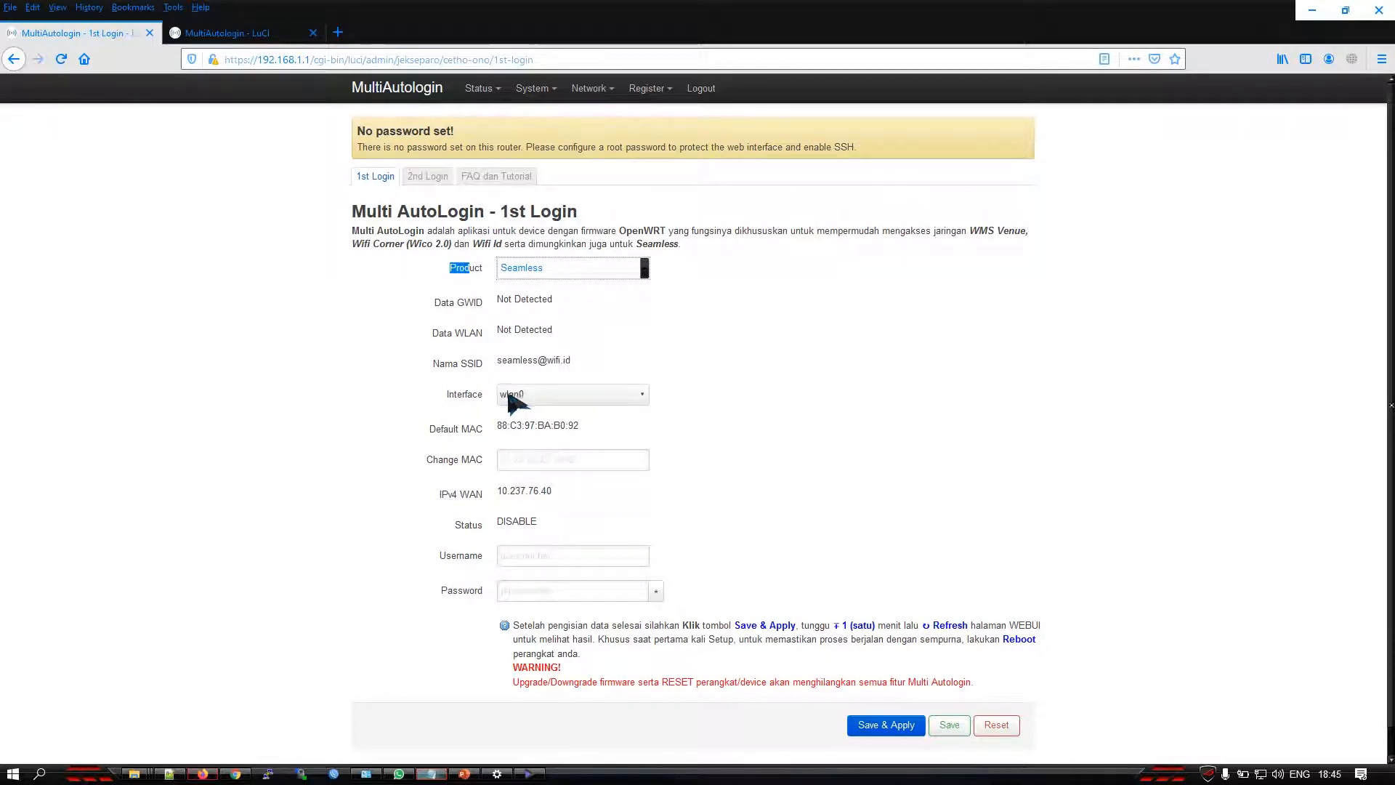
click(525, 459)
drag(589, 426, 496, 425)
right_click(524, 426)
click(589, 439)
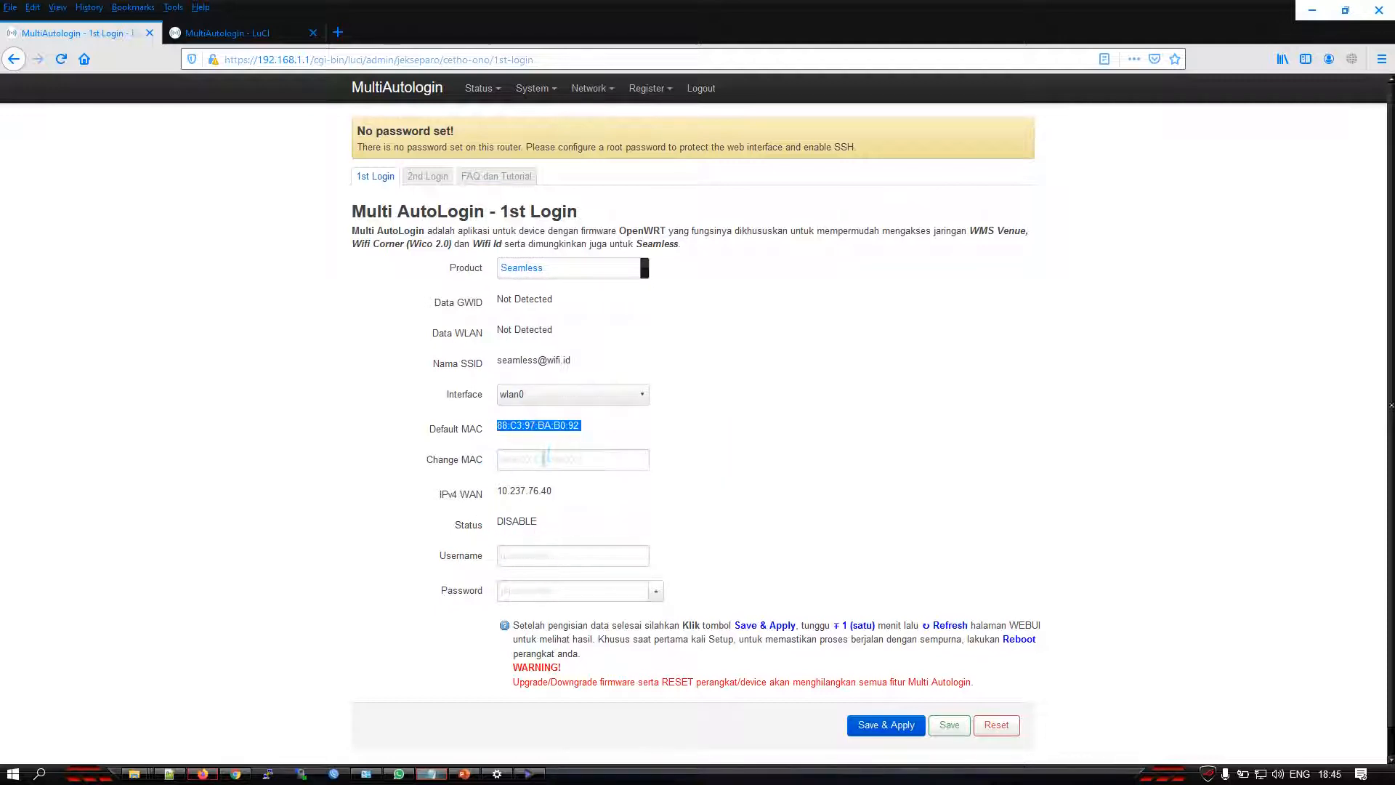
right_click(545, 459)
click(624, 529)
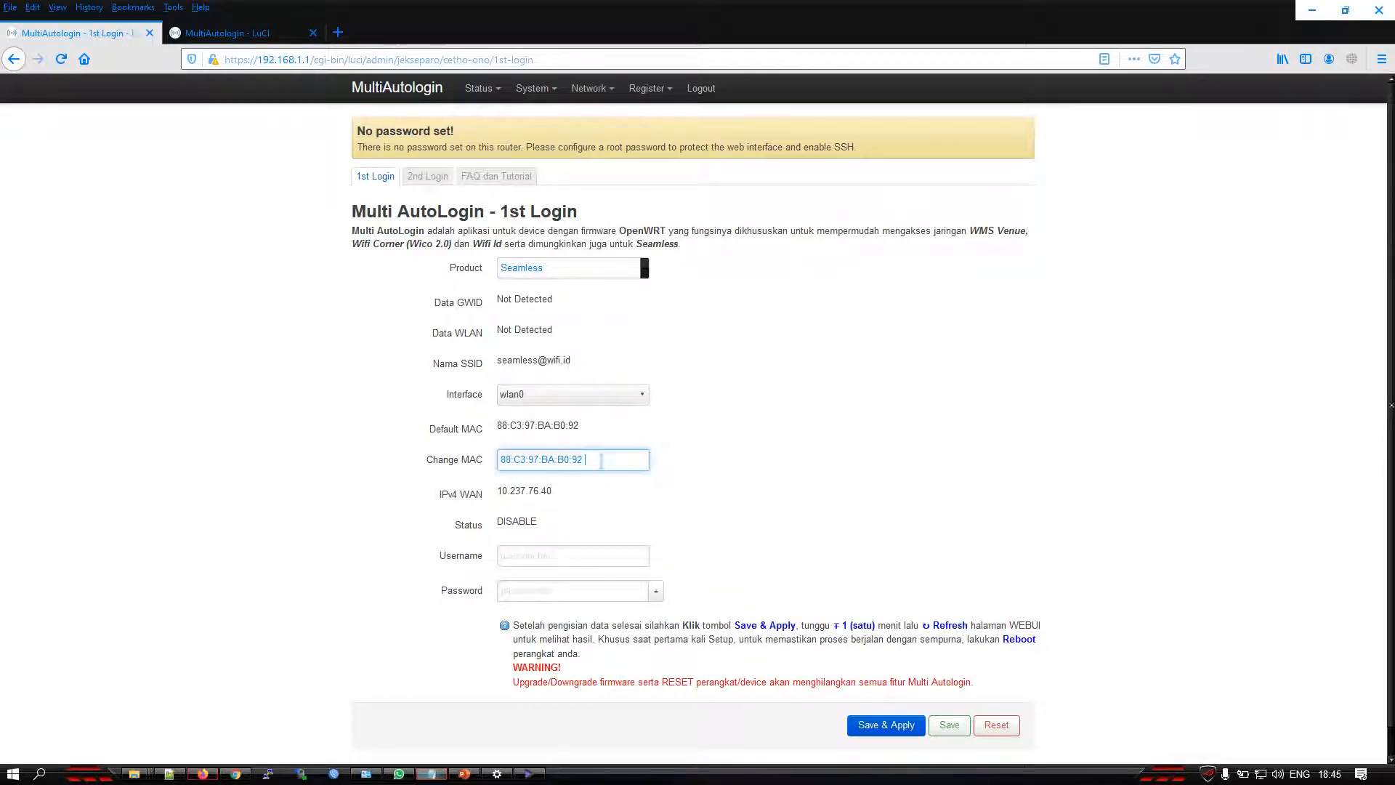
drag(599, 460, 478, 468)
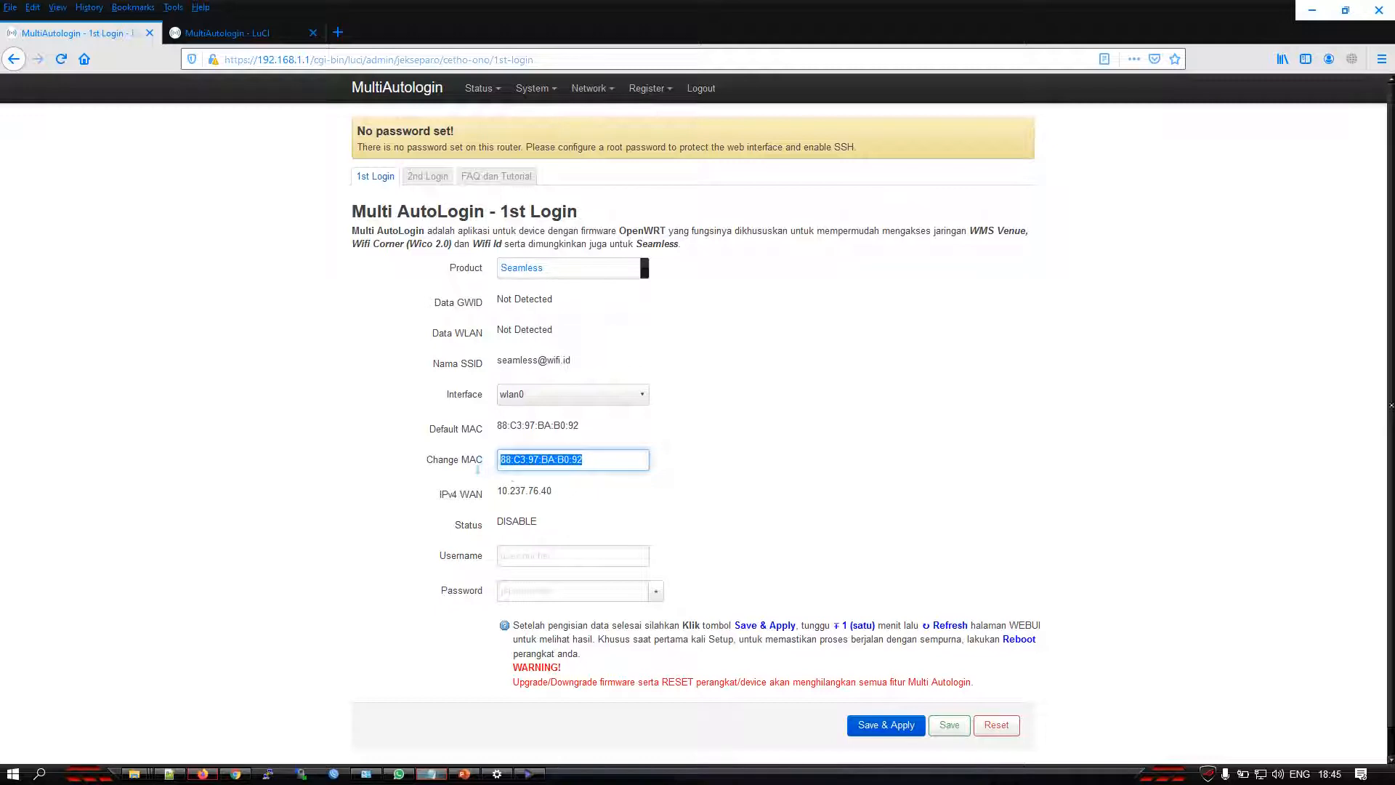
key(BackSpace)
drag(586, 434, 497, 429)
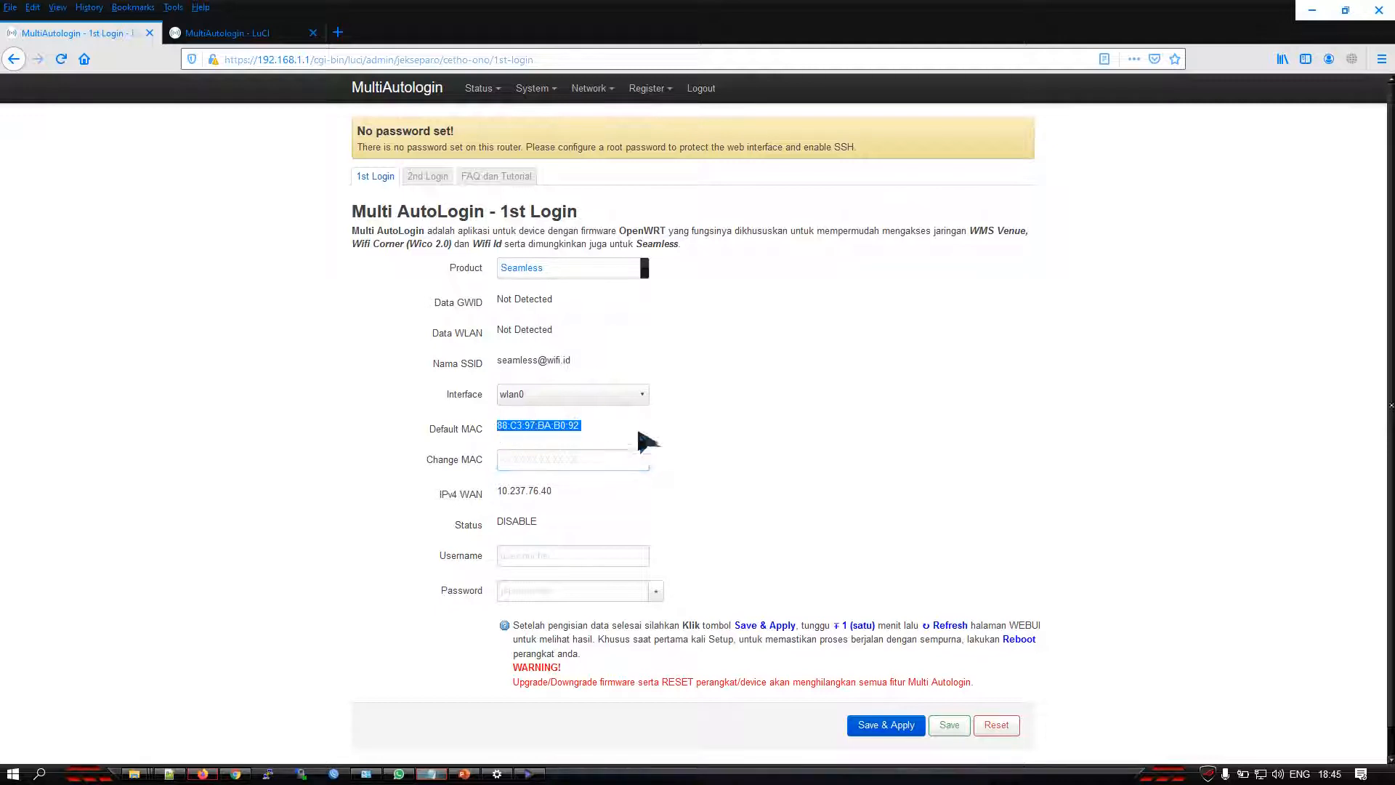
click(559, 459)
click(660, 442)
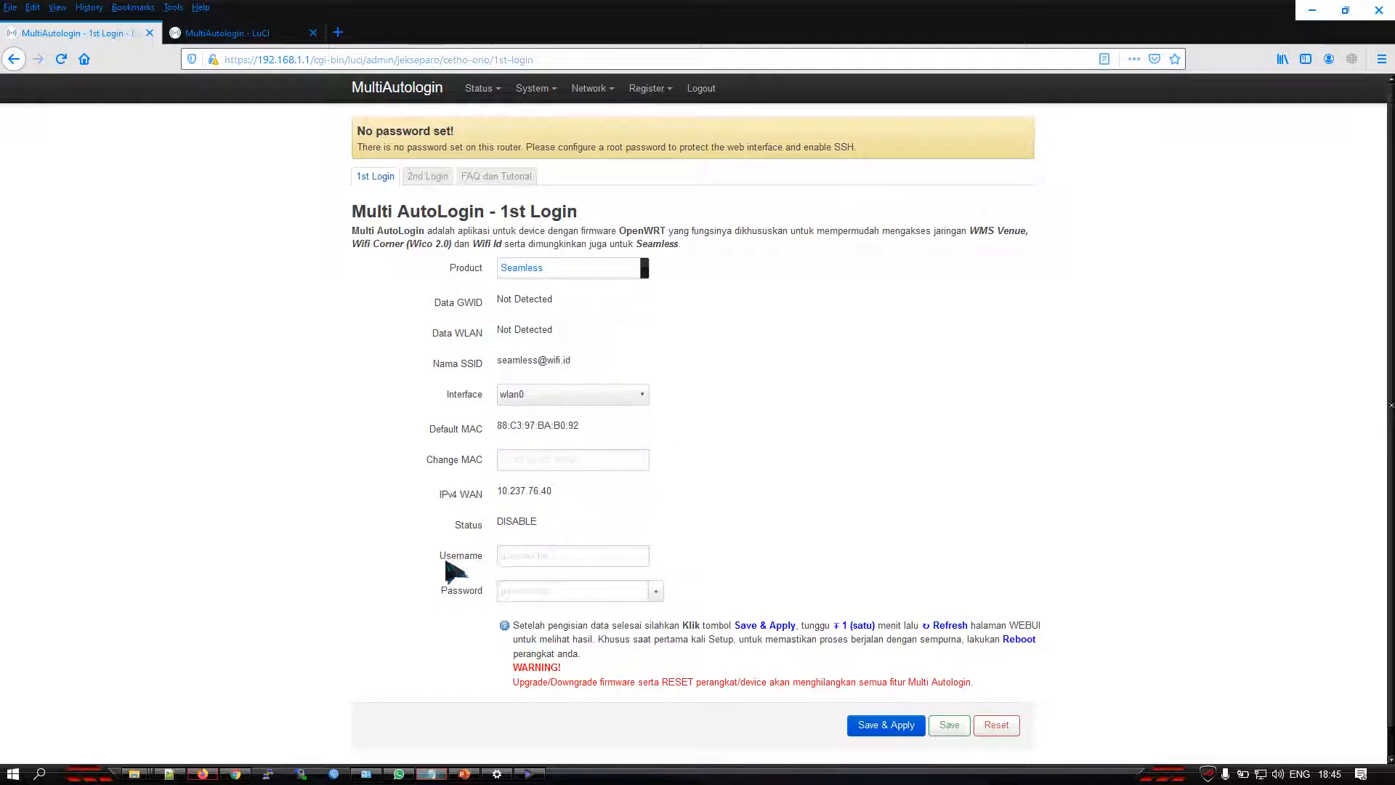
Copy the Seamless account username from the Notepad notes into the 1st Login Username field
double_click(476, 552)
click(523, 556)
click(695, 515)
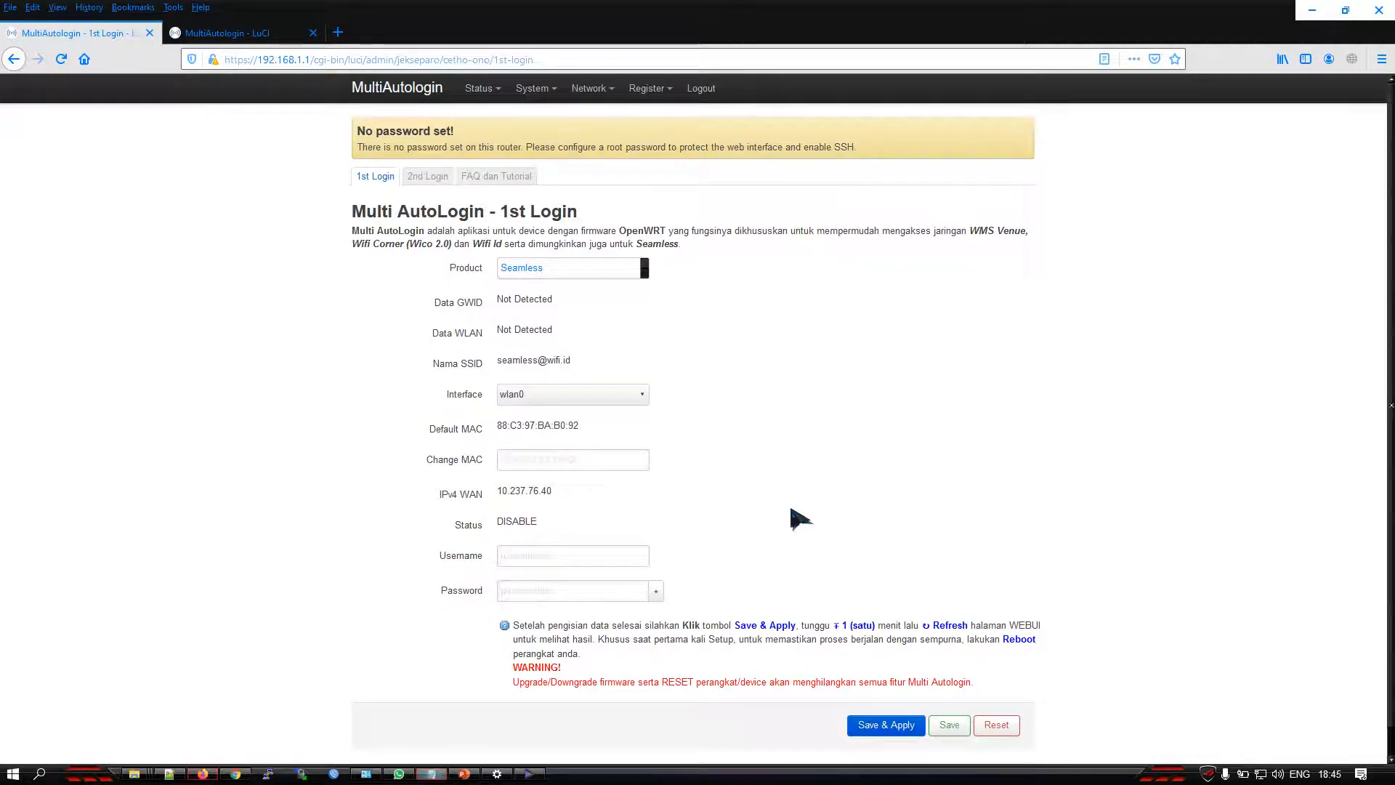
click(432, 773)
drag(1031, 260, 721, 259)
right_click(739, 260)
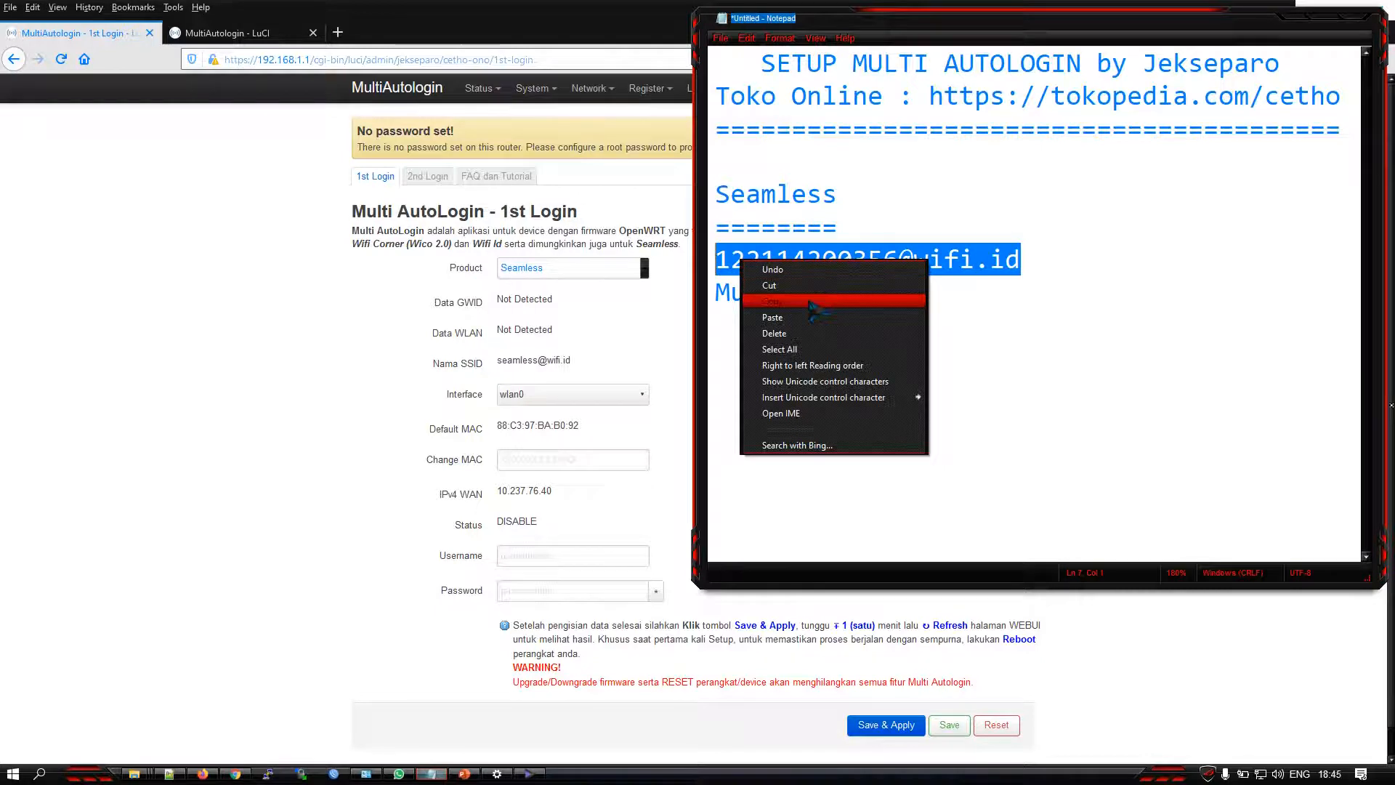
click(812, 301)
click(561, 555)
right_click(563, 554)
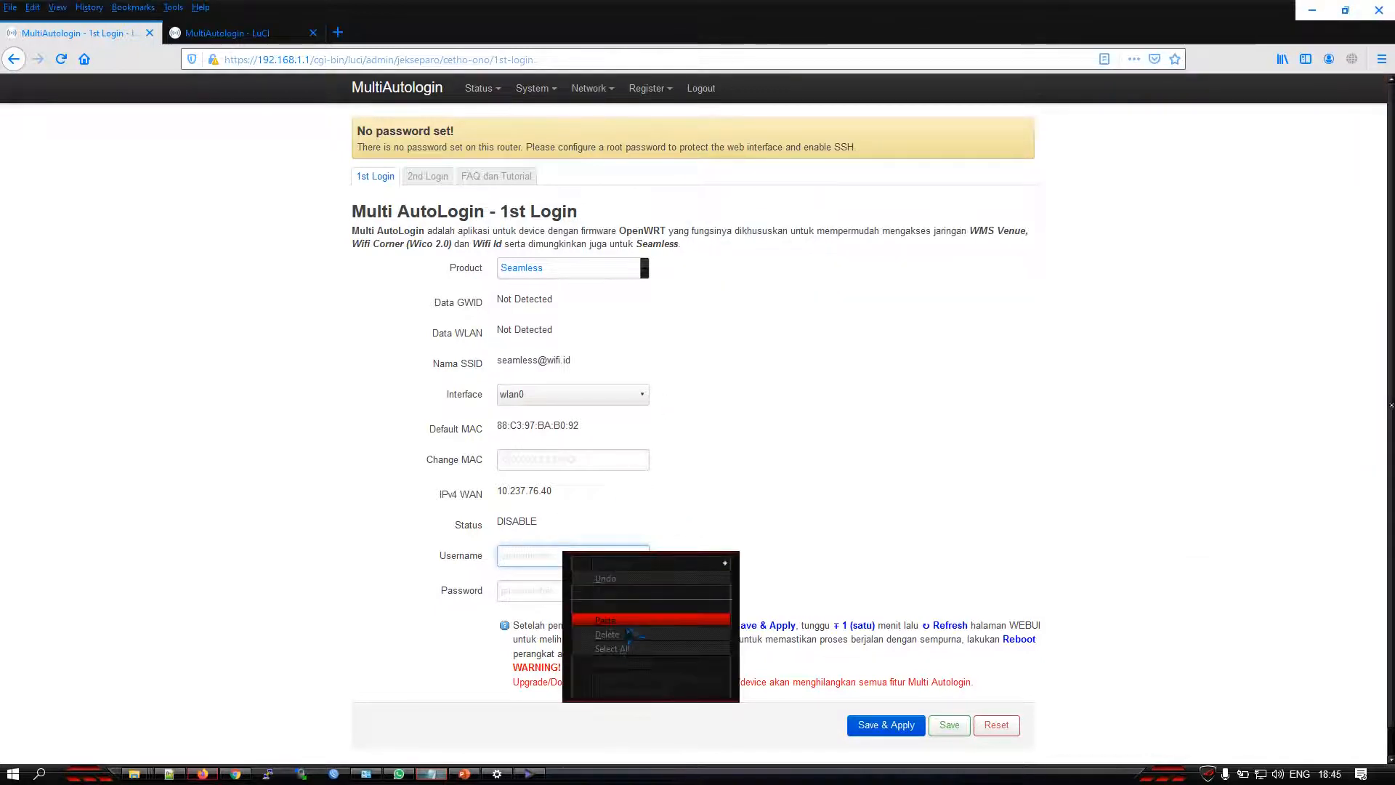
click(627, 619)
Copy the Seamless account password from the Notepad notes into the 1st Login Password field, then save and apply the settings
click(431, 773)
drag(870, 292, 718, 292)
right_click(777, 298)
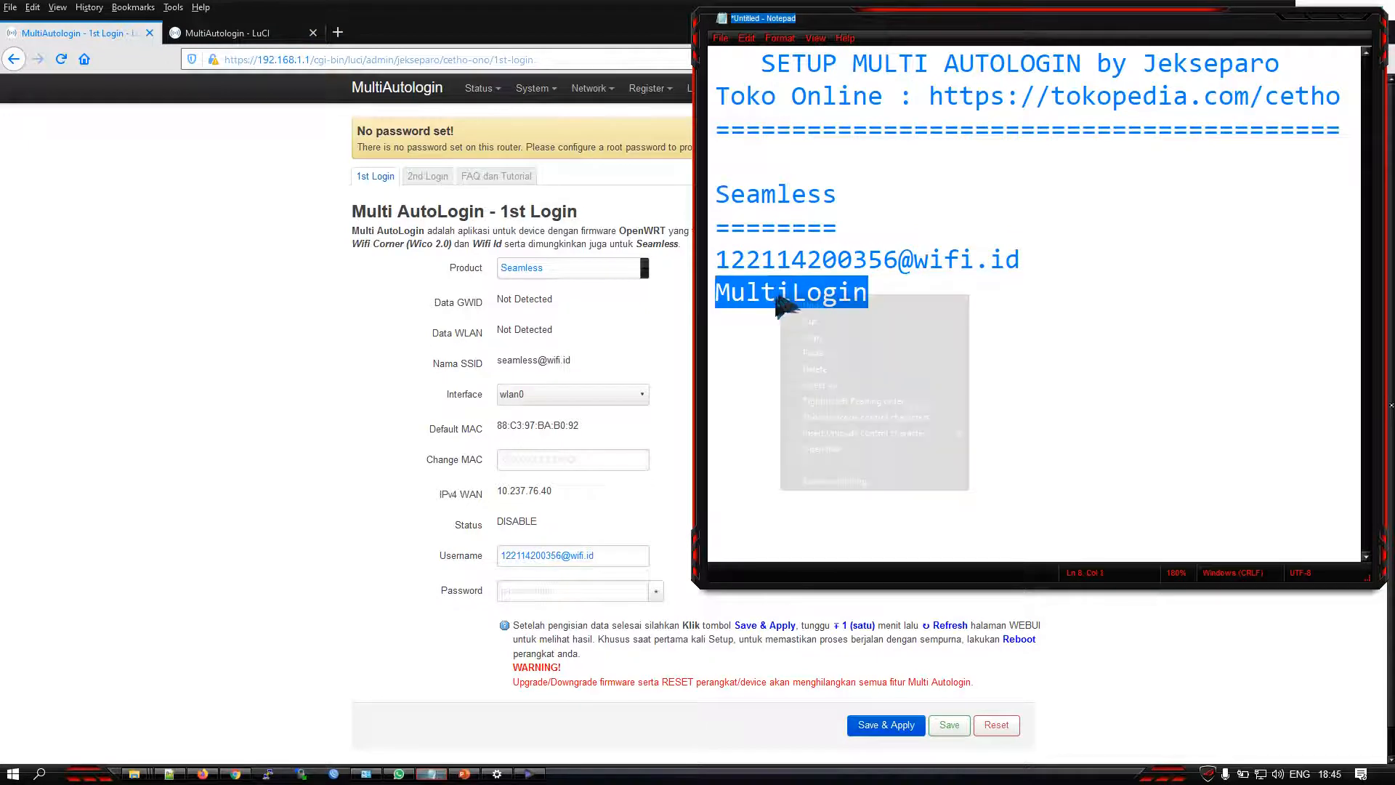
click(812, 337)
click(563, 590)
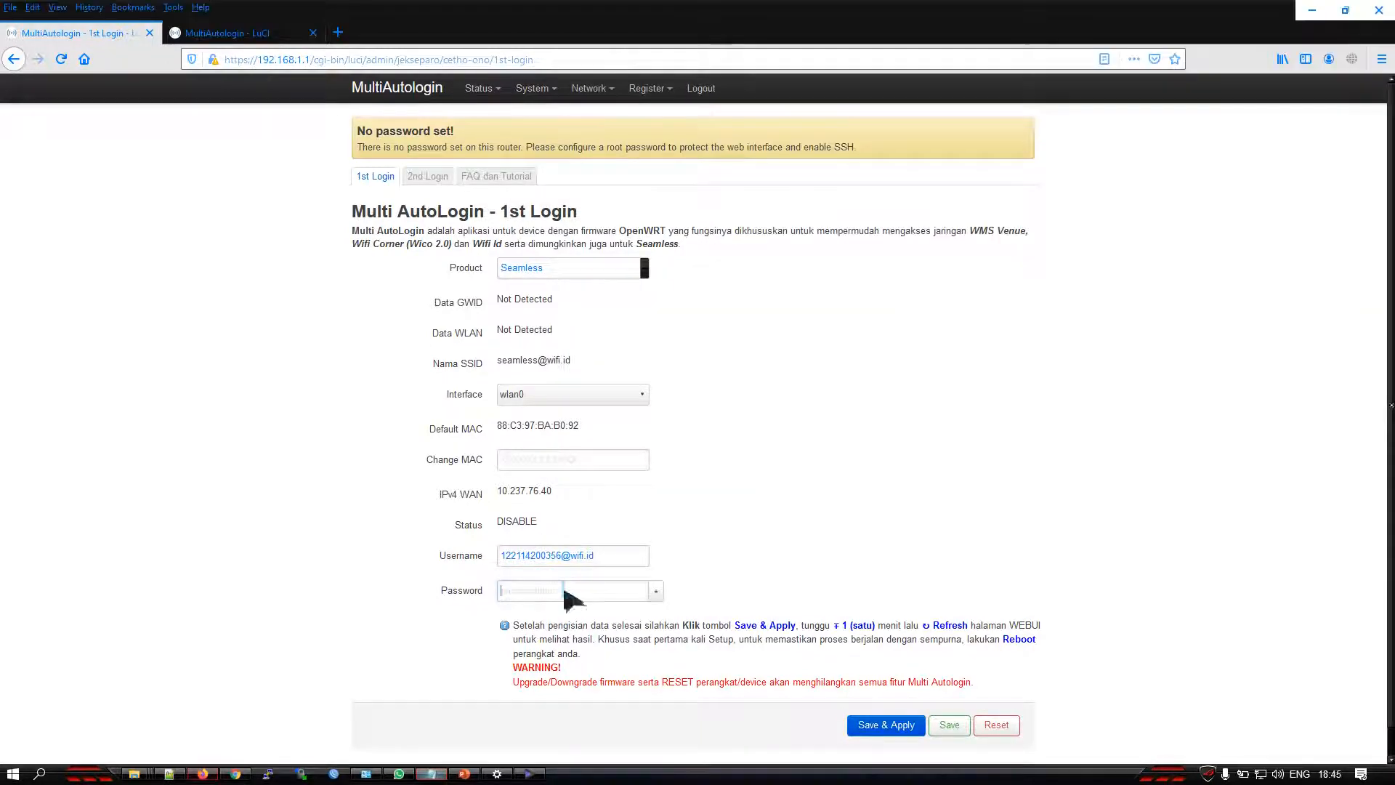
right_click(563, 590)
click(625, 677)
click(745, 411)
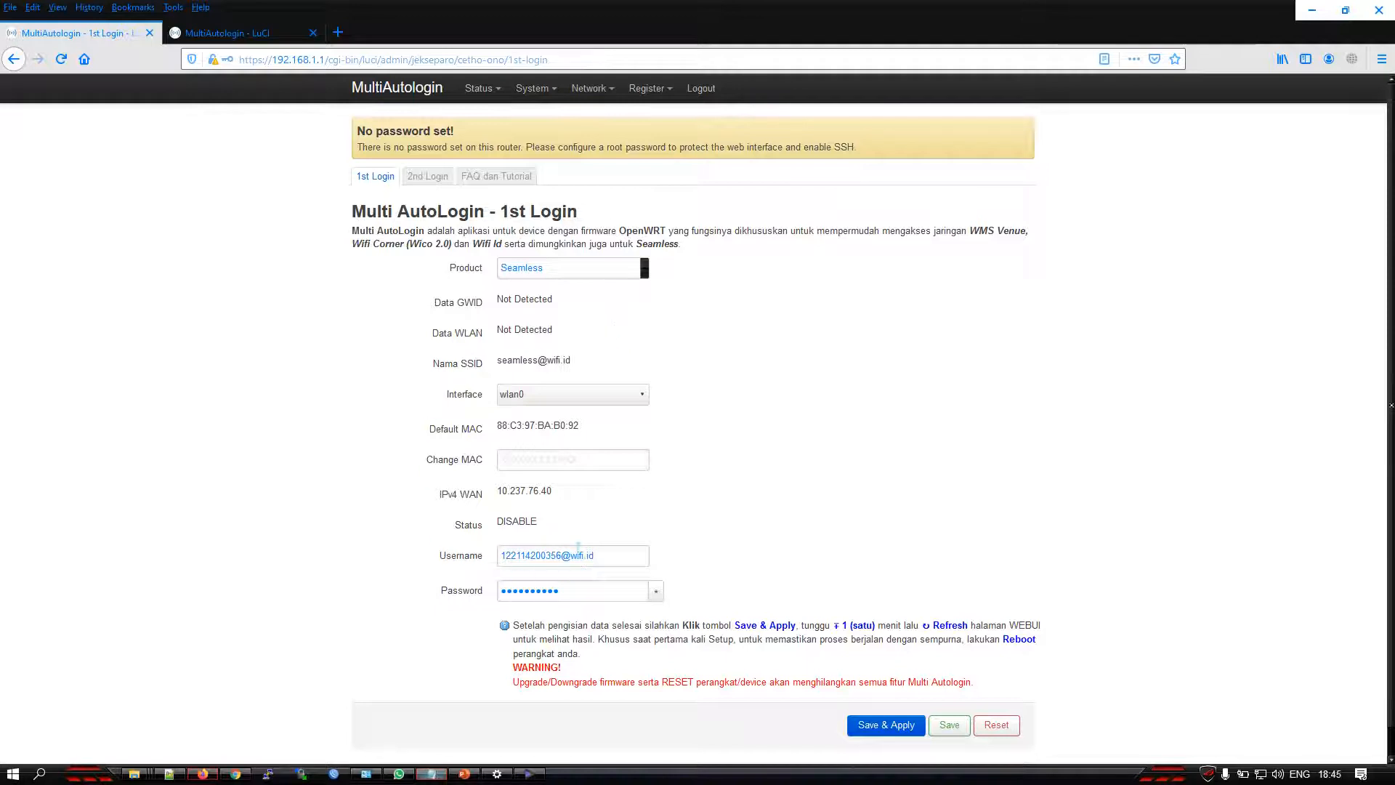
click(884, 726)
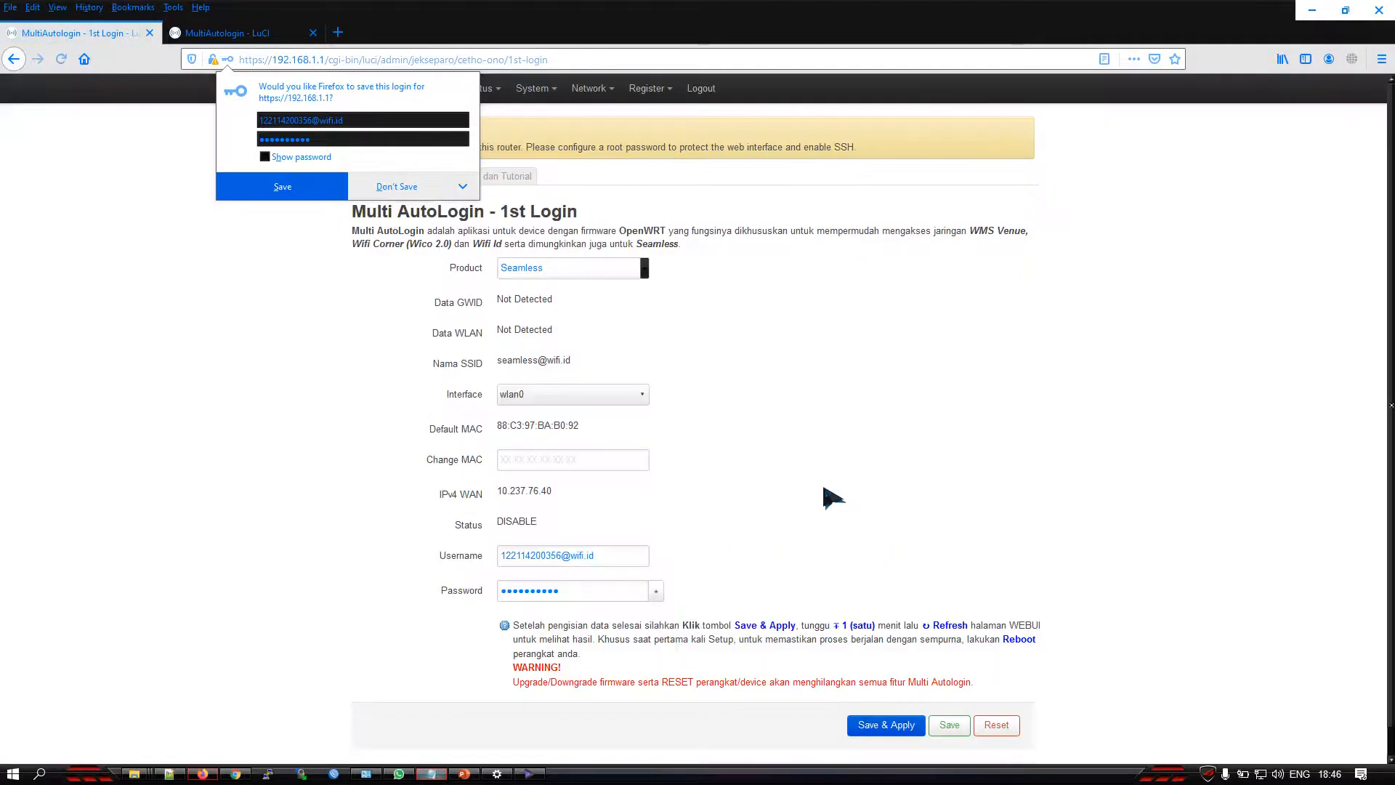
click(825, 481)
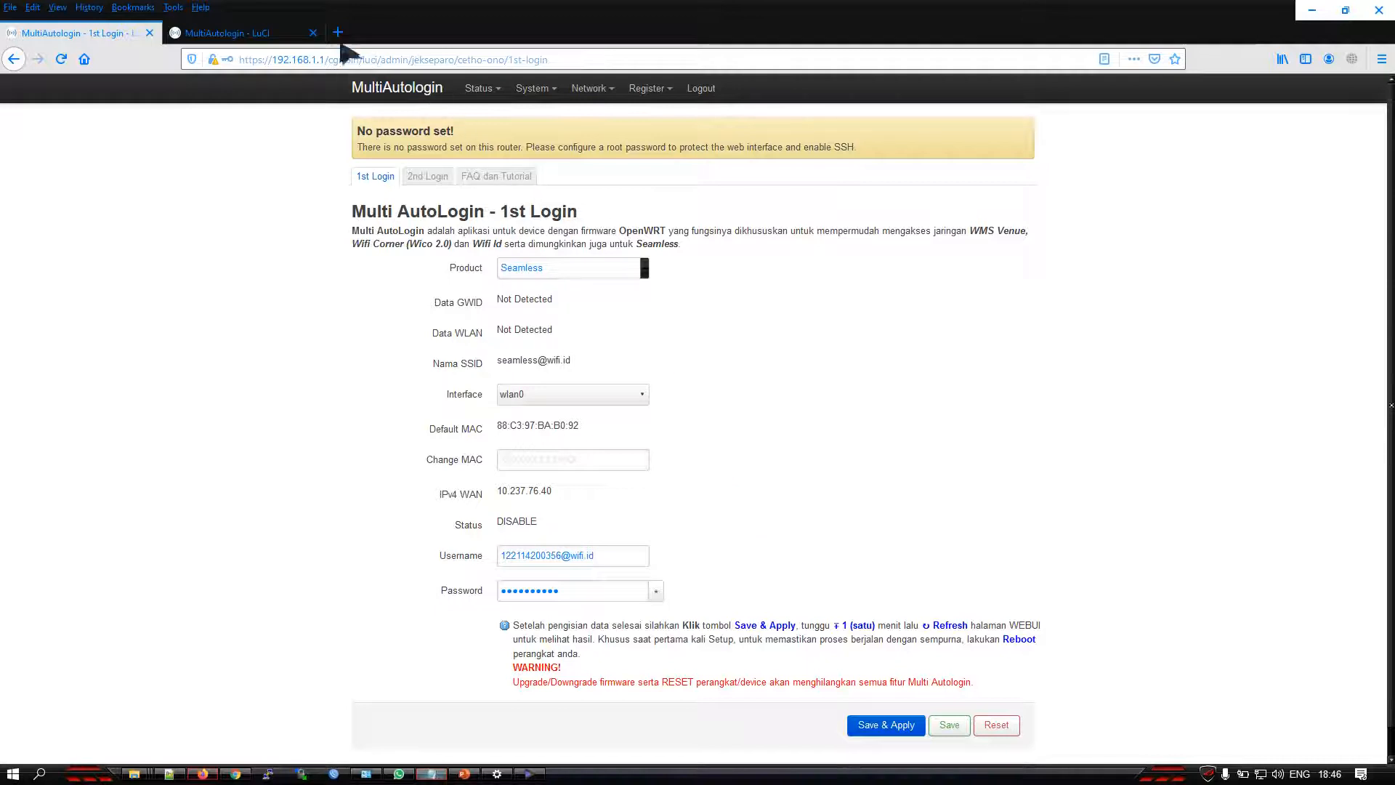
click(287, 33)
mouse_move(594, 88)
click(603, 137)
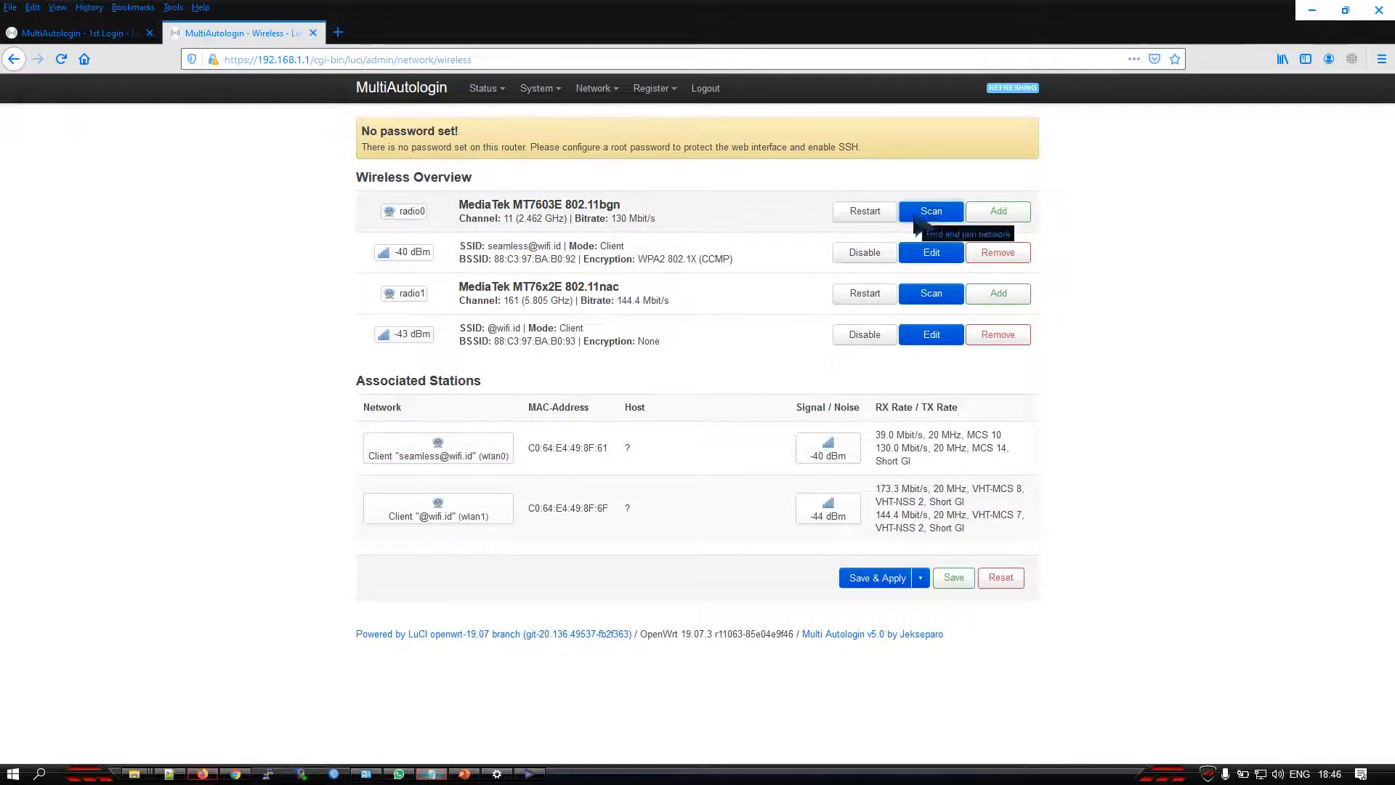
click(922, 255)
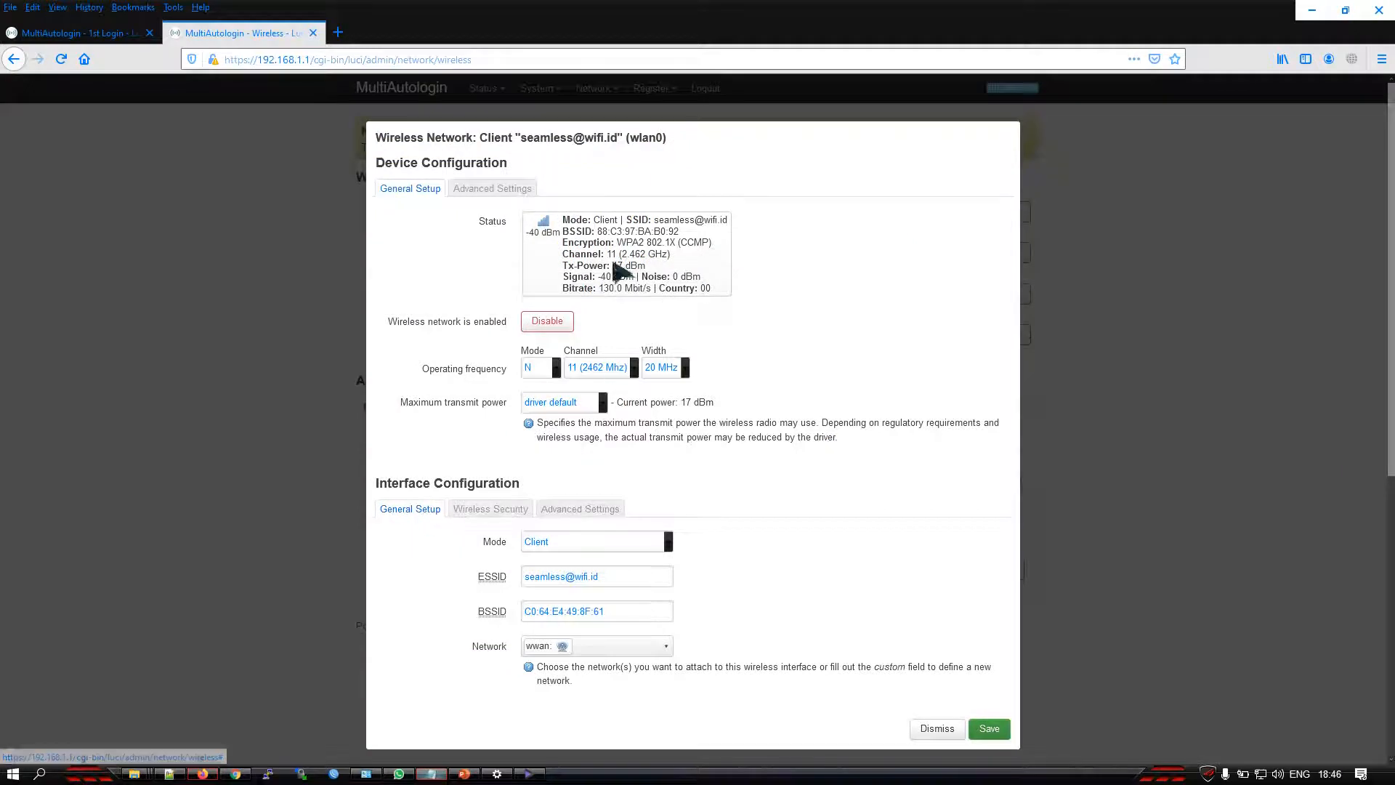
click(483, 511)
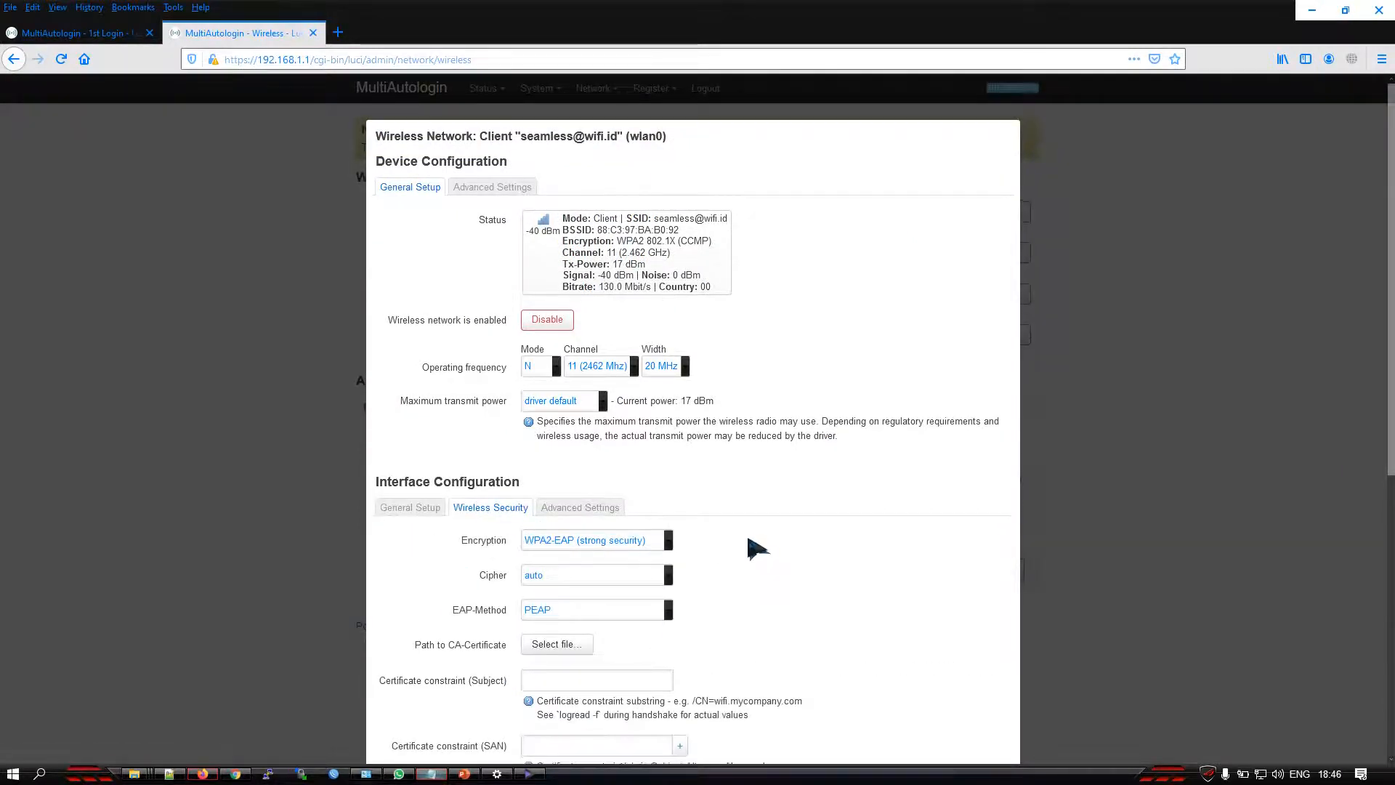
scroll(726, 516, down, 3)
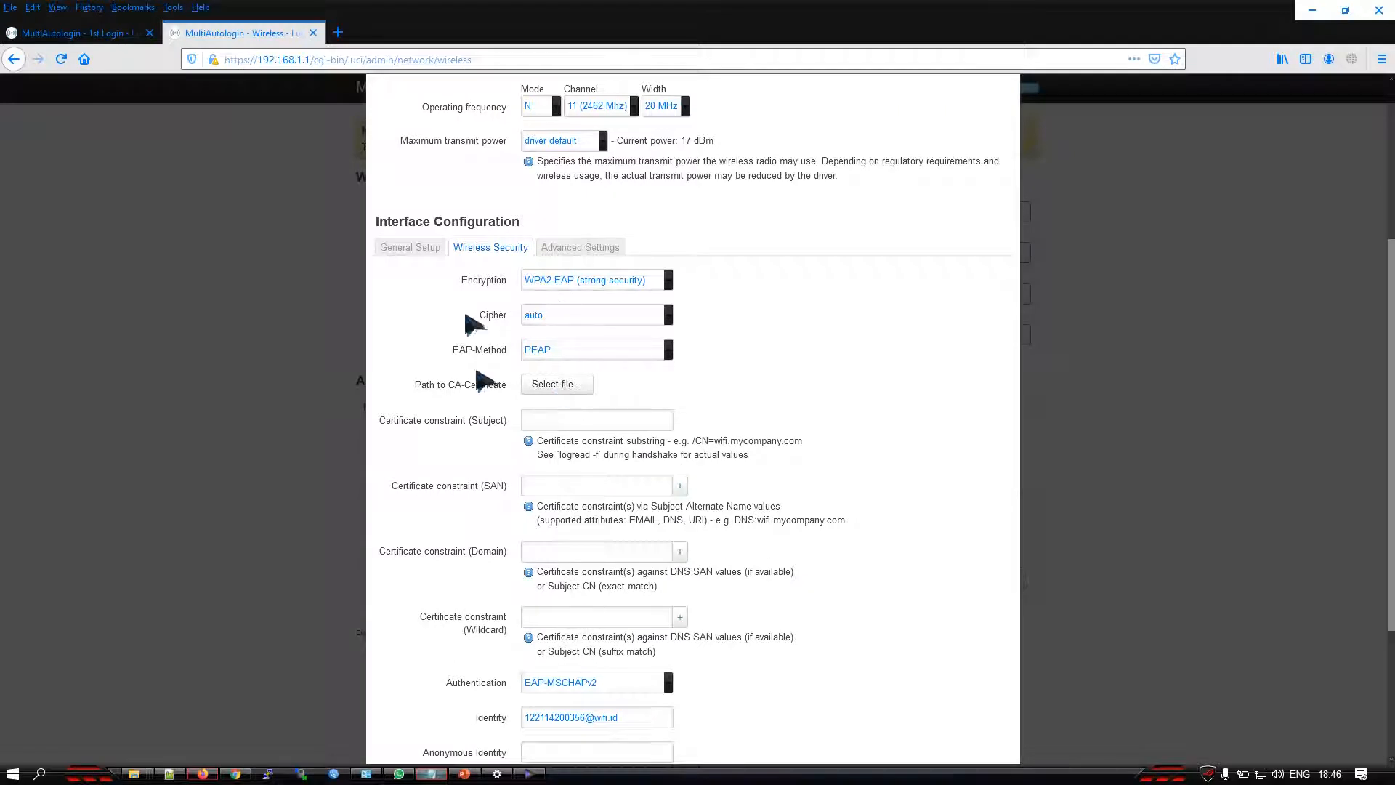
click(419, 245)
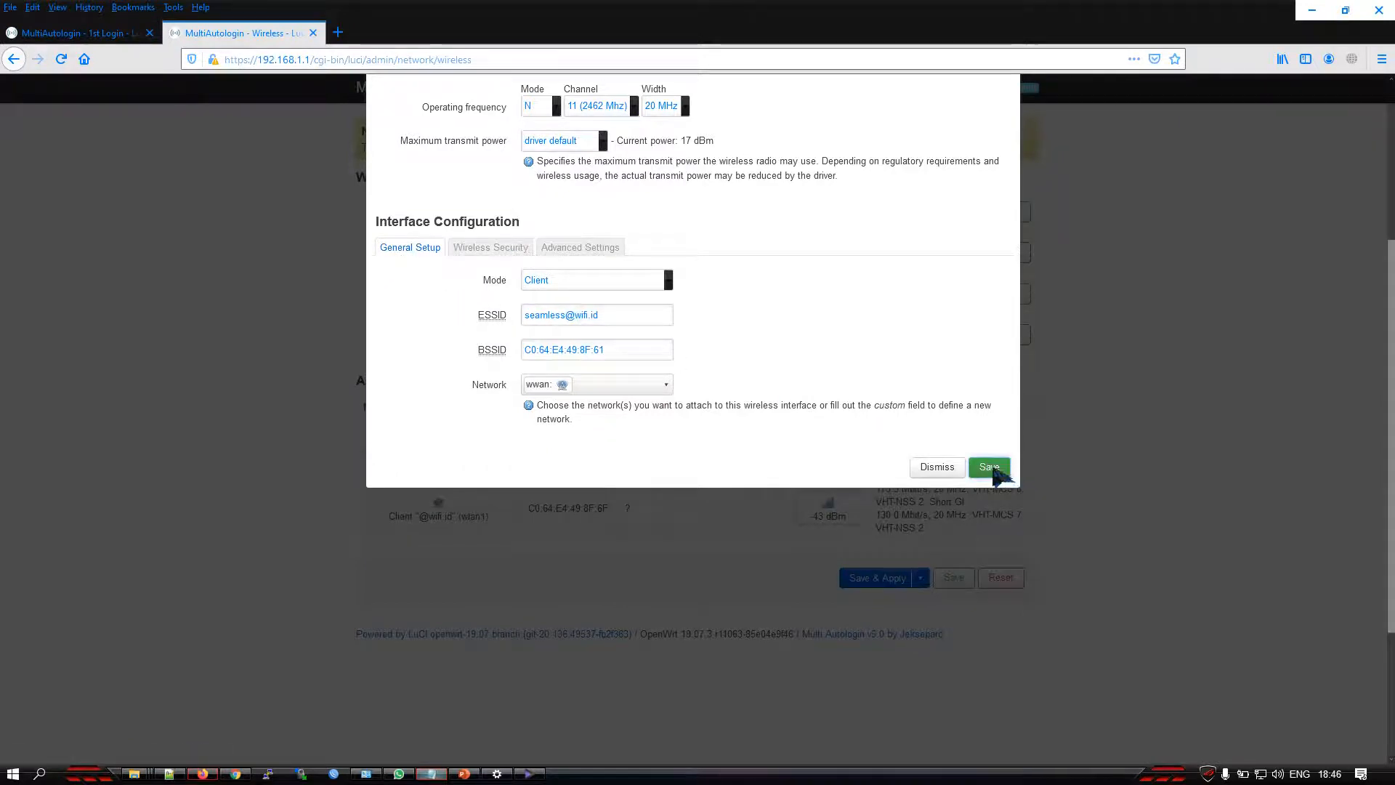
click(994, 468)
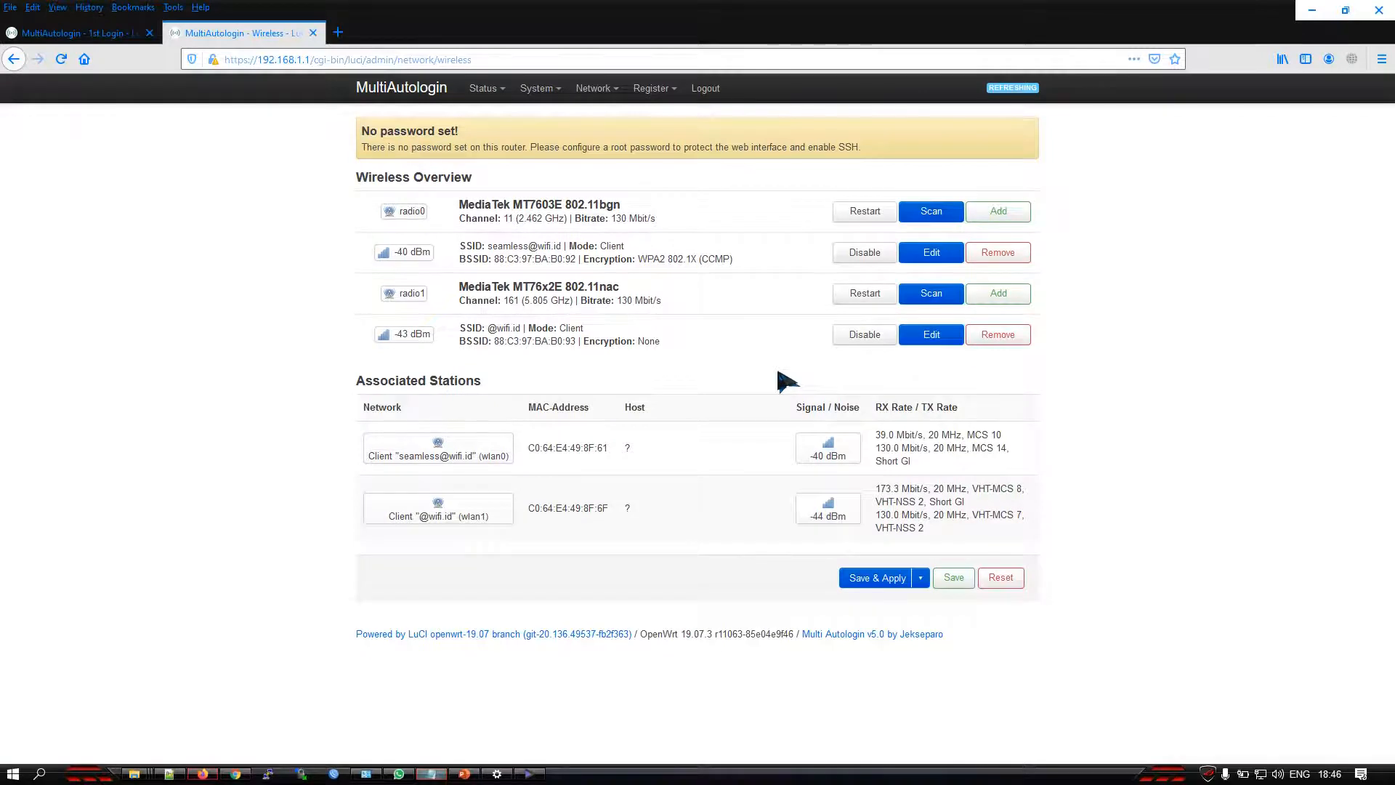
click(116, 34)
click(247, 34)
click(877, 578)
Review the 1st Login settings and check the load balancing status of the MWAN interfaces
click(138, 33)
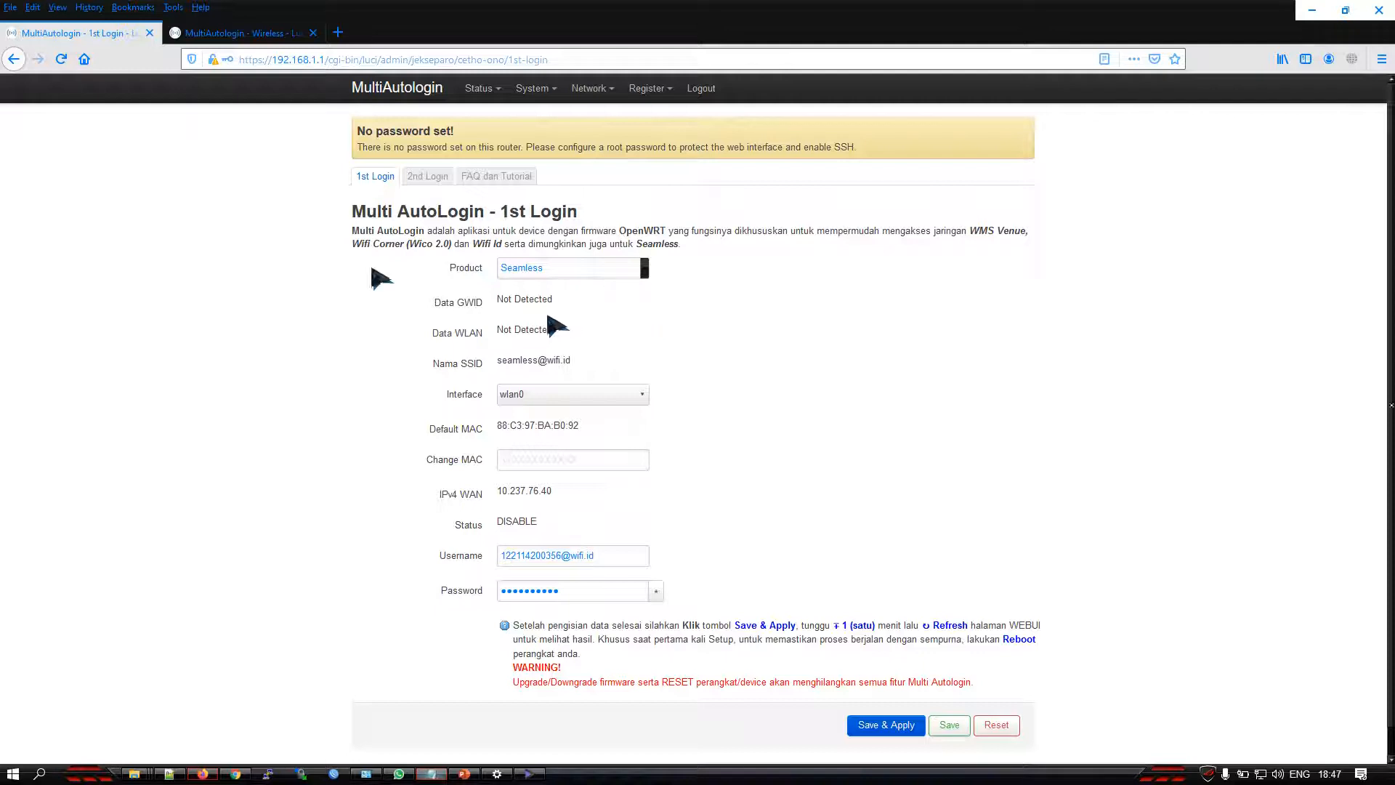
click(247, 37)
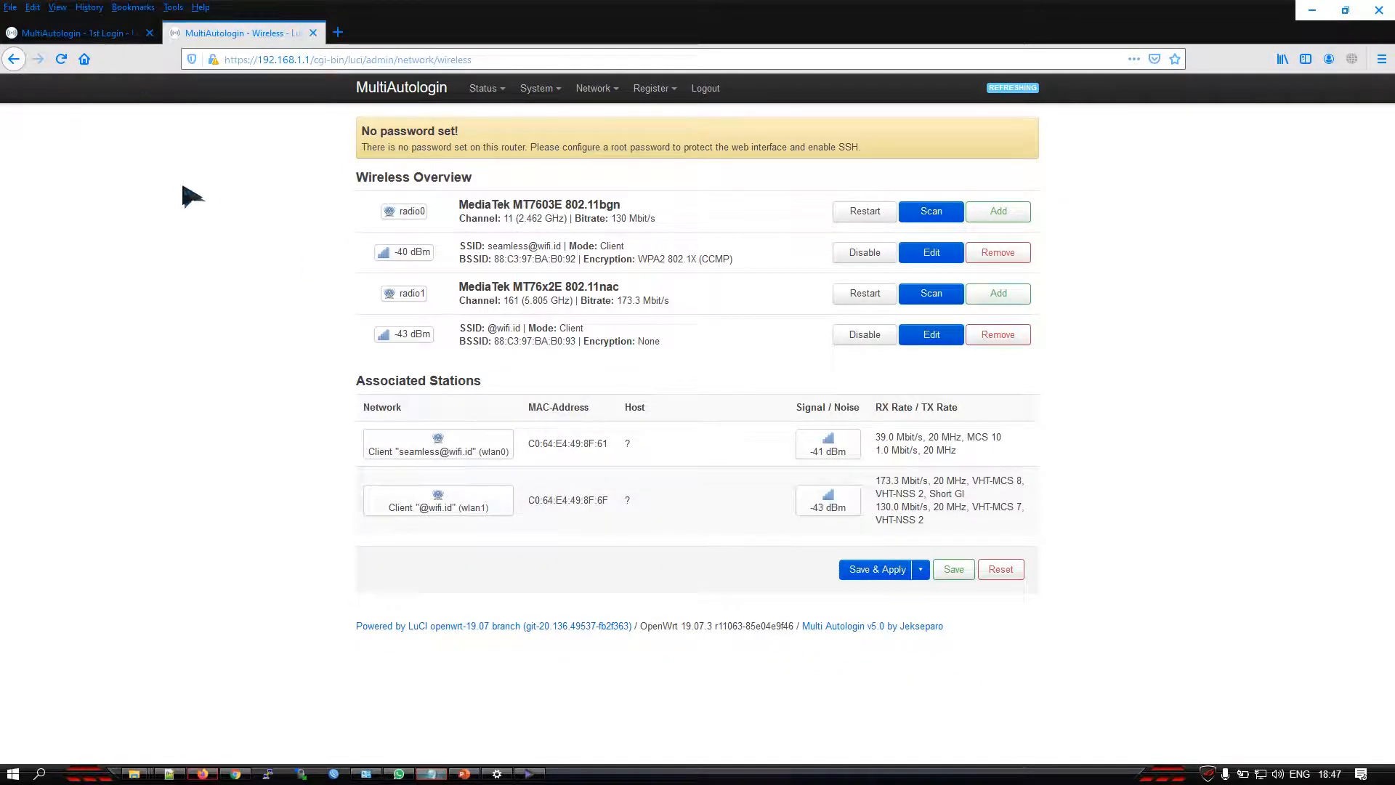
mouse_move(483, 88)
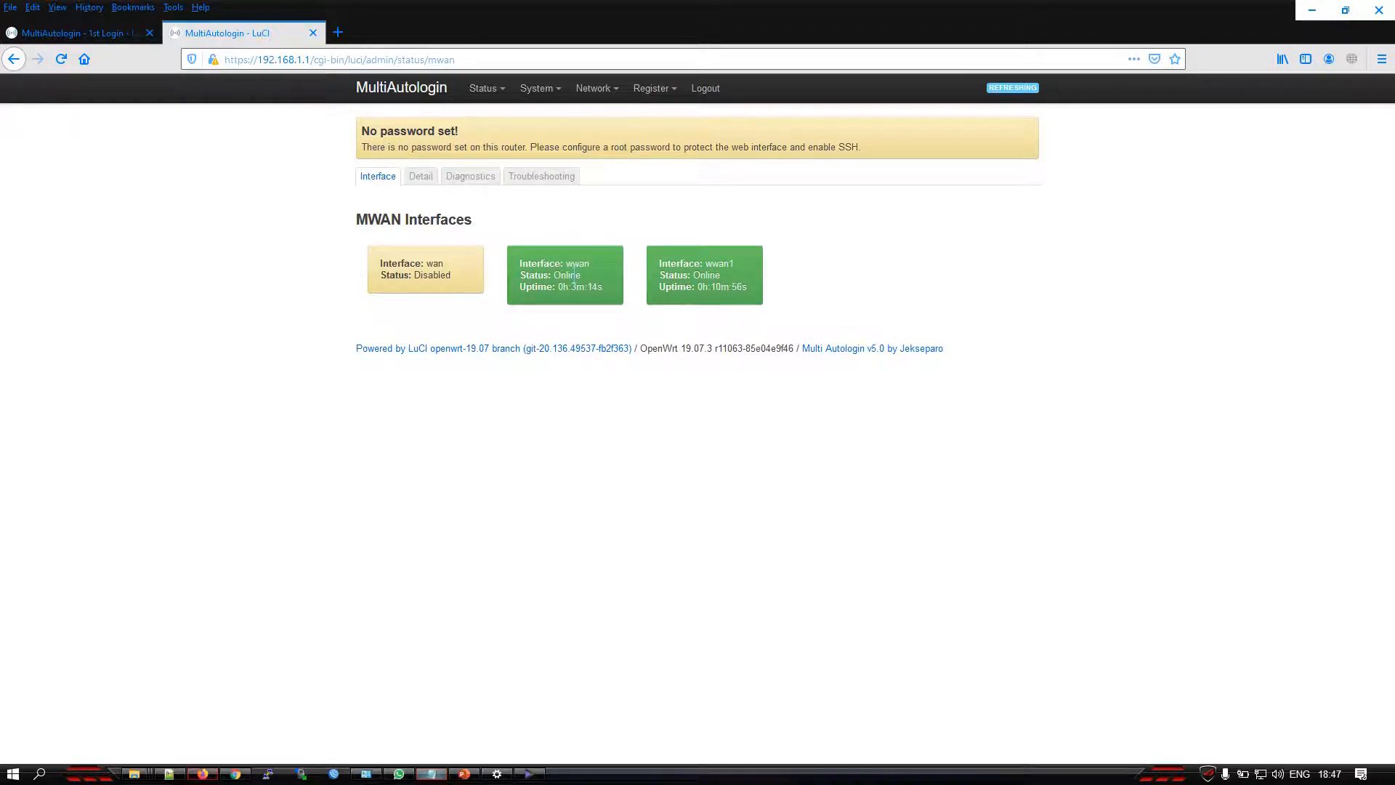
Open the Multi AutoLogin FAQ and expand the entry on load balancing that keeps switching between offline and online
click(123, 34)
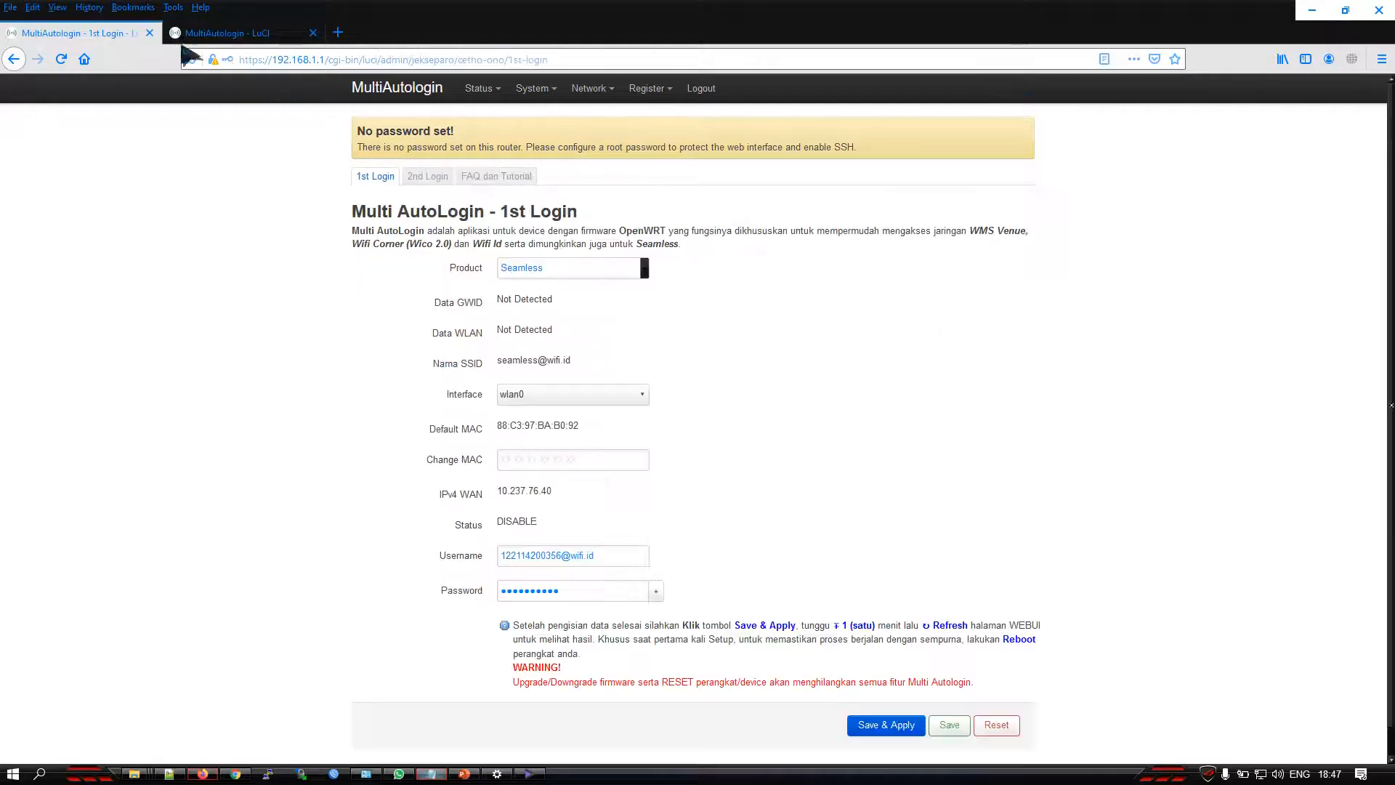
click(500, 176)
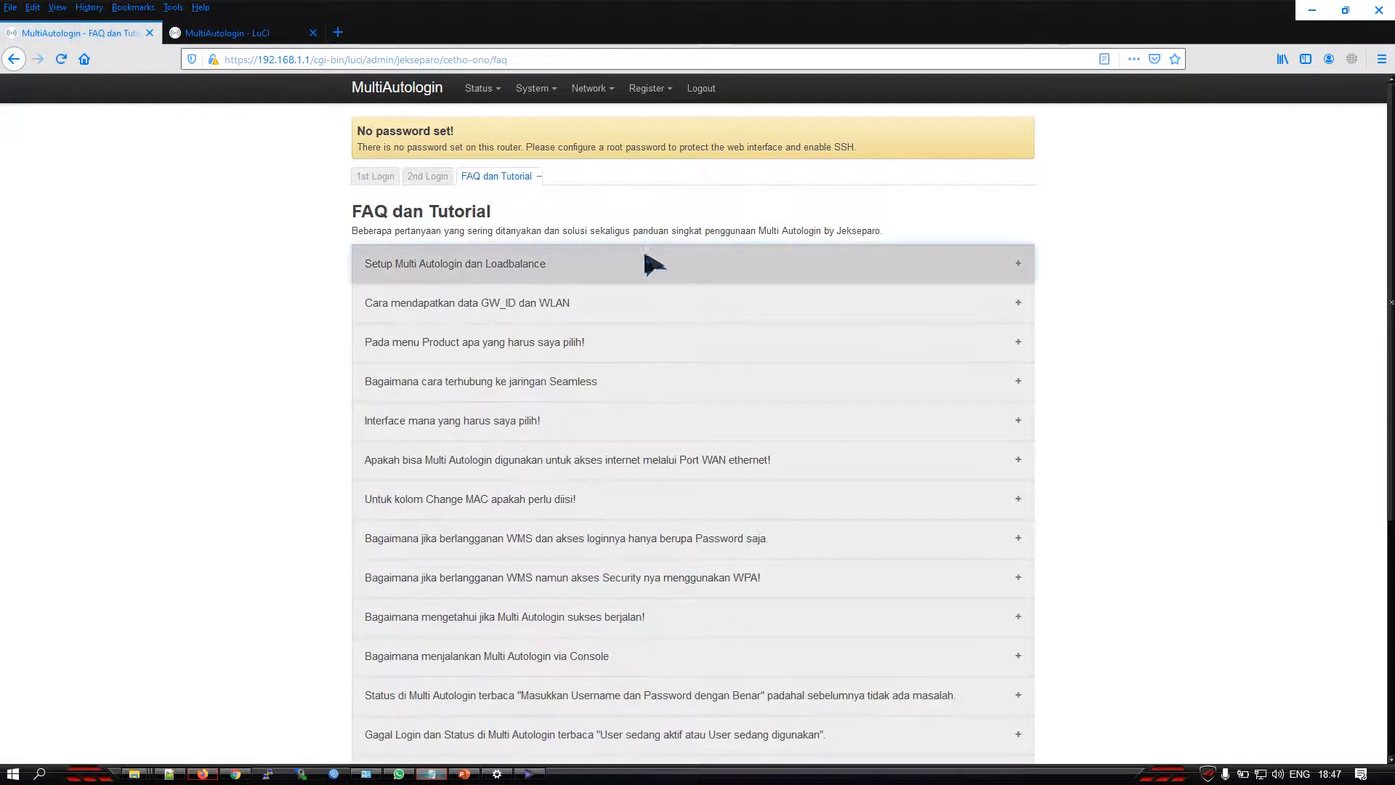
scroll(654, 264, down, 5)
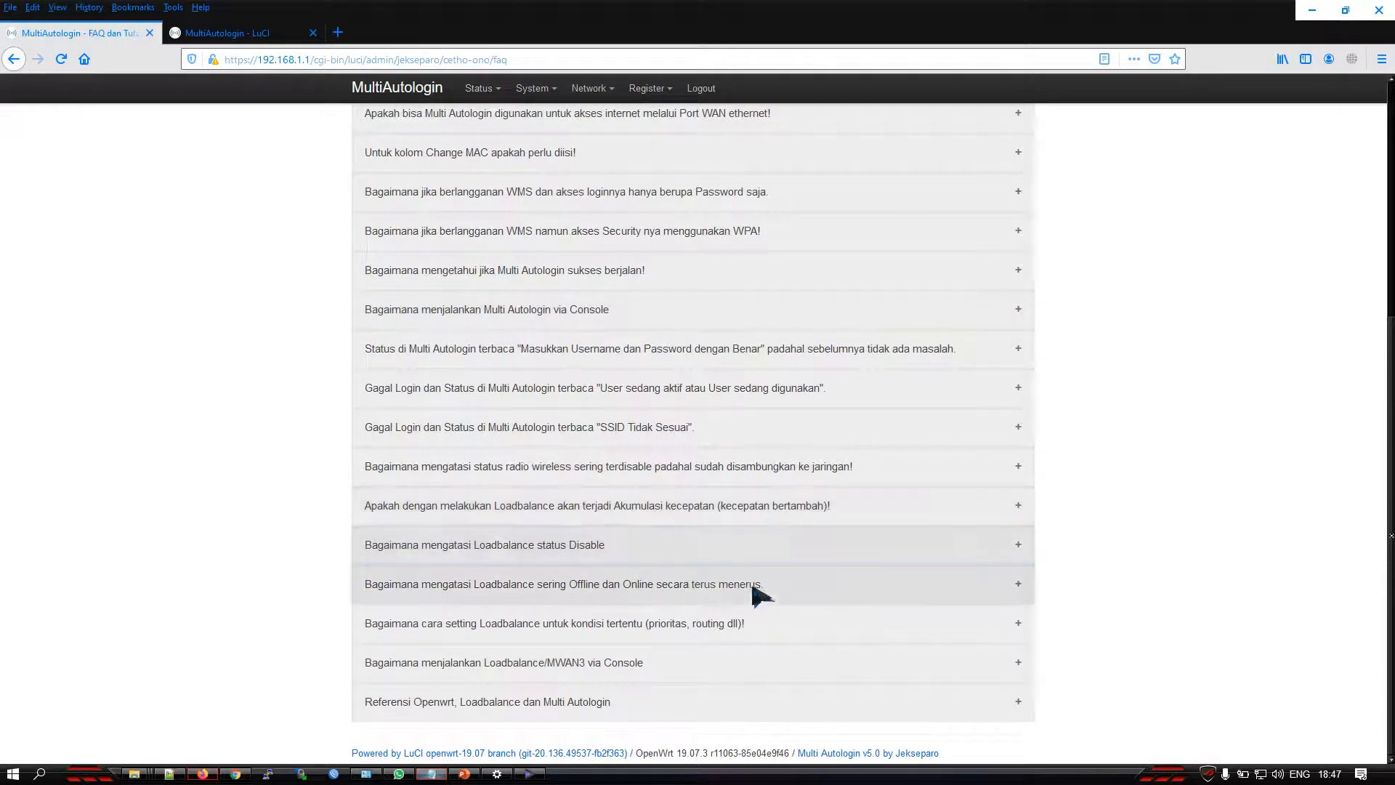
click(672, 588)
scroll(690, 625, down, 2)
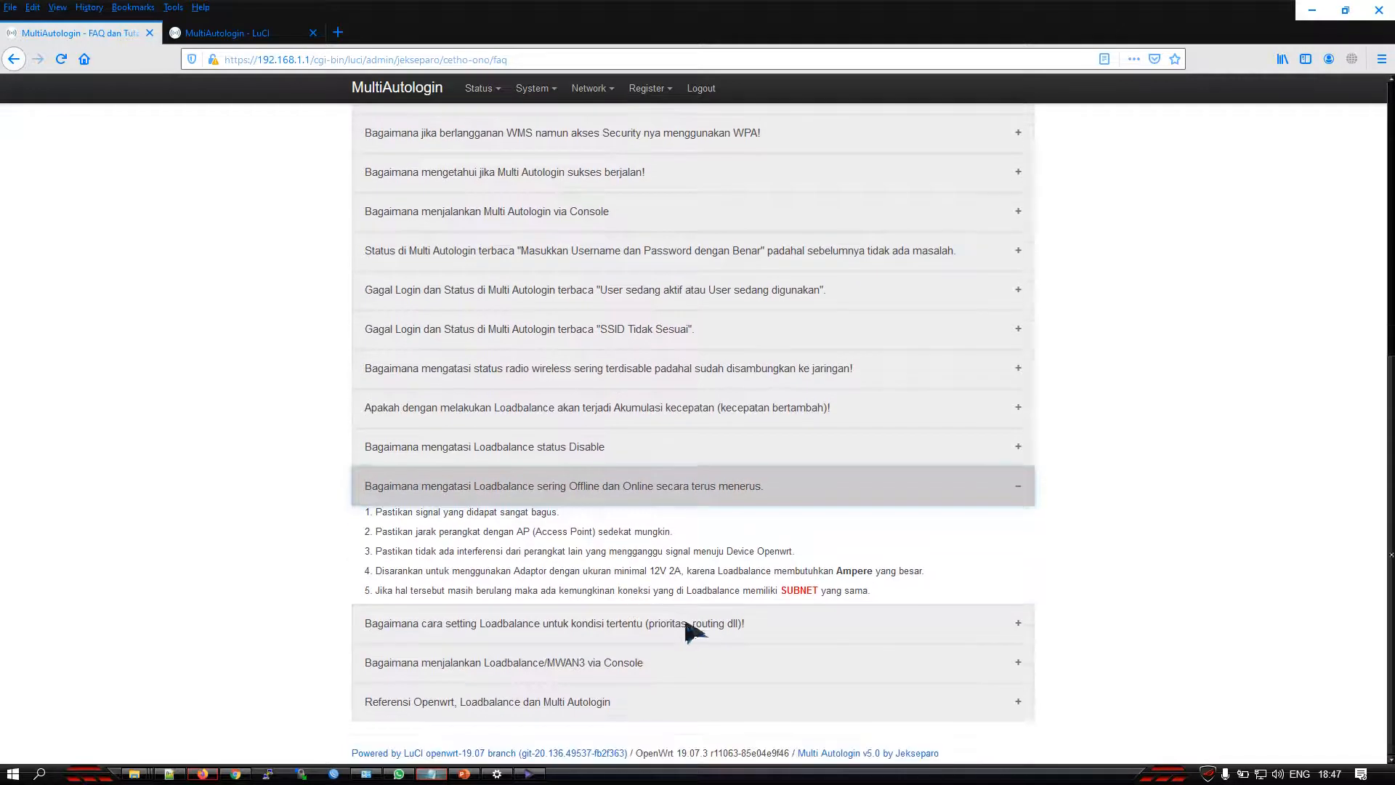
Examine the FAQ advice on the recommended power adaptor and on load-balanced connections sharing a subnet
drag(649, 570, 659, 570)
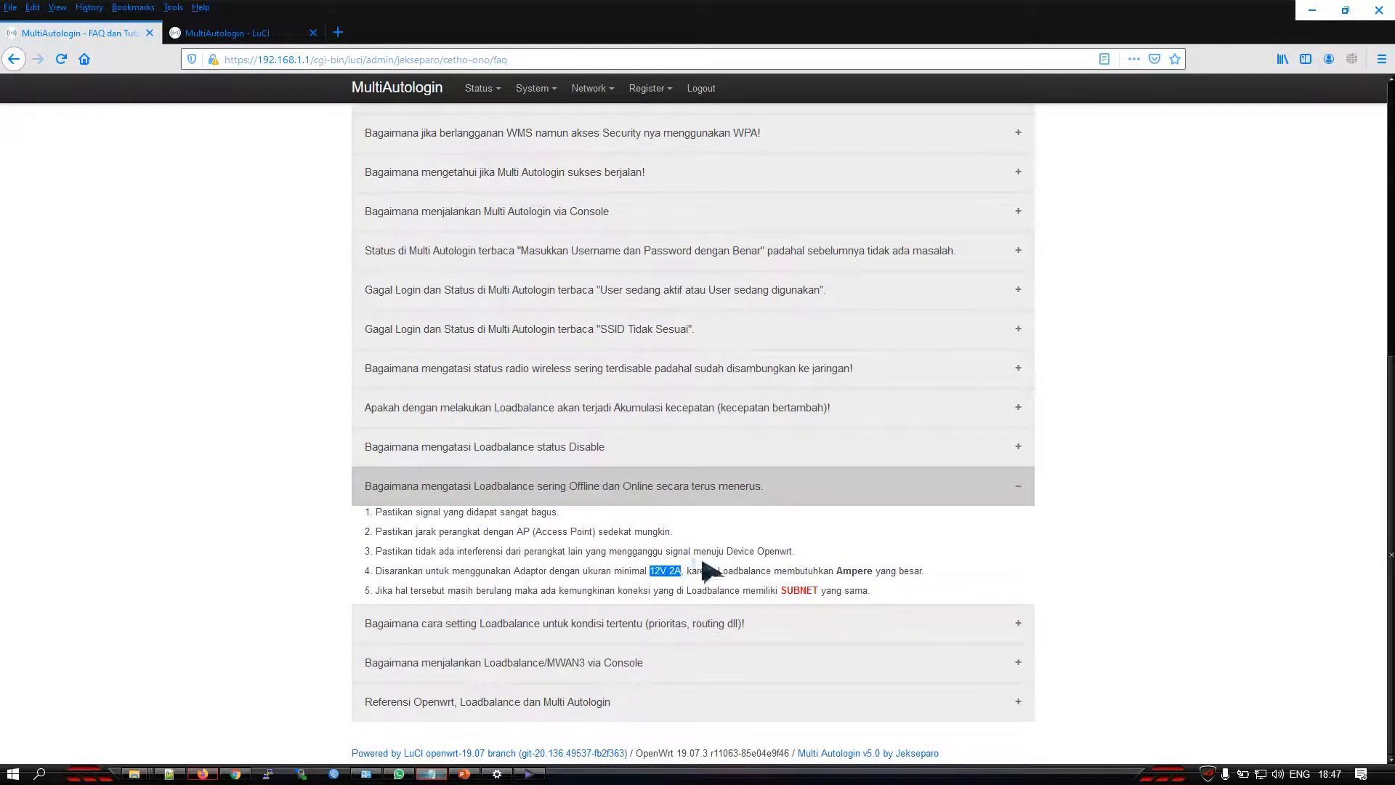
click(658, 572)
double_click(794, 590)
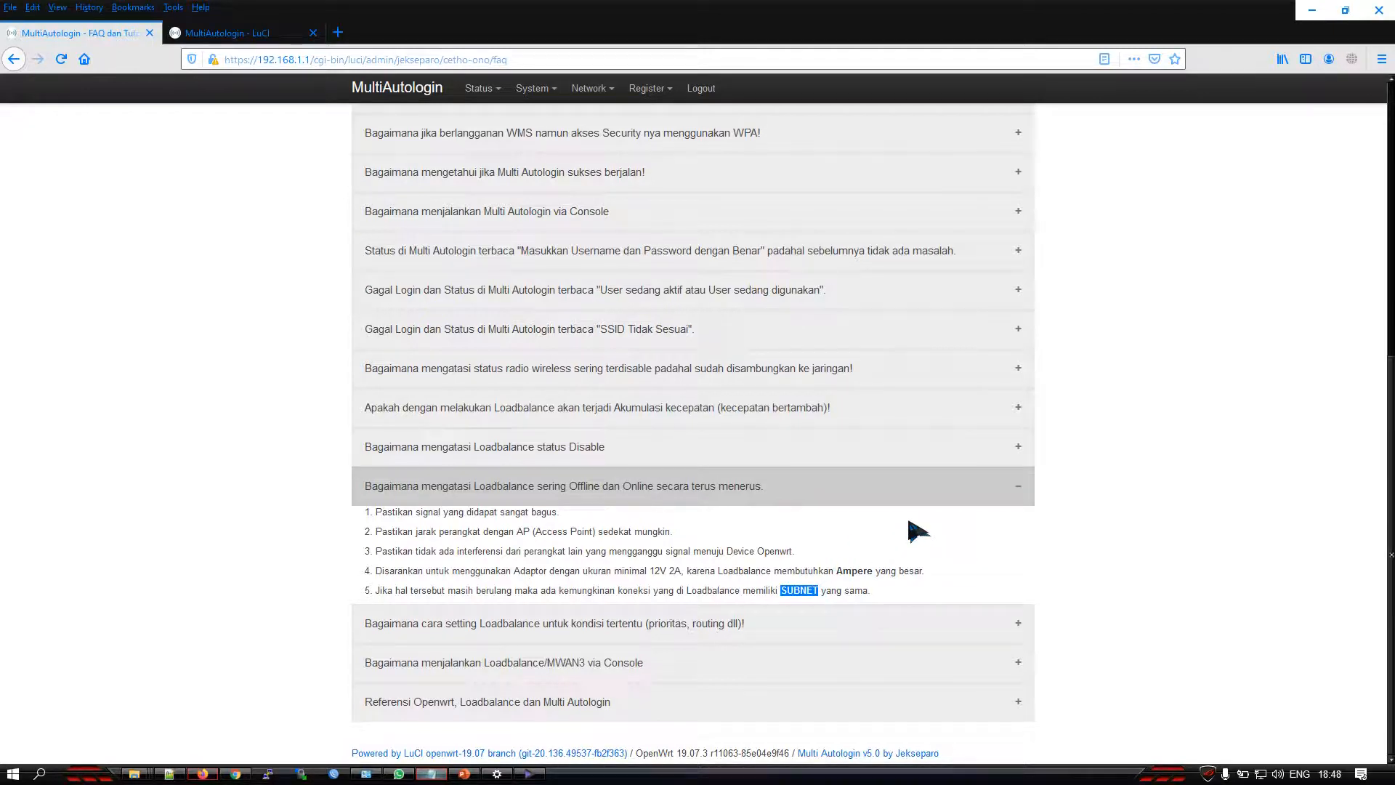
click(814, 599)
drag(648, 572, 683, 571)
drag(780, 590, 820, 589)
scroll(841, 541, up, 3)
scroll(841, 538, up, 3)
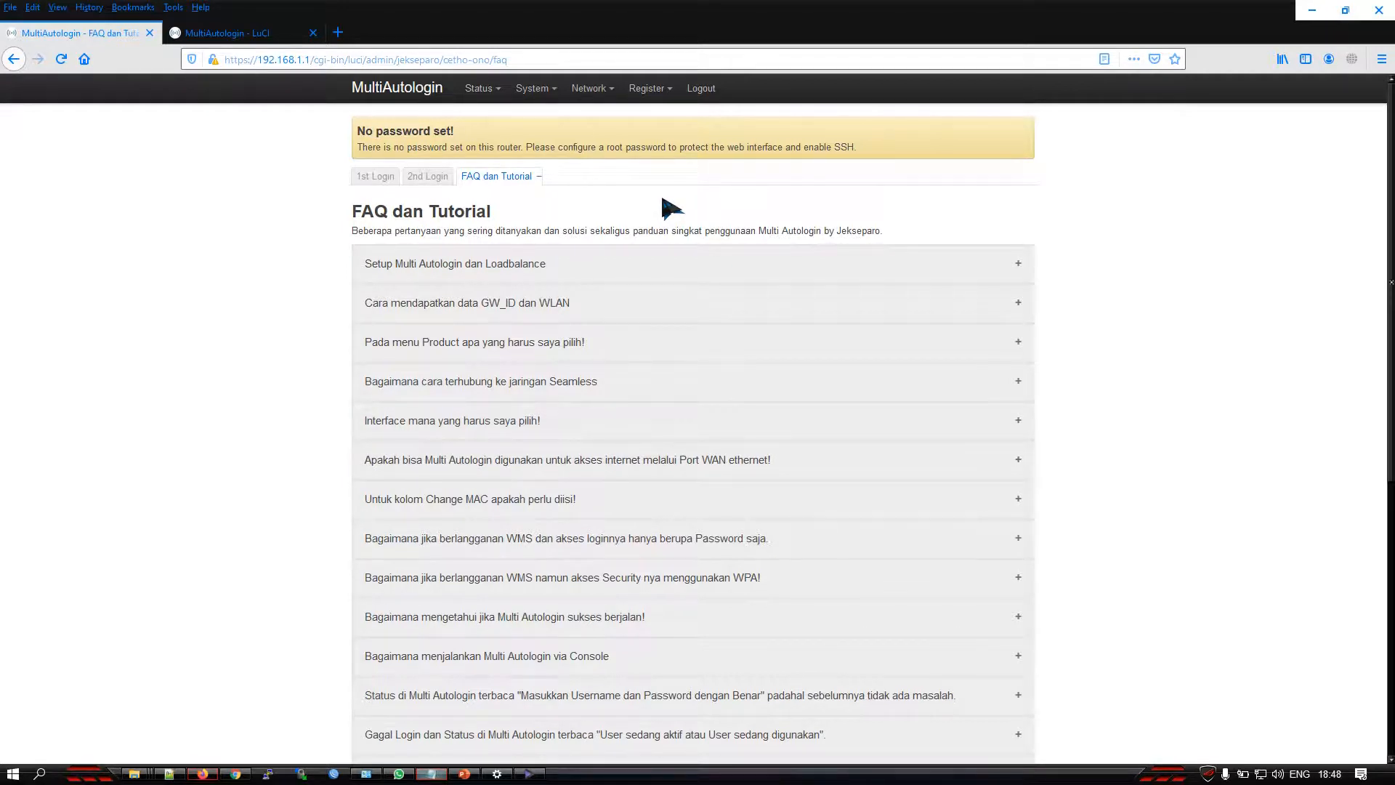
Check the load balancing status of the MWAN interfaces, focusing on the wwan interface
mouse_move(480, 89)
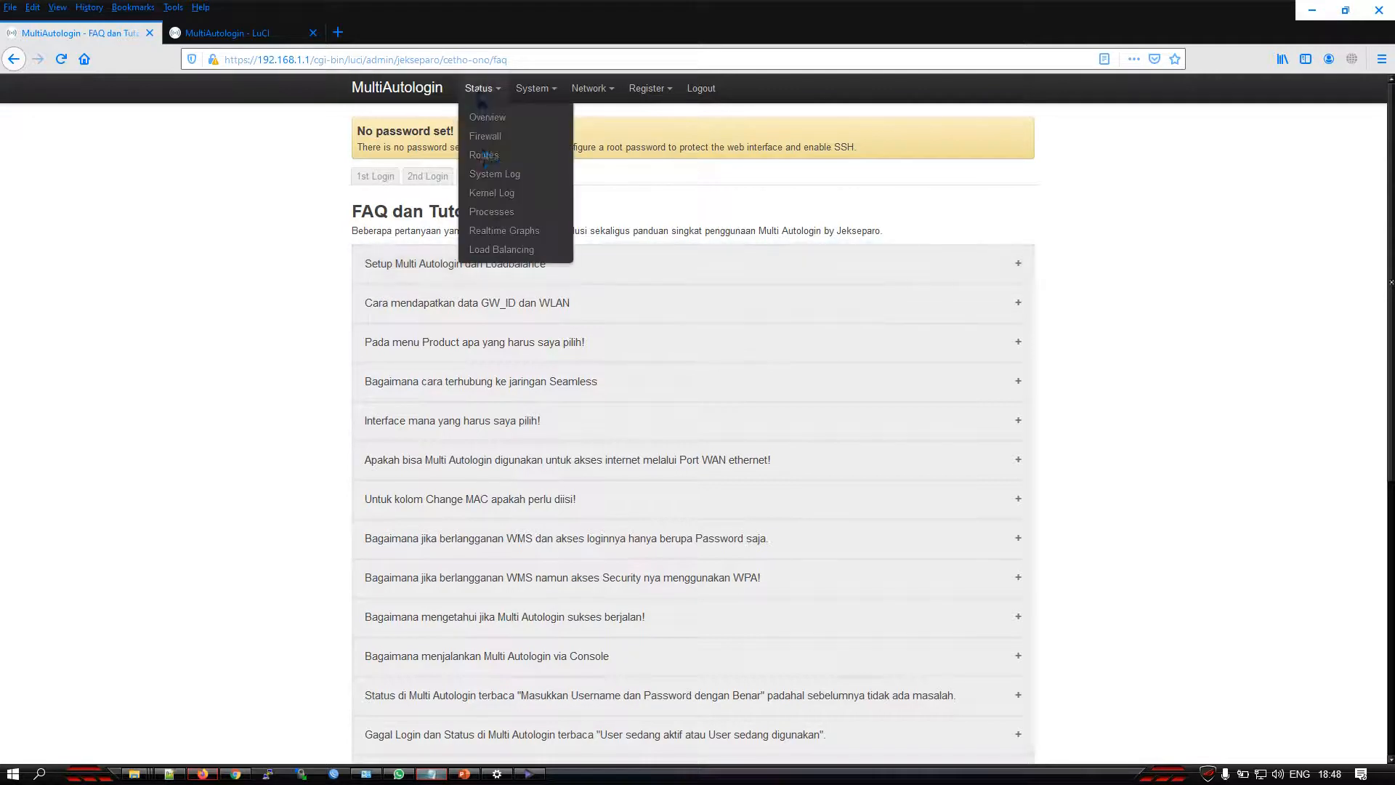
click(499, 249)
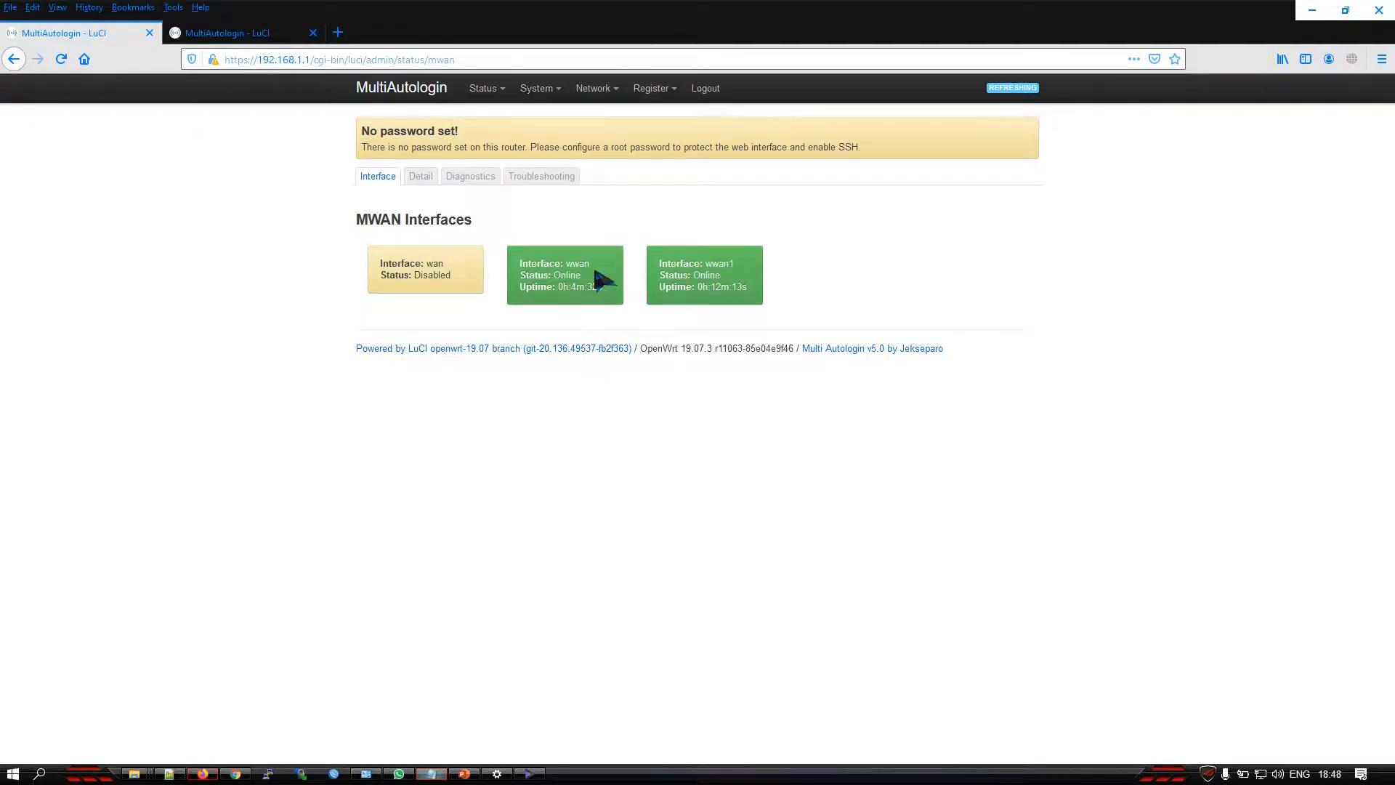
drag(592, 265, 561, 260)
click(591, 272)
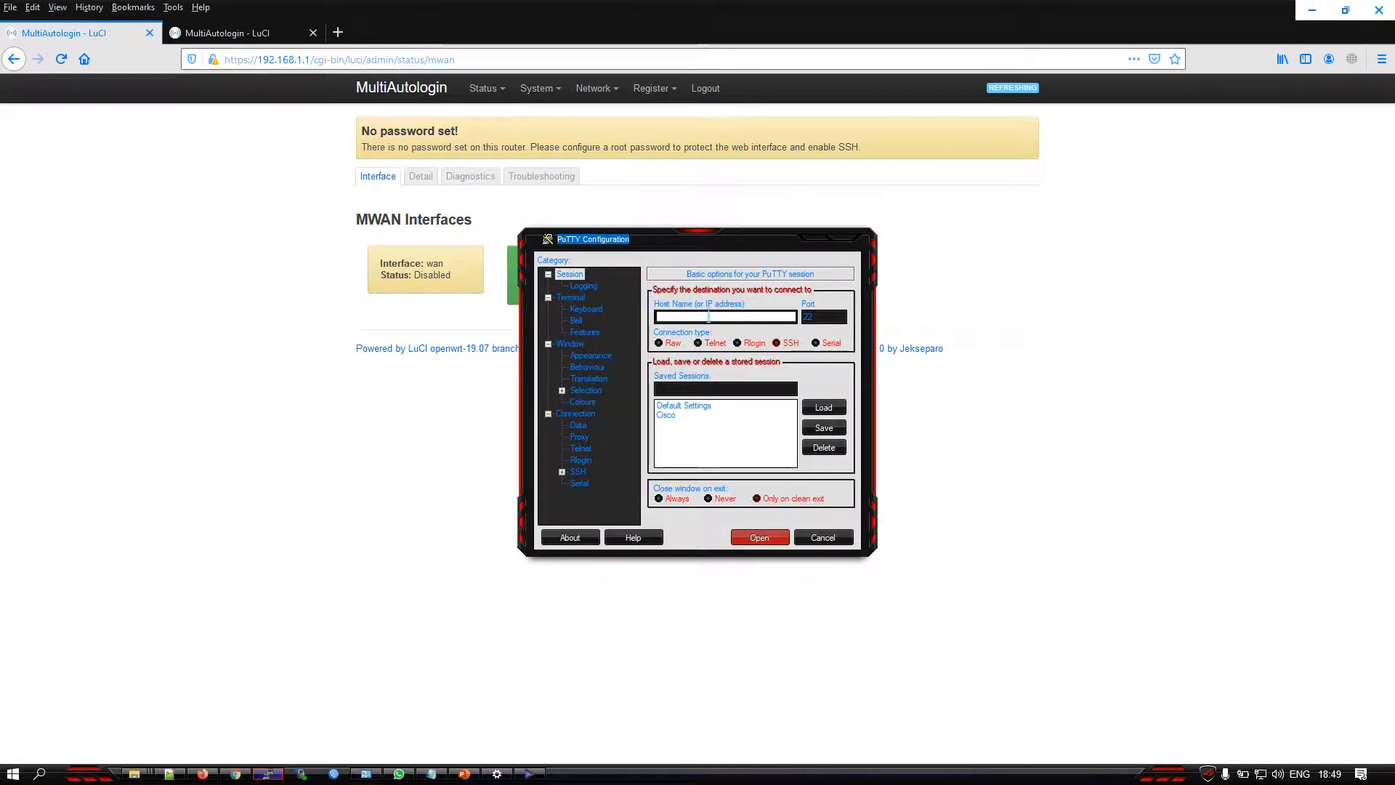
Connect to 192.168.1.1 over SSH in PuTTY, accept the host key for this session only, and log in as root
text(2.168.1.1)
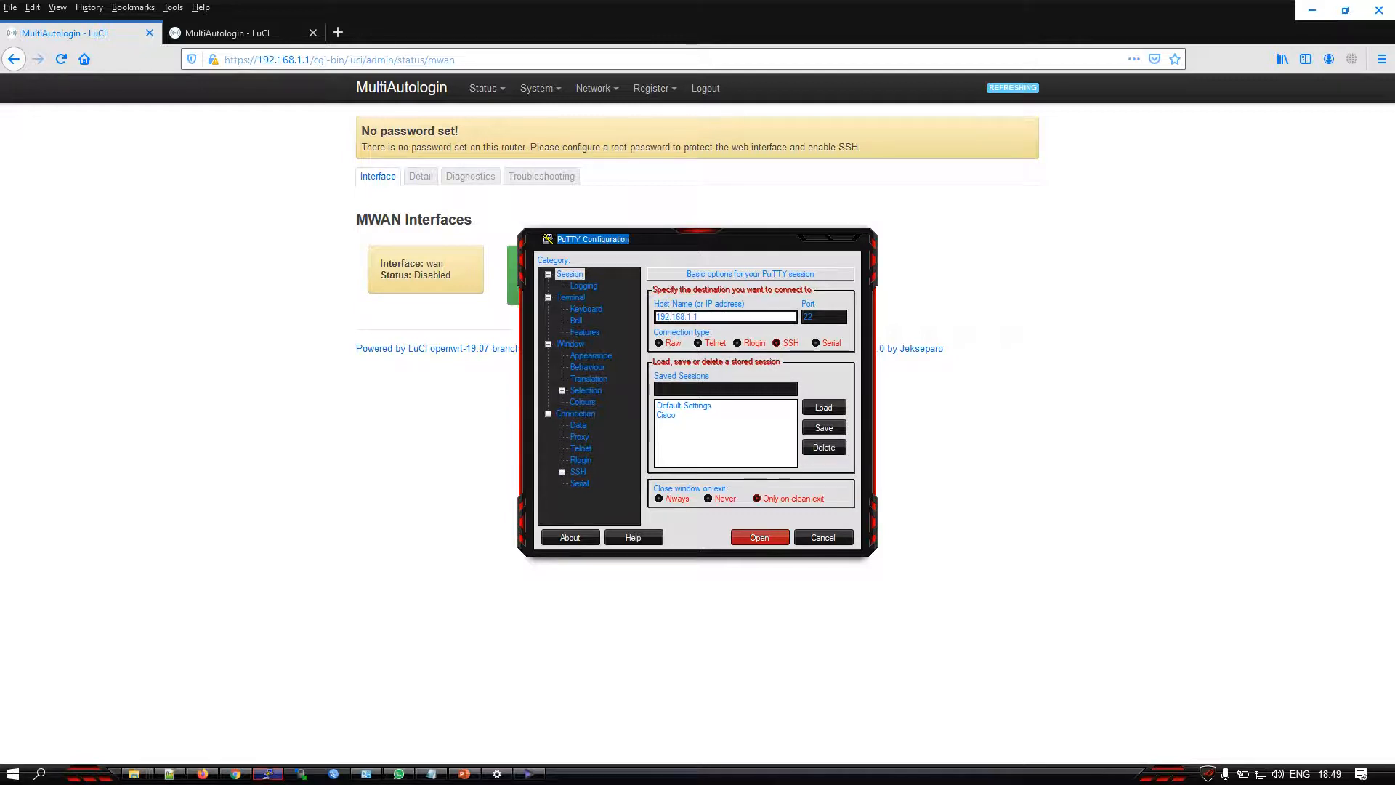
click(779, 345)
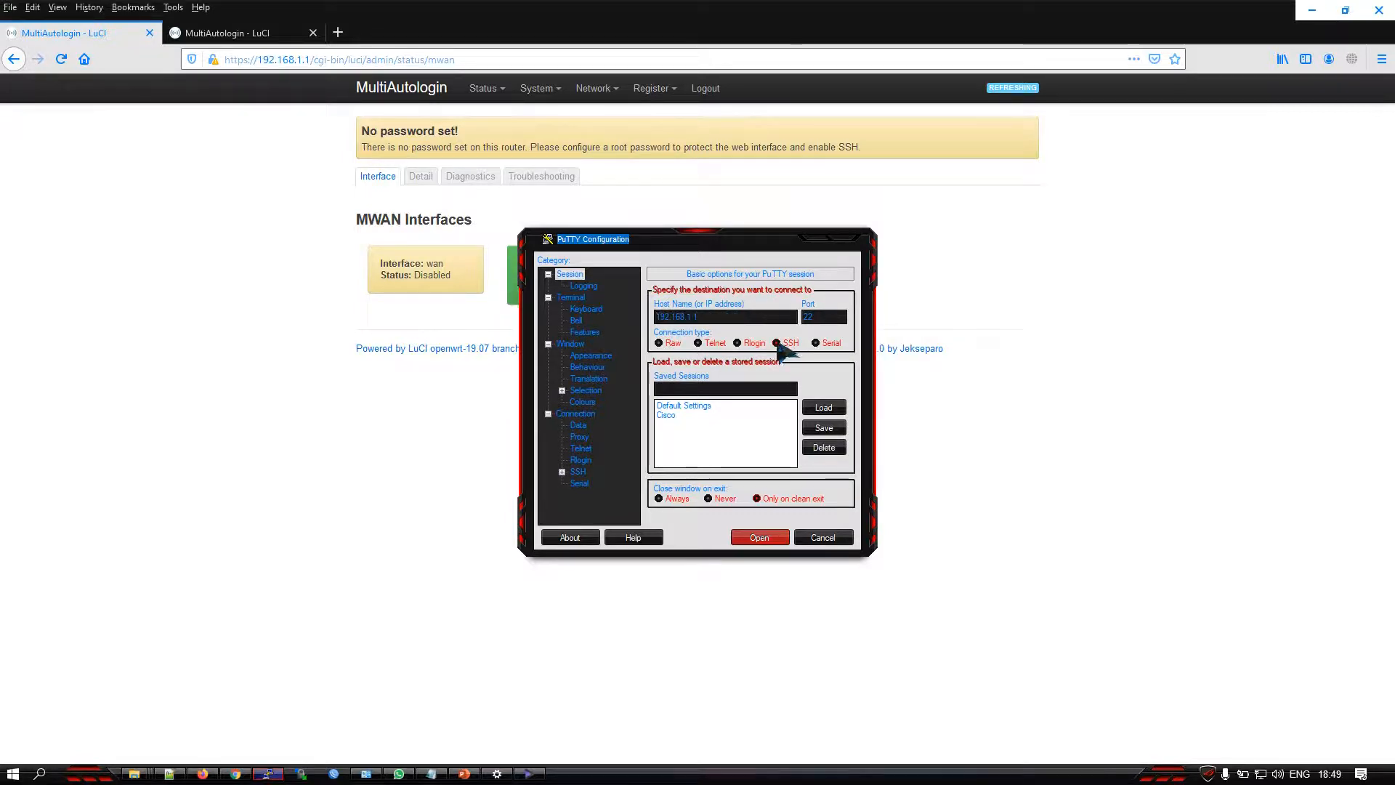
click(759, 536)
click(691, 501)
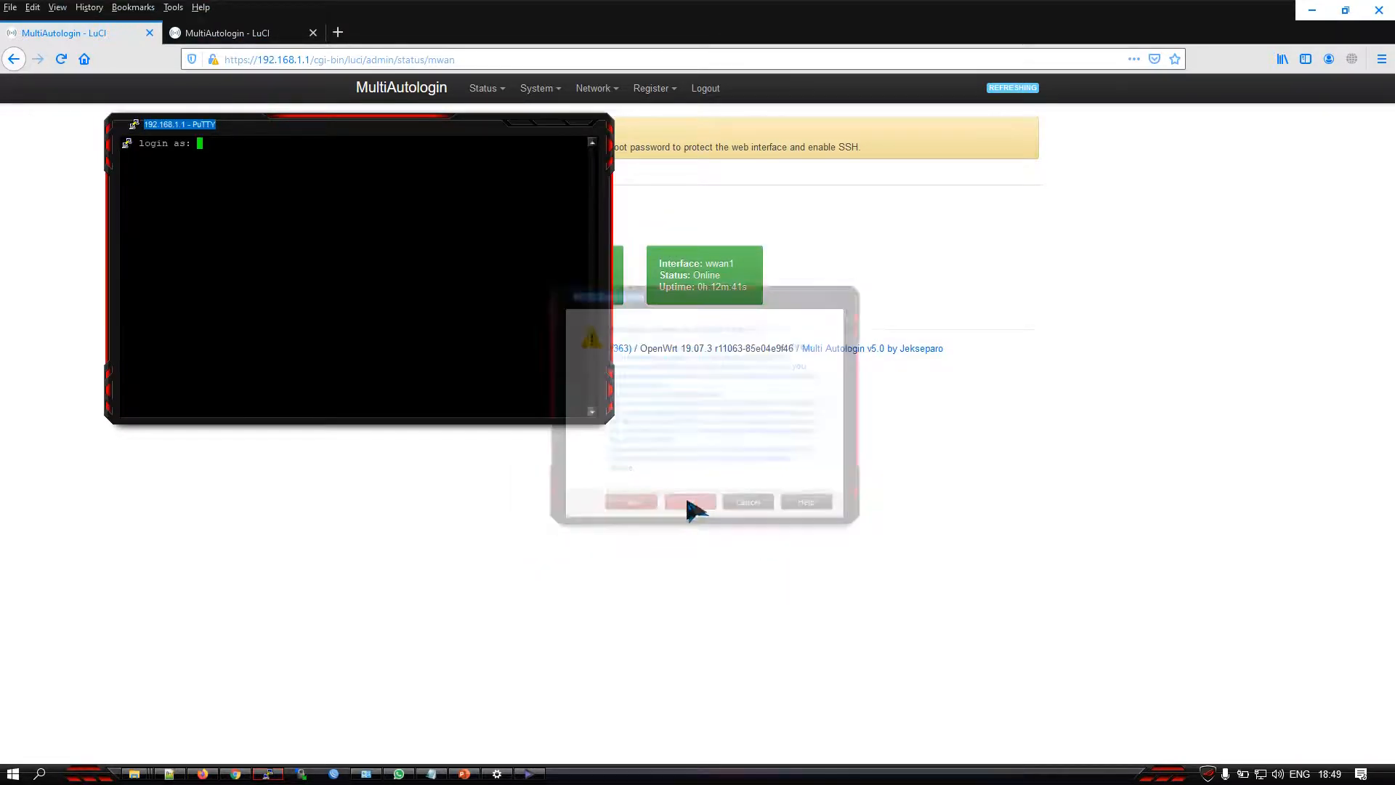
drag(342, 133, 700, 420)
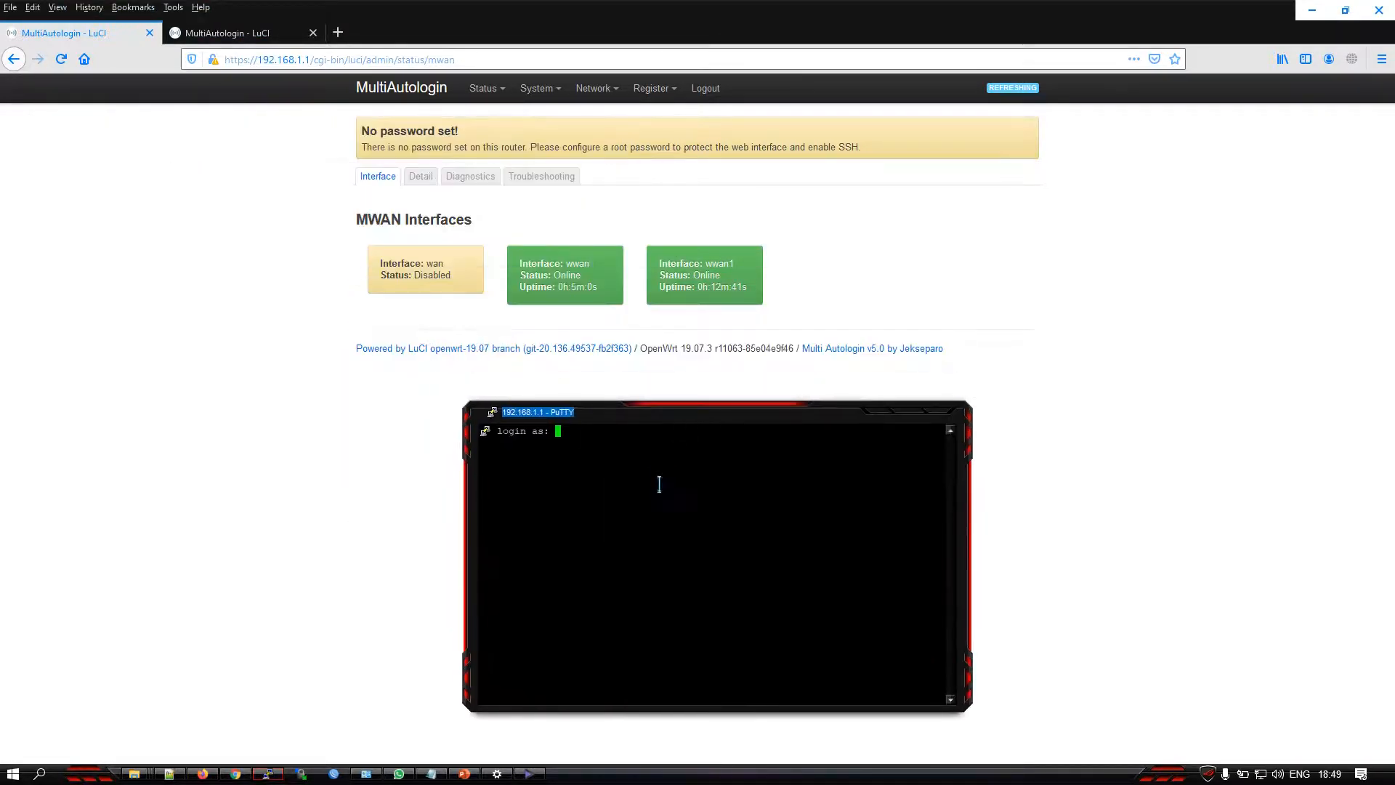
text(root)
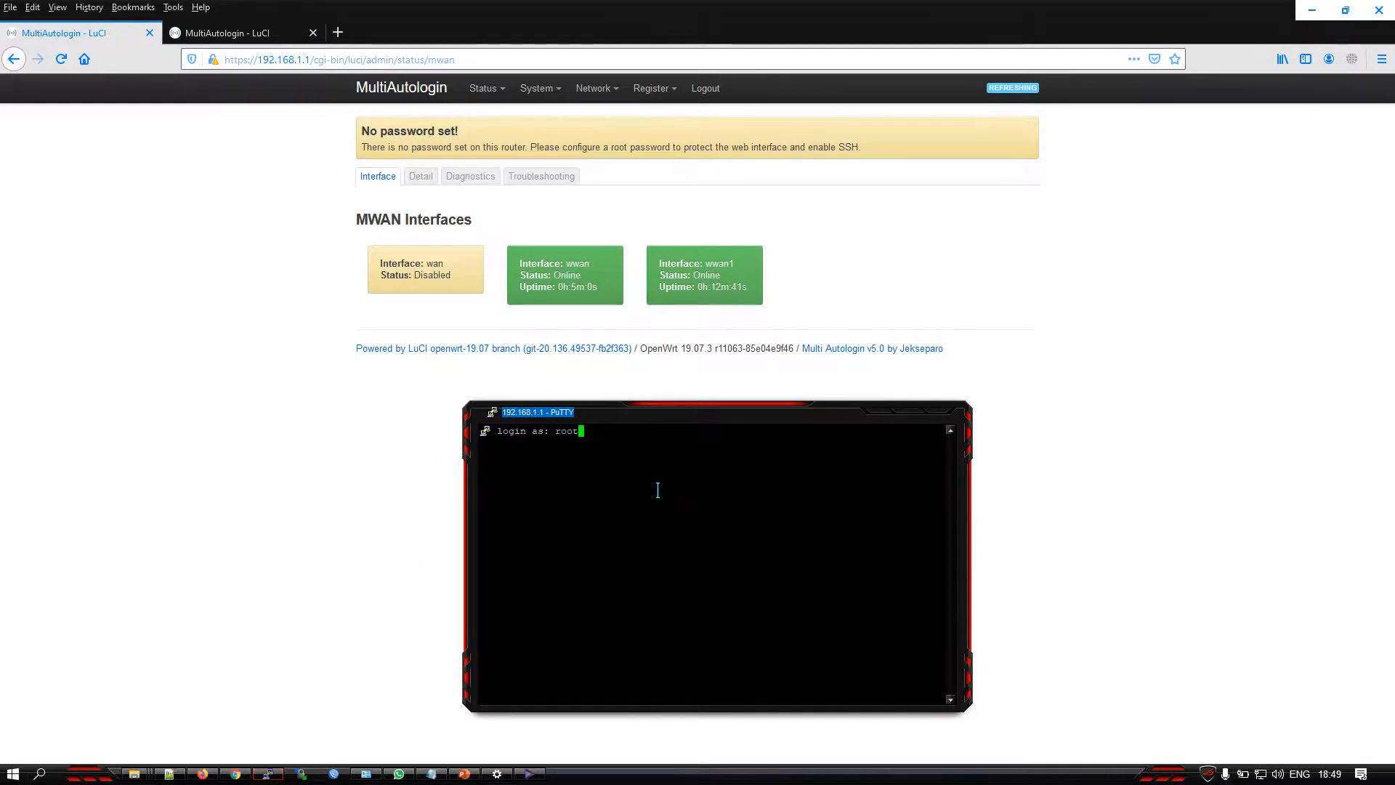
key(Return)
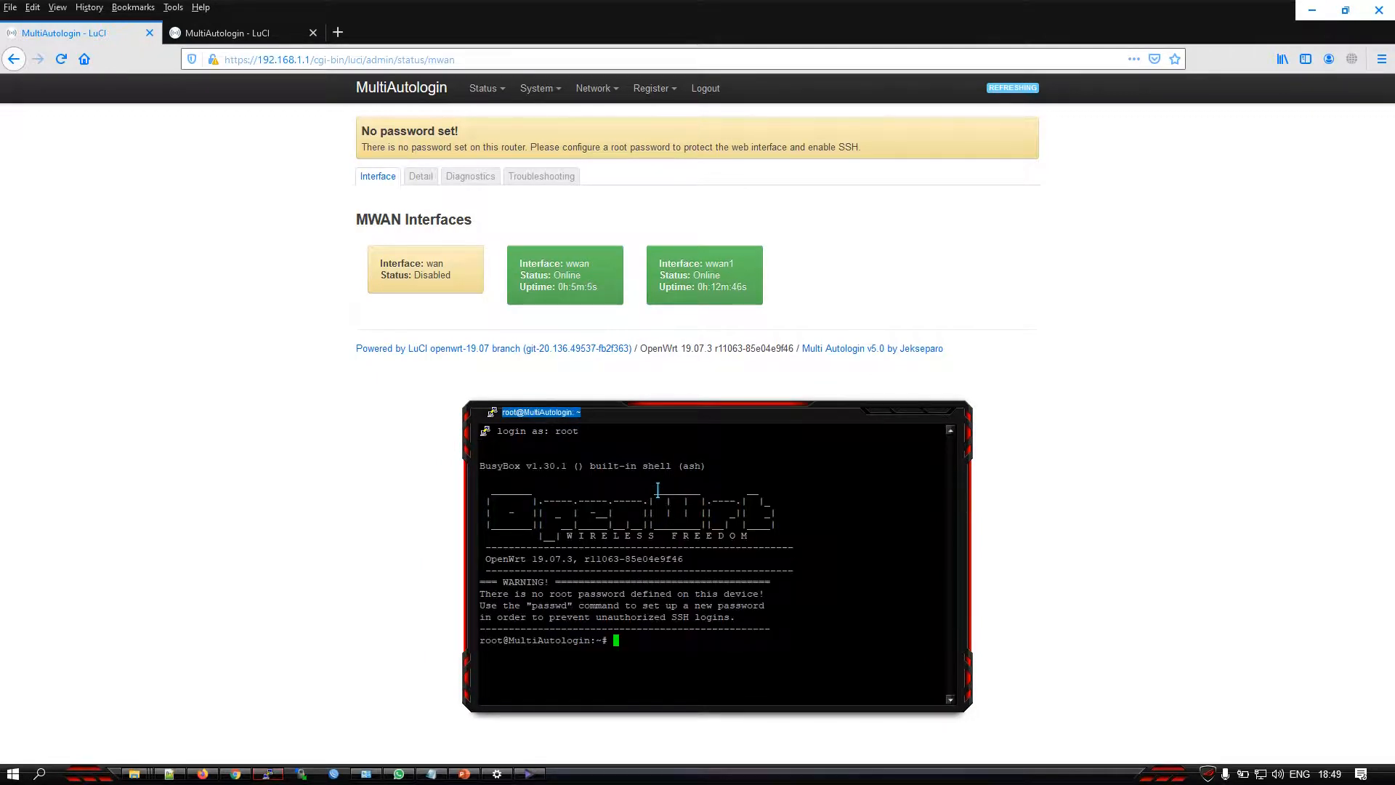
Open the load balancing configuration file /etc/config/mwan3 in nano
text(nano /etc)
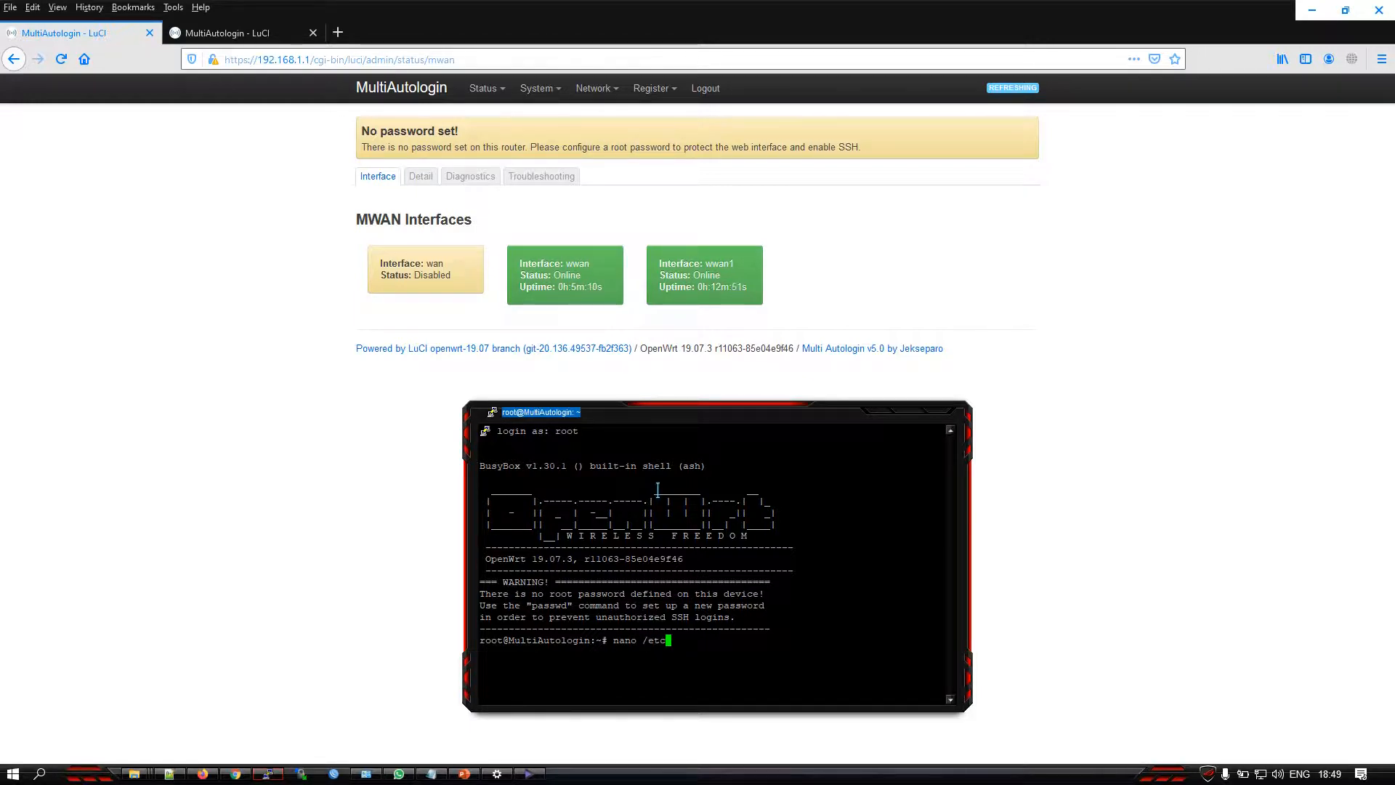
text(/config/mwan3)
key(Return)
Locate the wwan interface section in the file and examine its enabled option and track_ip entries
key(Down)
key(Down)
key(Down)
key(Down)
key(Down)
key(Down)
key(Down)
key(Down)
key(Down)
key(Down)
key(Down)
key(Down)
key(Down)
key(Down)
key(Down)
key(Down)
key(Down)
key(Down)
key(Down)
key(Down)
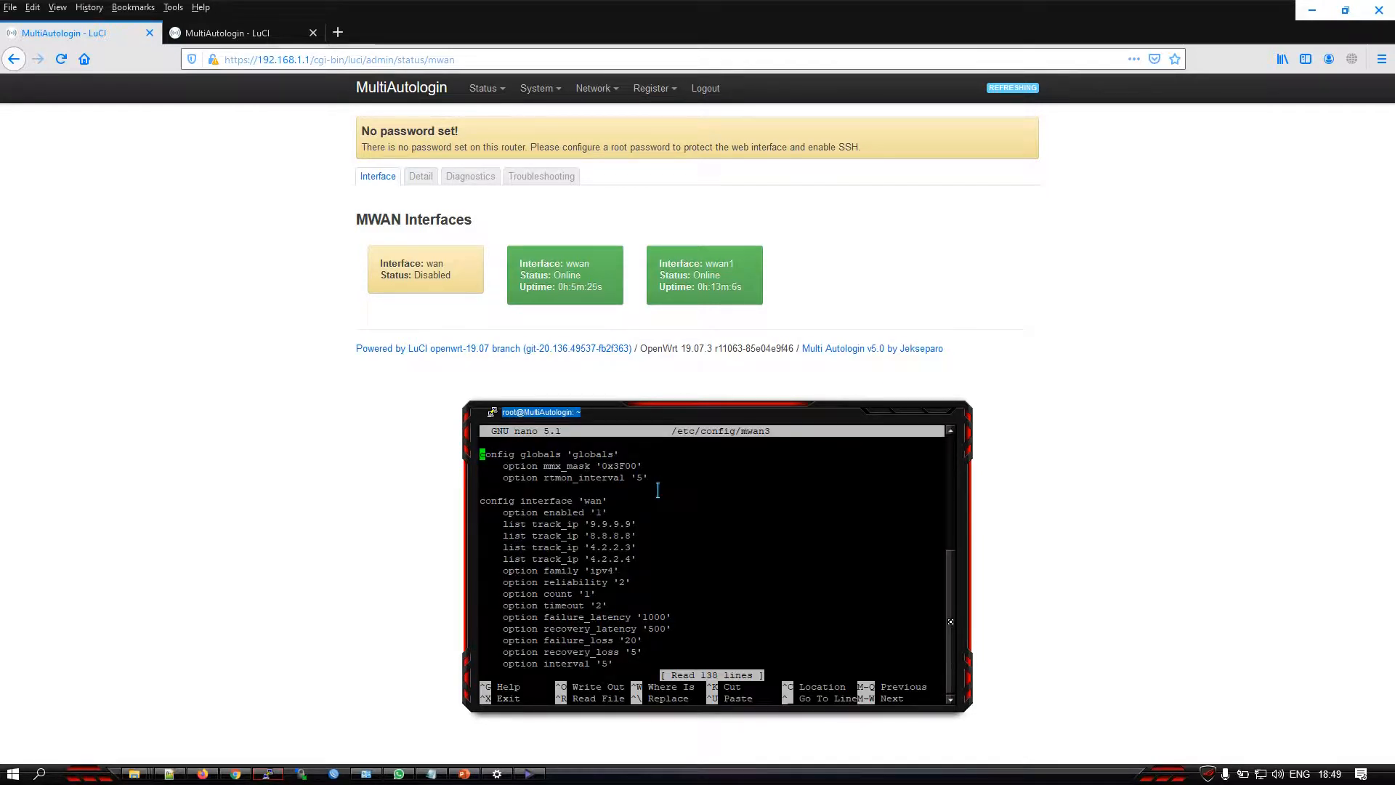
key(Down)
key(Down)
key(Down)
key(Down)
key(Down)
key(Down)
key(Down)
key(Down)
key(Down)
key(Up)
key(Up)
key(Up)
key(Up)
key(Up)
key(Up)
key(Up)
key(Up)
key(Up)
key(Up)
key(Up)
key(Up)
key(Up)
key(Up)
key(Up)
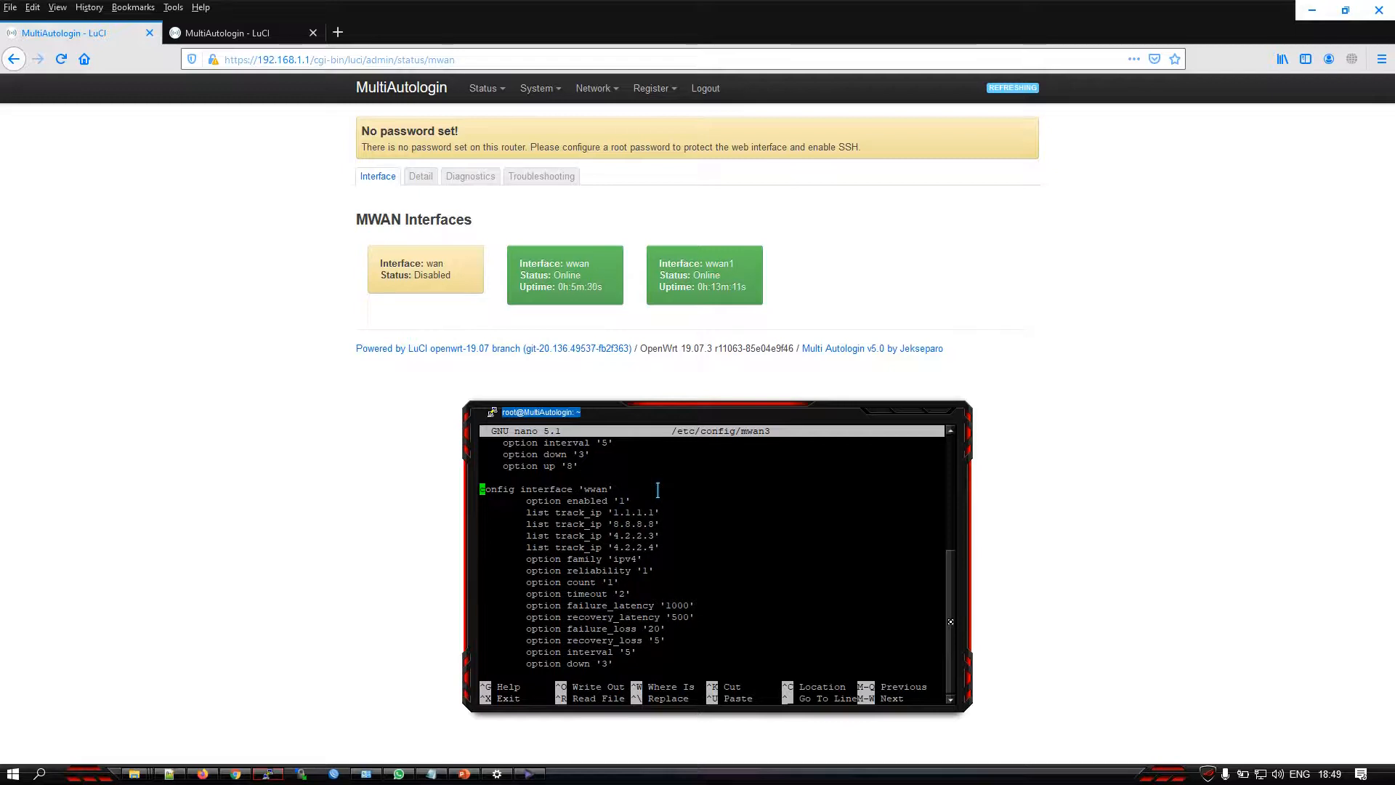
drag(583, 489, 604, 489)
click(577, 511)
drag(525, 512, 669, 541)
click(631, 547)
Change the first track_ip address of the wwan interface to 9.9.9.9
key(Down)
key(Right)
key(Right)
key(Right)
key(Right)
key(Right)
key(Right)
key(Right)
key(Right)
key(Right)
key(Right)
key(Right)
key(Right)
key(Right)
key(Right)
key(Right)
key(Right)
key(Right)
key(Right)
key(Right)
key(Right)
key(Down)
key(Right)
key(Right)
key(Right)
key(Right)
key(BackSpace)
text(9)
key(Right)
key(Right)
key(BackSpace)
text(9)
key(Right)
key(Right)
key(BackSpace)
text(9)
key(Right)
key(Right)
key(BackSpace)
text(9)
Look over the remaining track_ip lines and neighbouring options of the wwan section
key(Down)
key(Left)
key(Left)
key(Left)
key(Down)
key(Down)
key(Down)
key(Up)
key(Up)
key(Up)
key(Down)
key(Down)
key(Up)
key(Up)
key(Up)
key(Down)
key(Down)
key(Down)
Save the changes to /etc/config/mwan3 under the same file name and exit nano
key(ctrl+x)
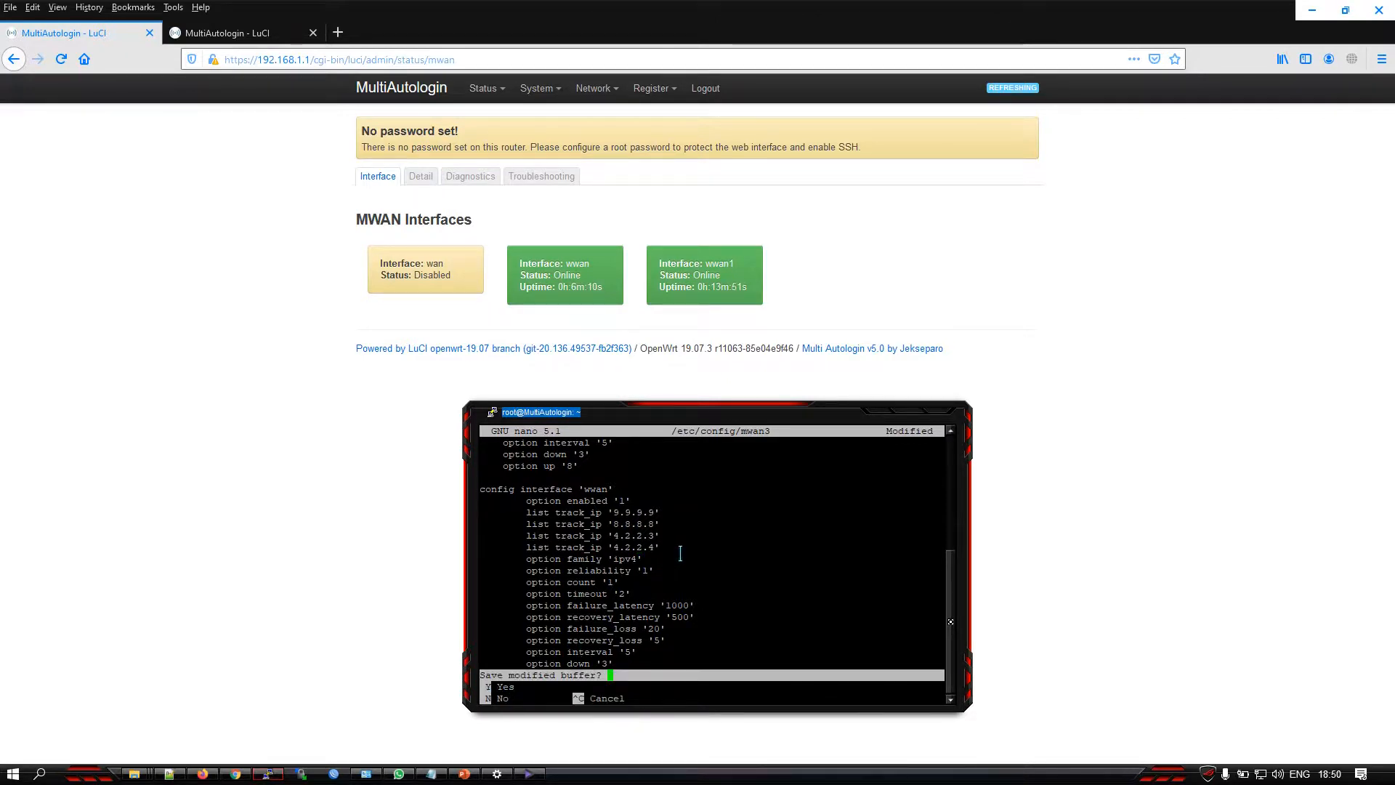
key(y)
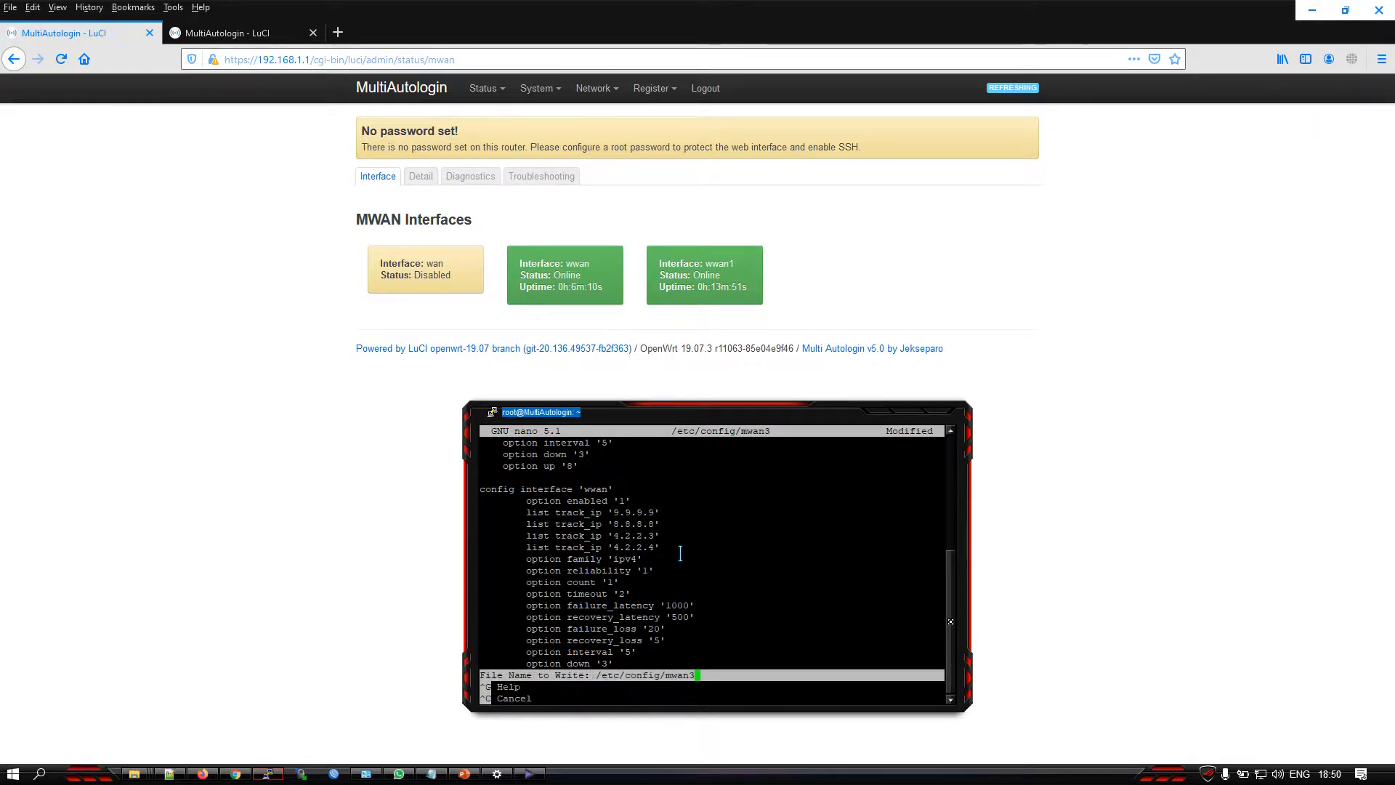
key(Return)
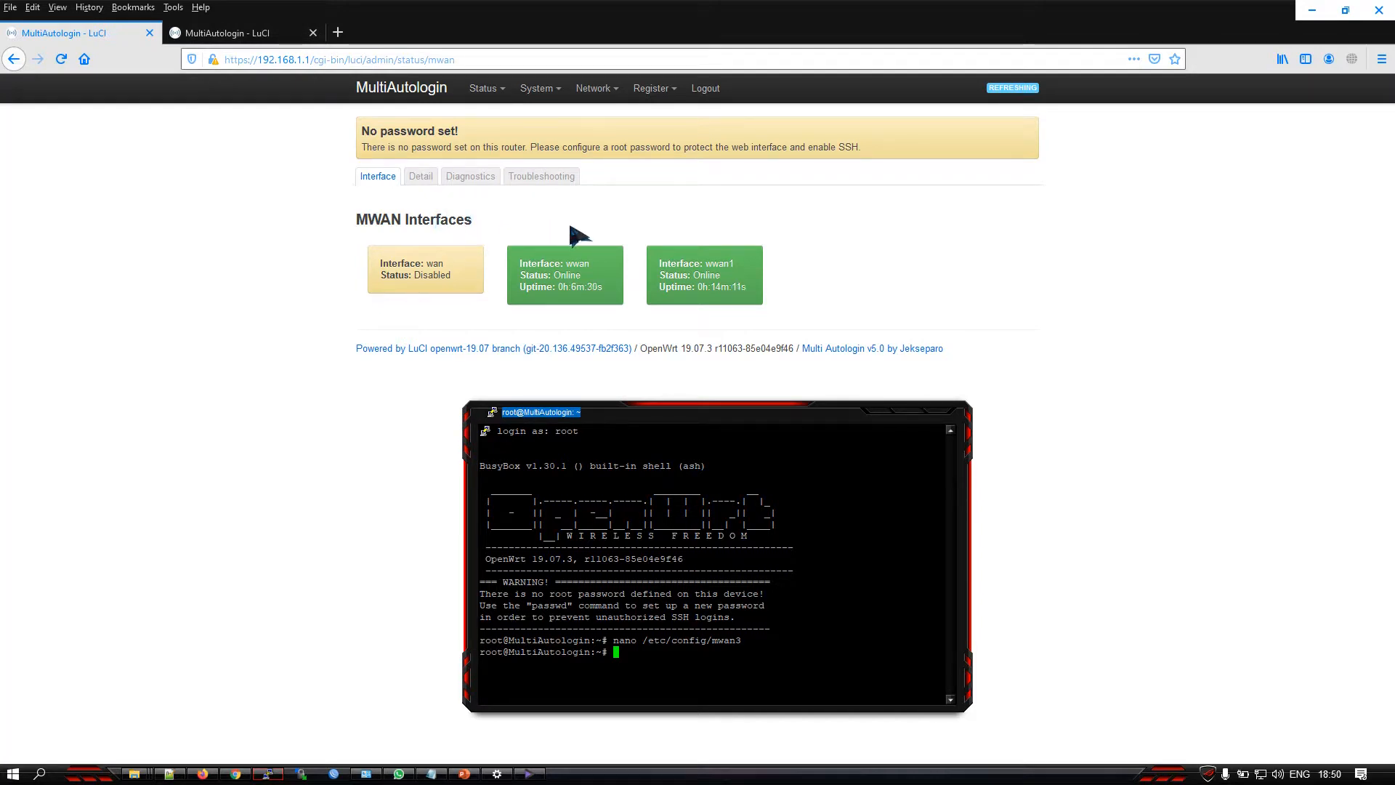
Open the Multi Autologin FAQ, expand the entry "Referensi Openwrt, Loadbalance dan Multi Autologin", and review its references and the question list
click(273, 41)
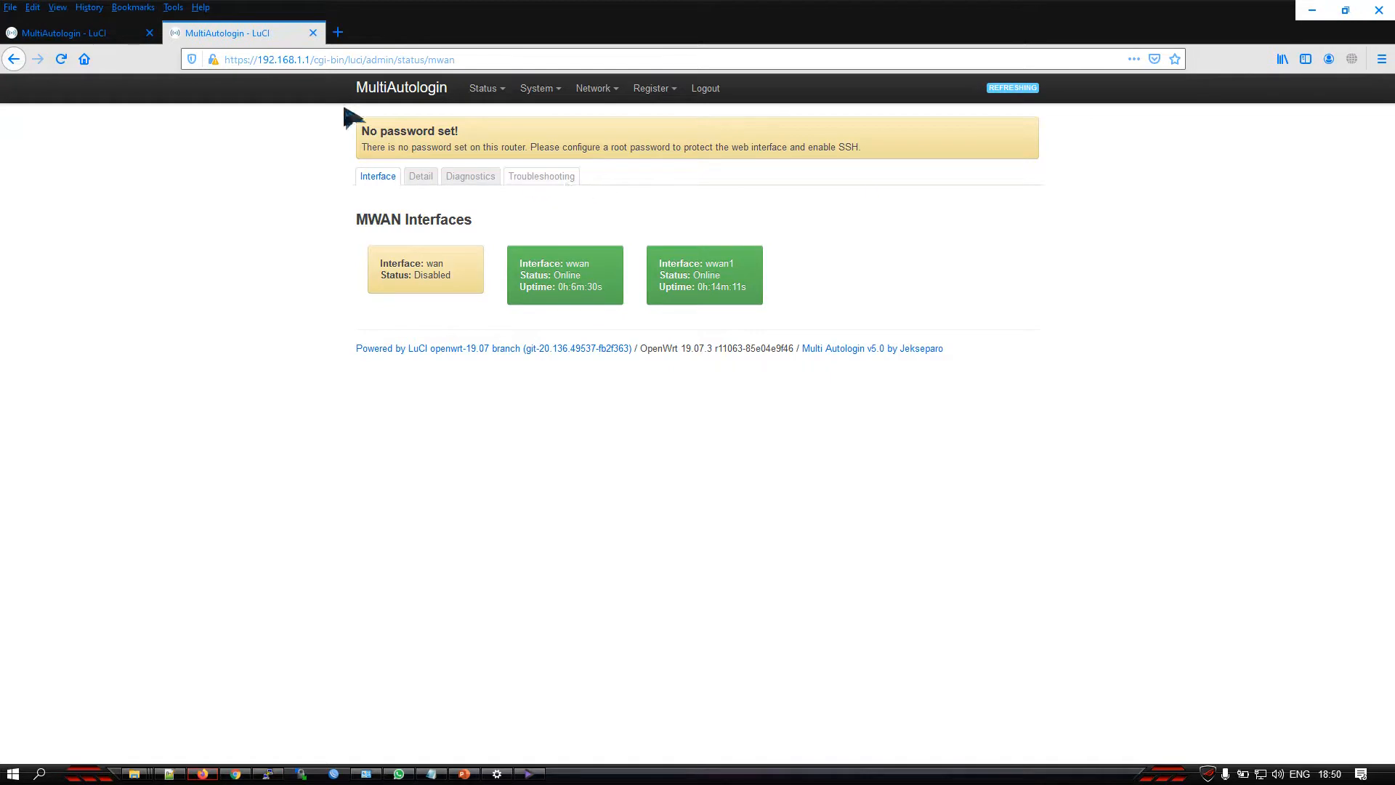
mouse_move(651, 88)
click(667, 121)
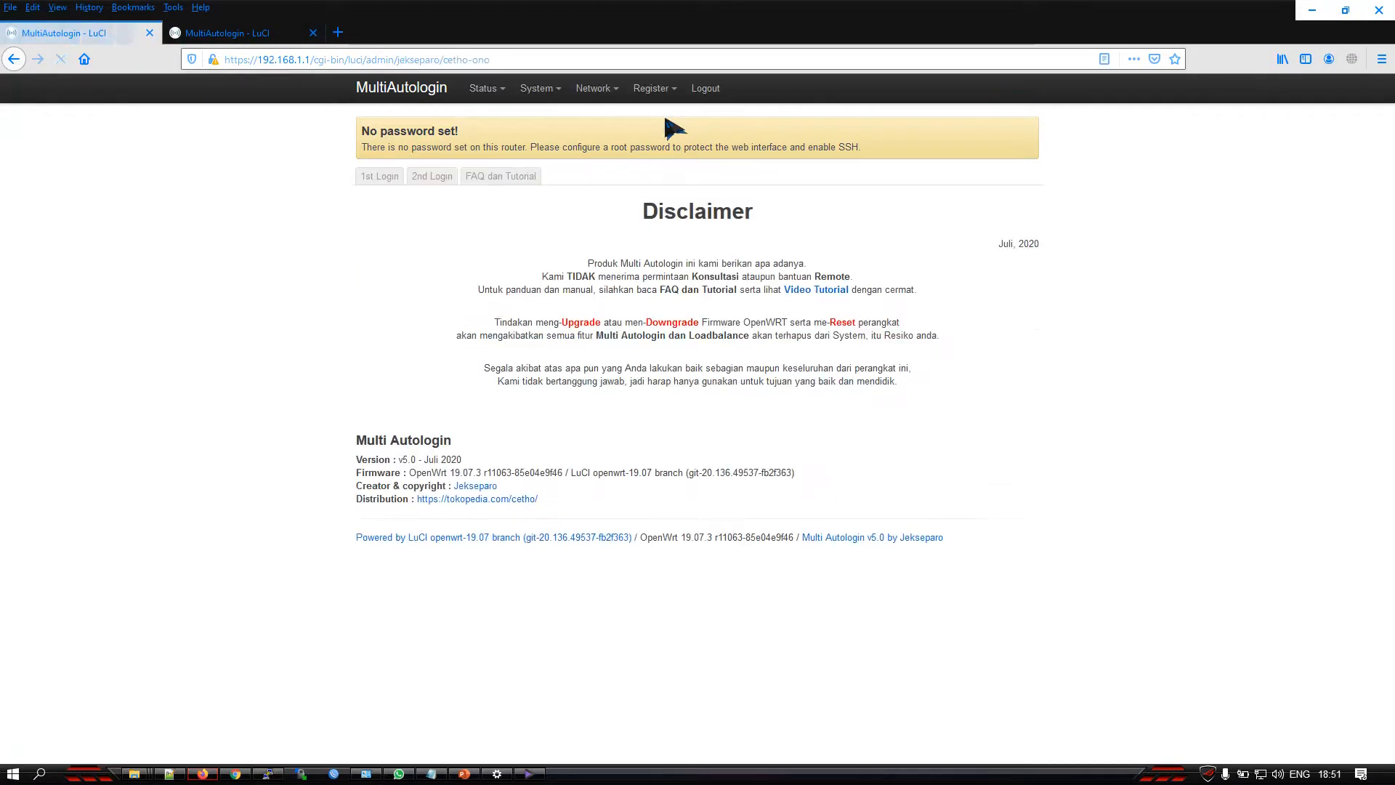
click(509, 174)
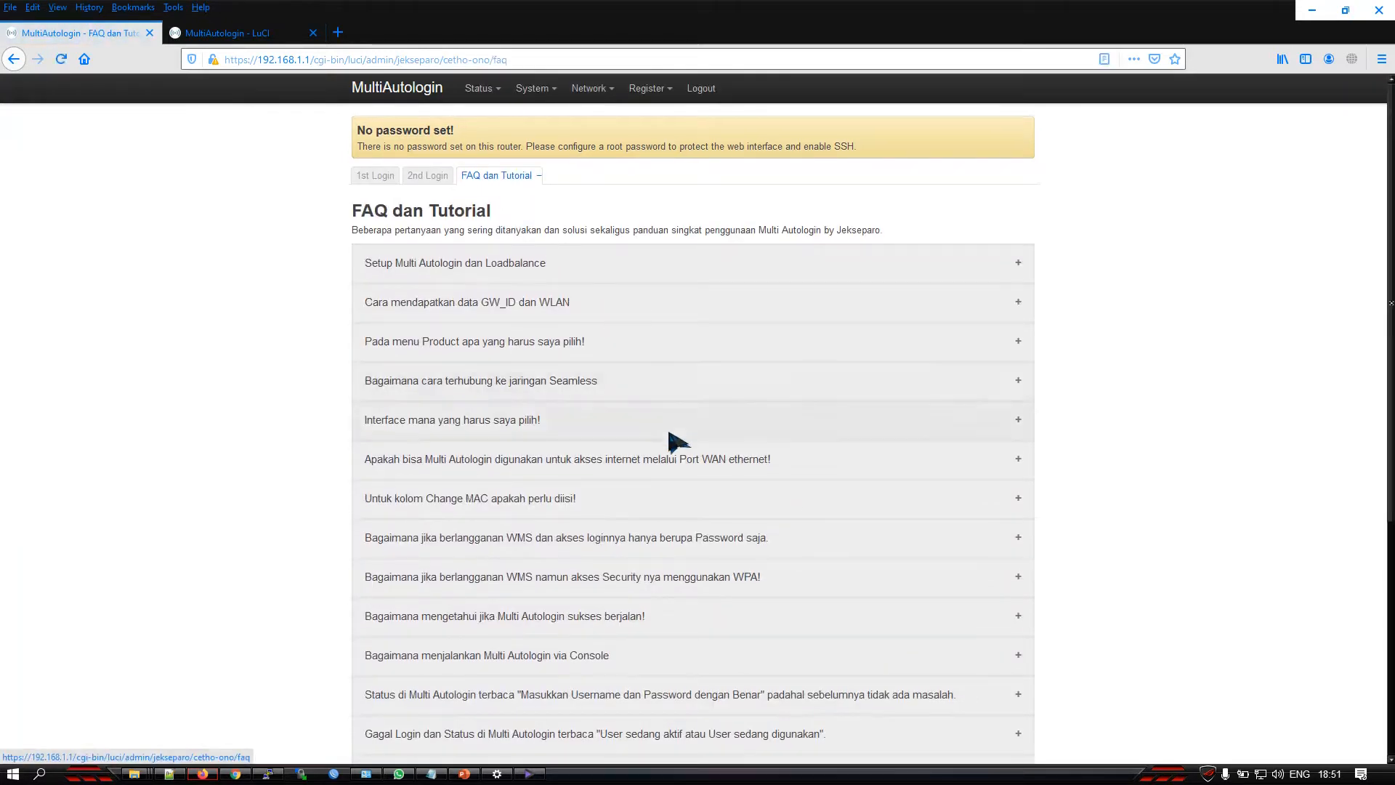
scroll(670, 445, down, 5)
click(657, 701)
scroll(645, 631, down, 1)
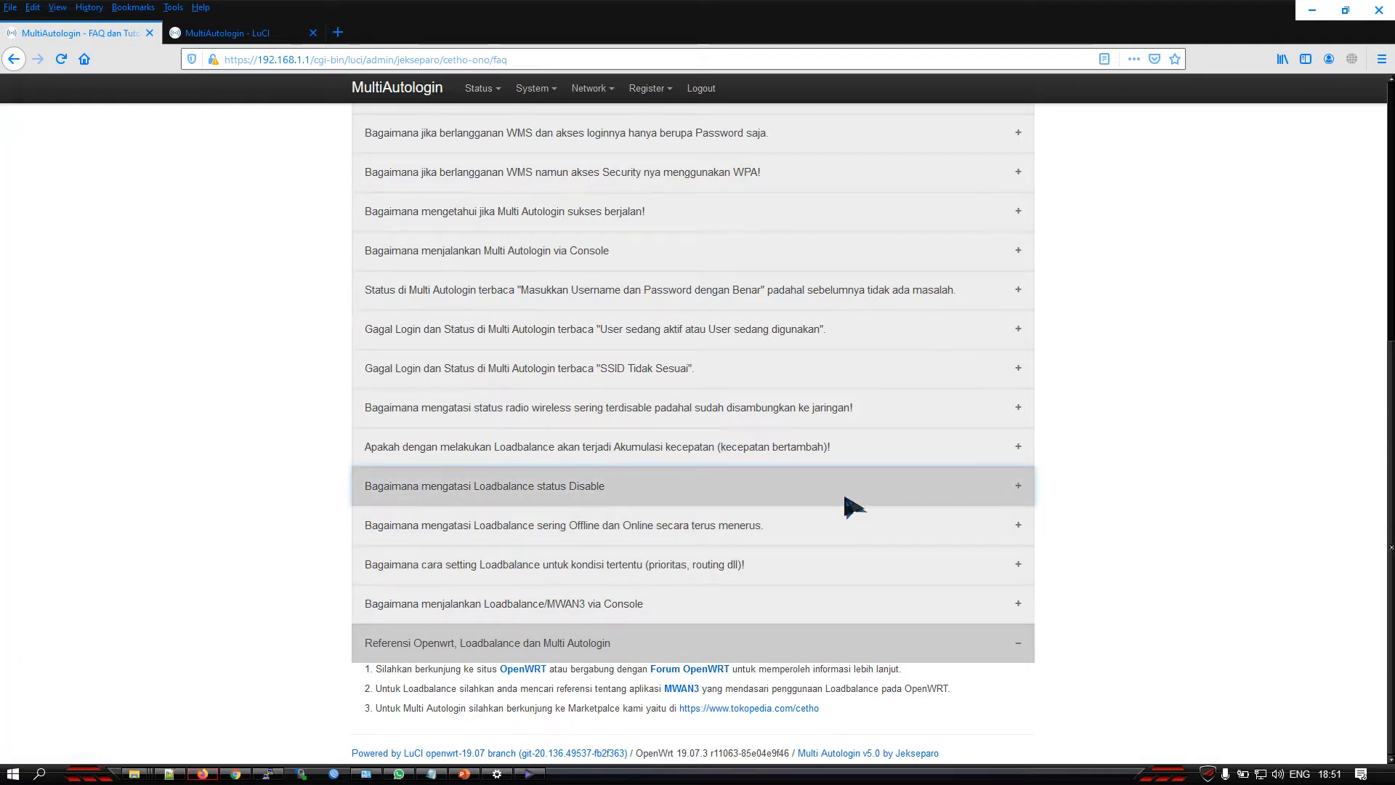
scroll(845, 498, up, 3)
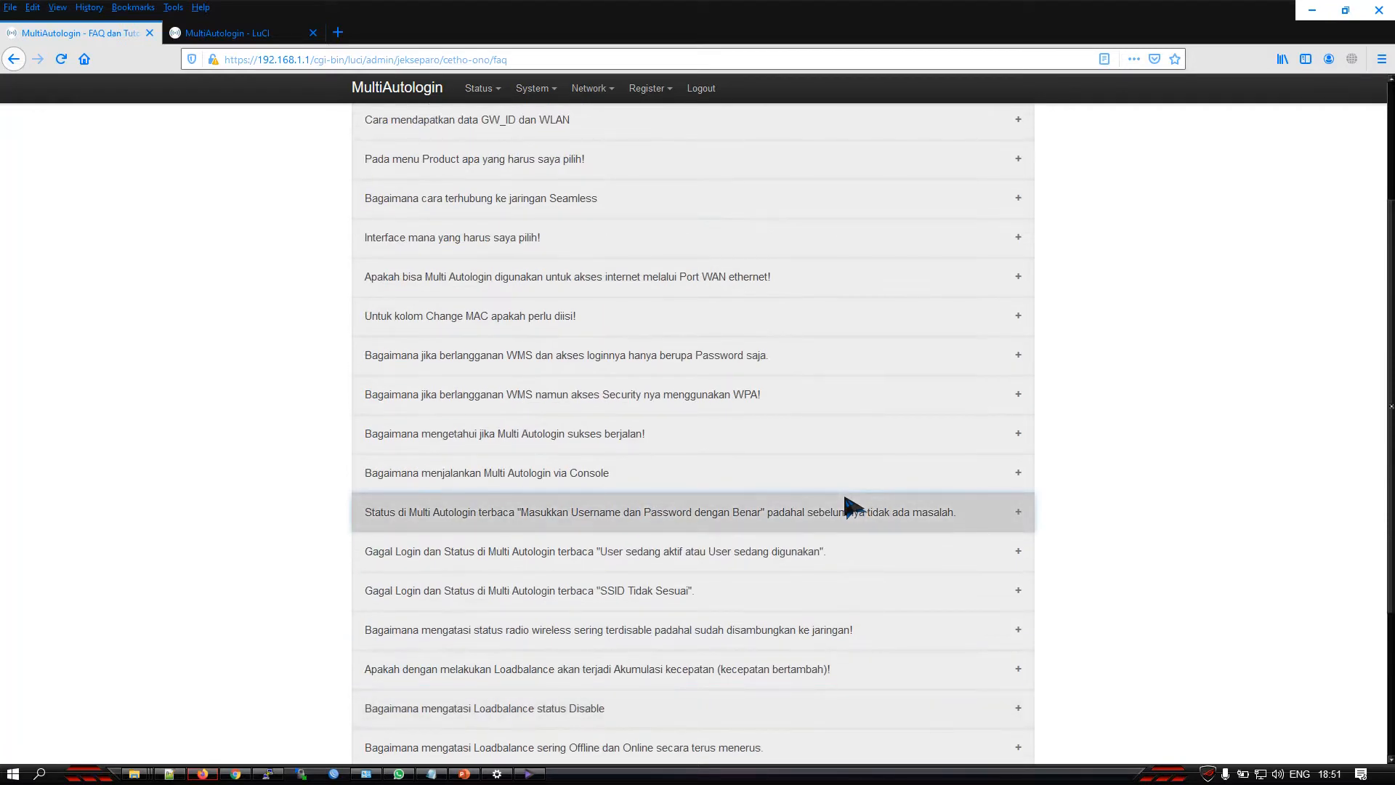
scroll(846, 503, up, 3)
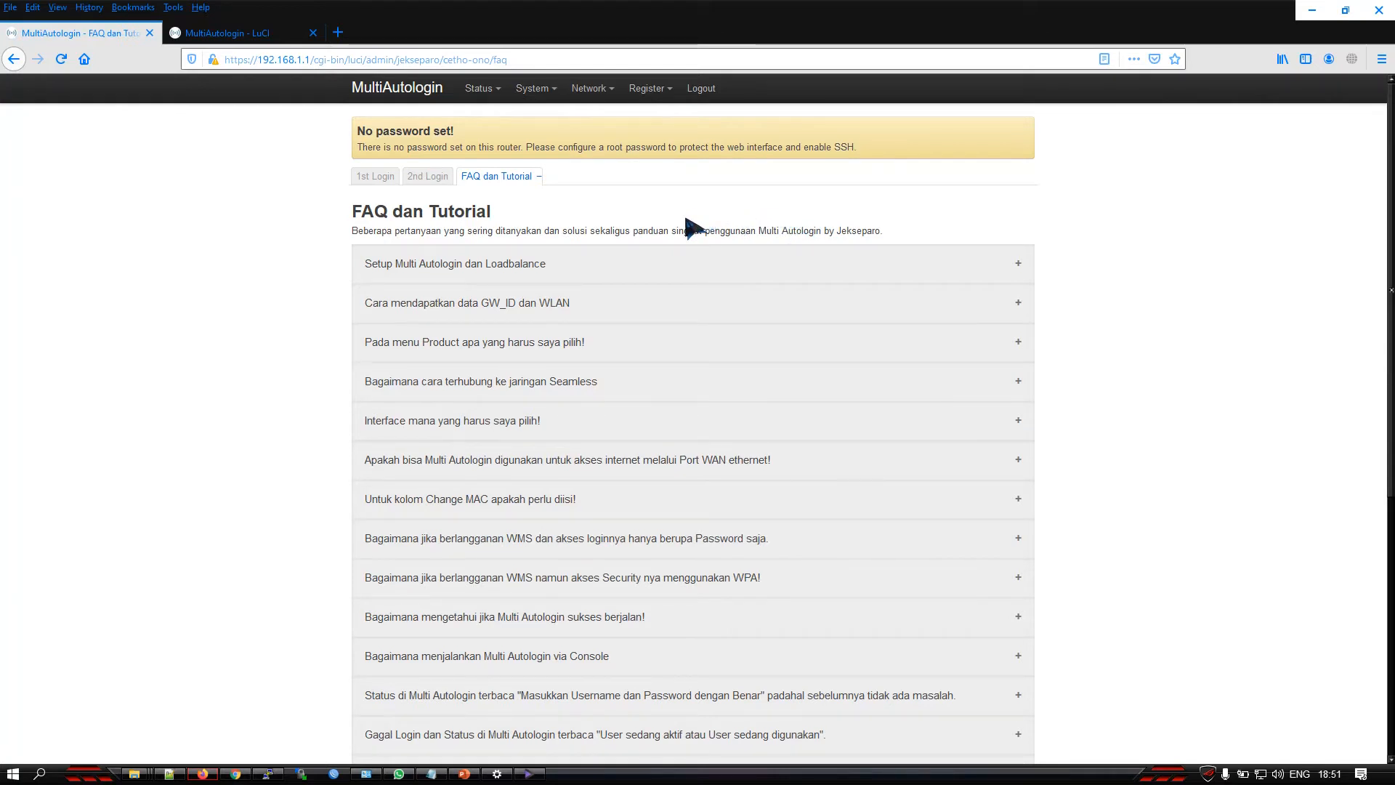
Close the MWAN interface status page and switch to the PowerPoint slide show
click(268, 37)
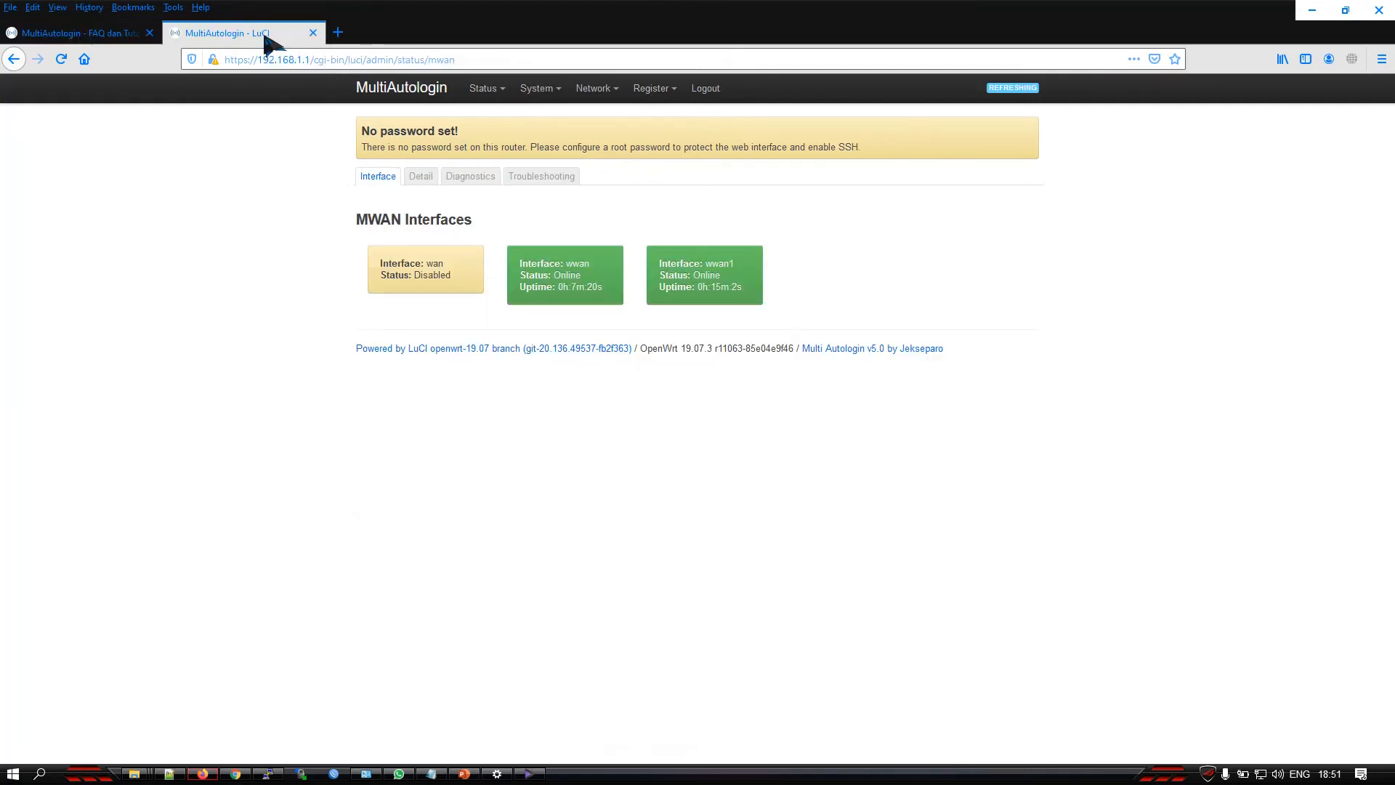
click(313, 34)
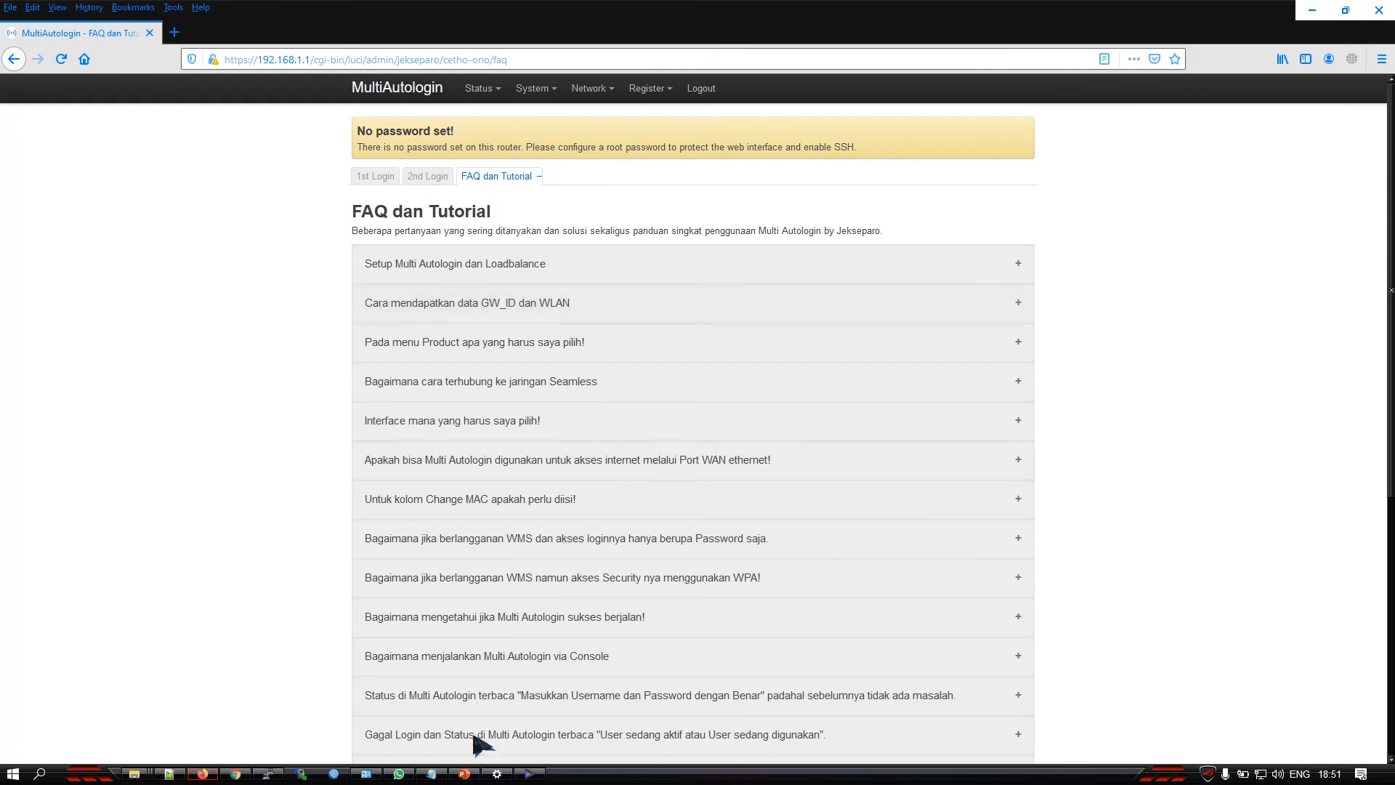
click(465, 773)
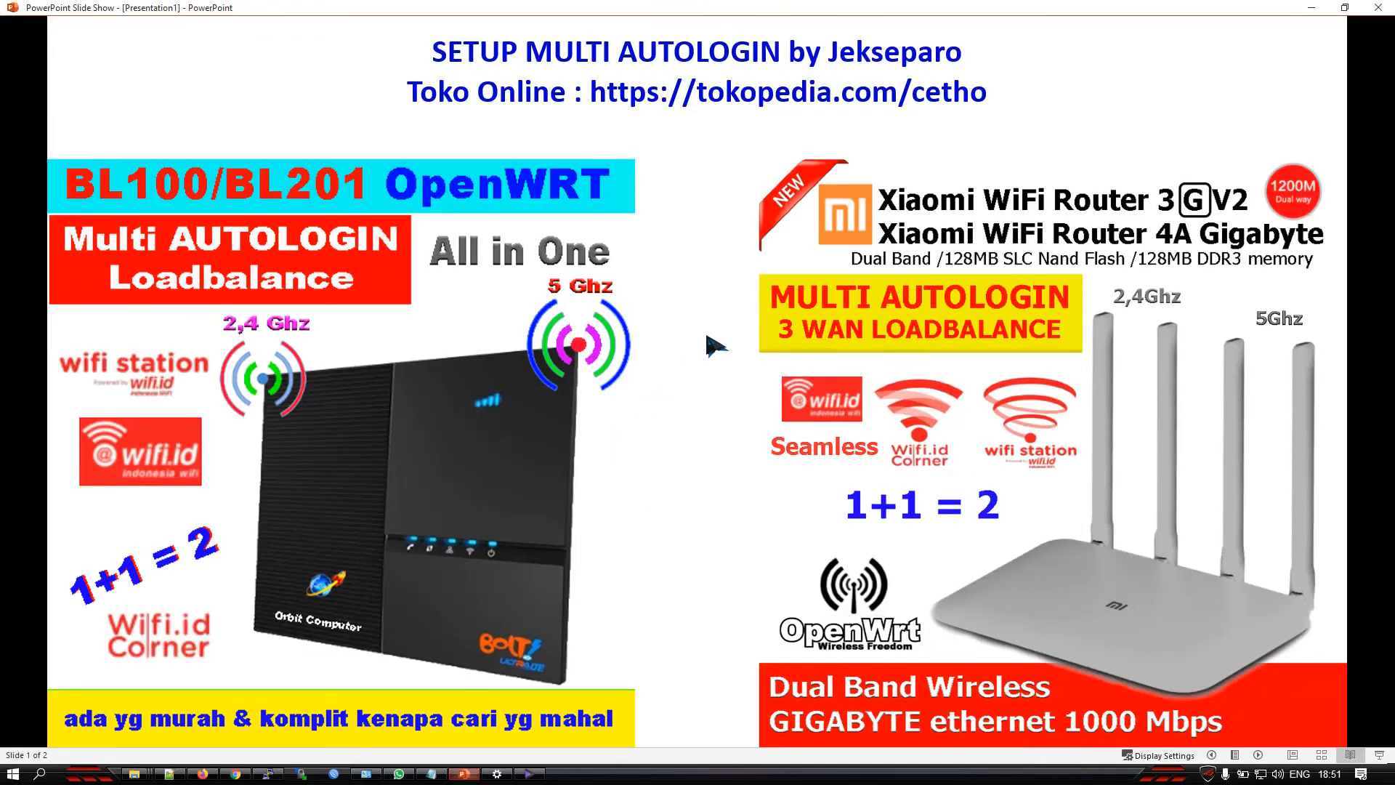